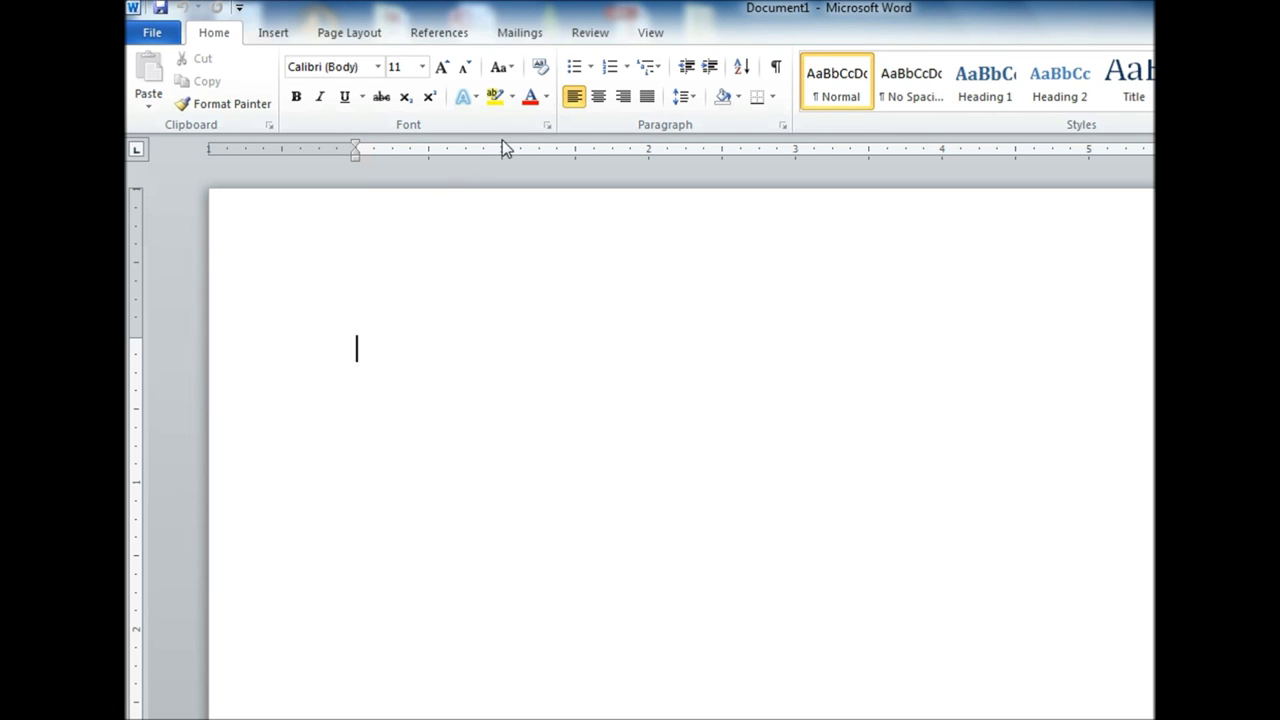
Browse the ribbon tabs from Insert through View, return to Home, then enter the File backstage view
click(265, 35)
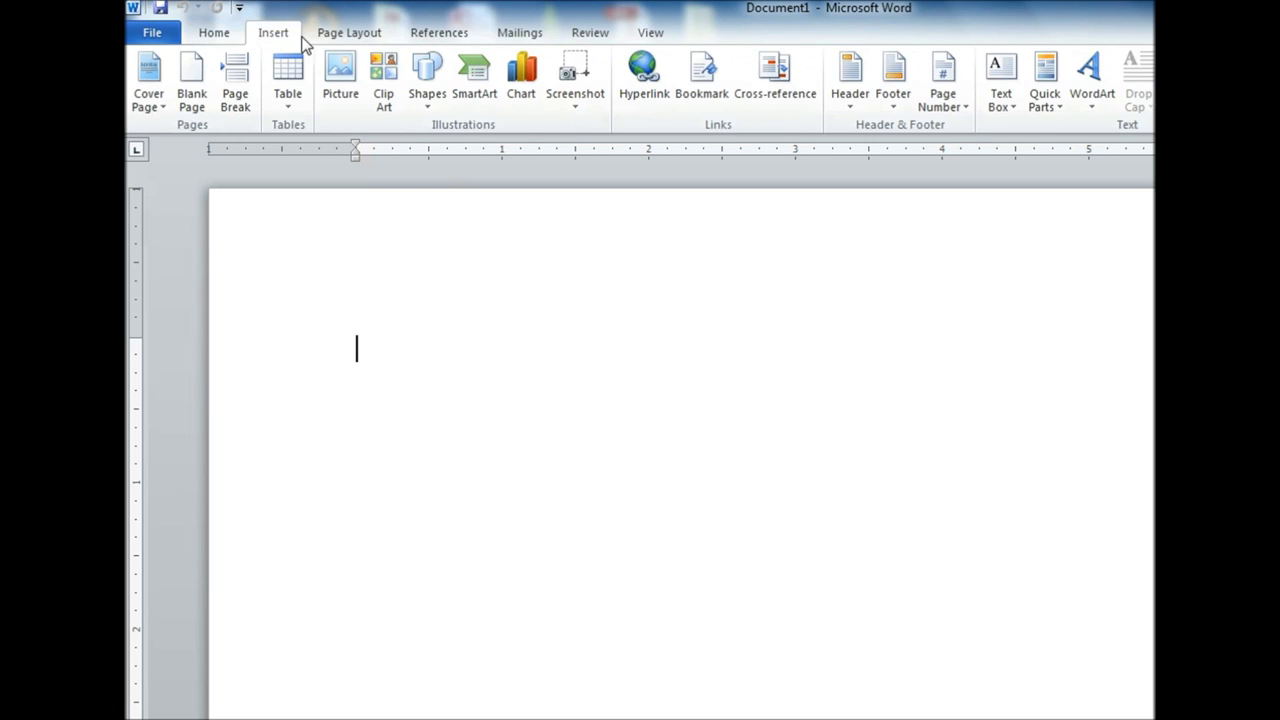
click(337, 38)
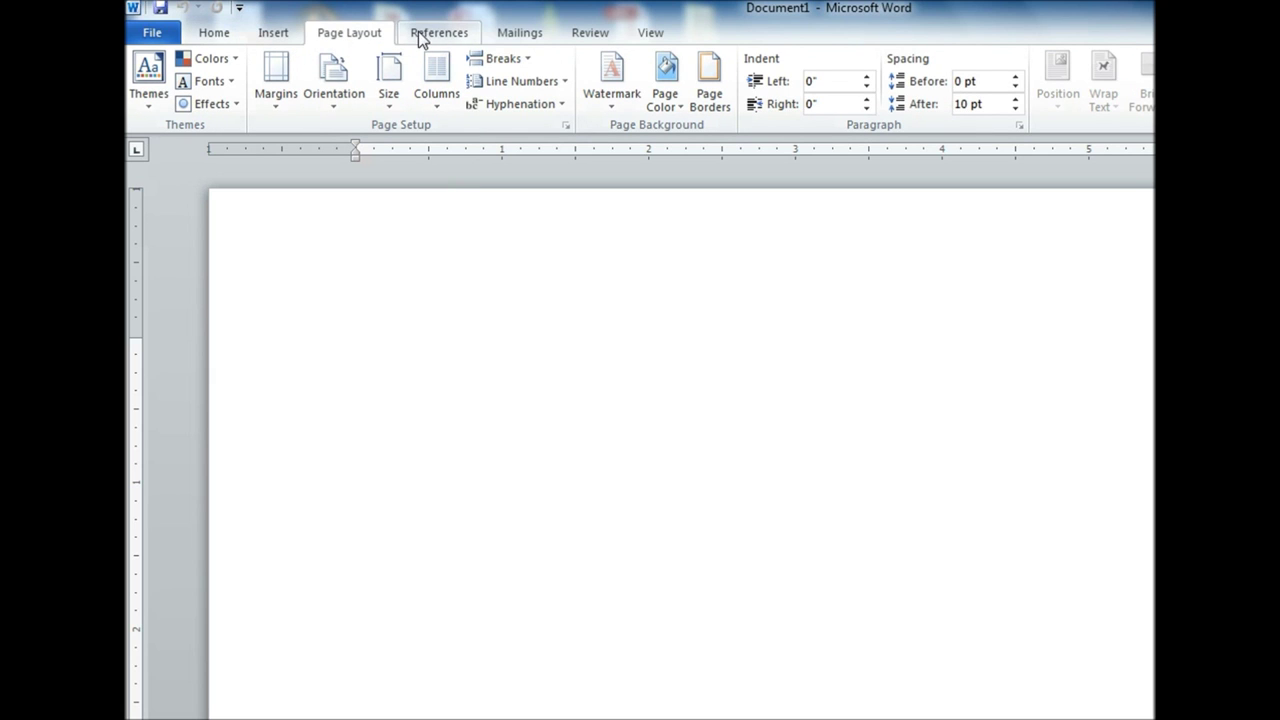
click(443, 37)
click(520, 40)
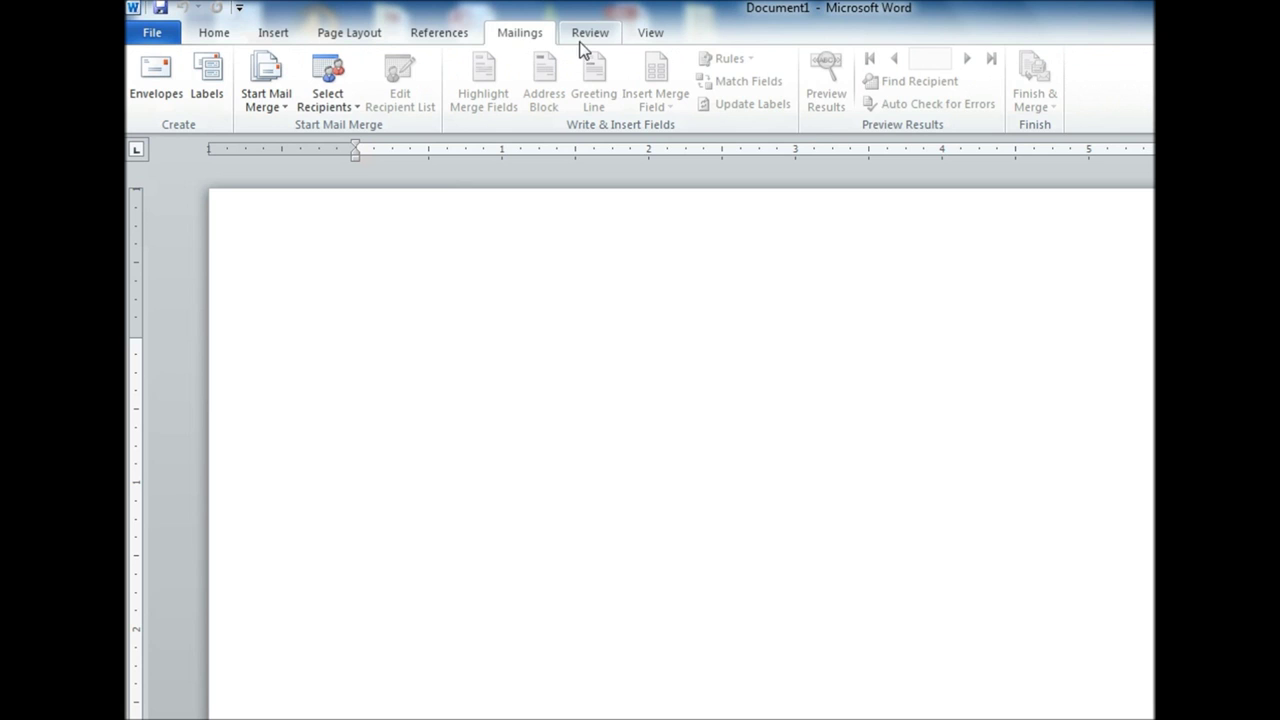
click(590, 37)
click(652, 36)
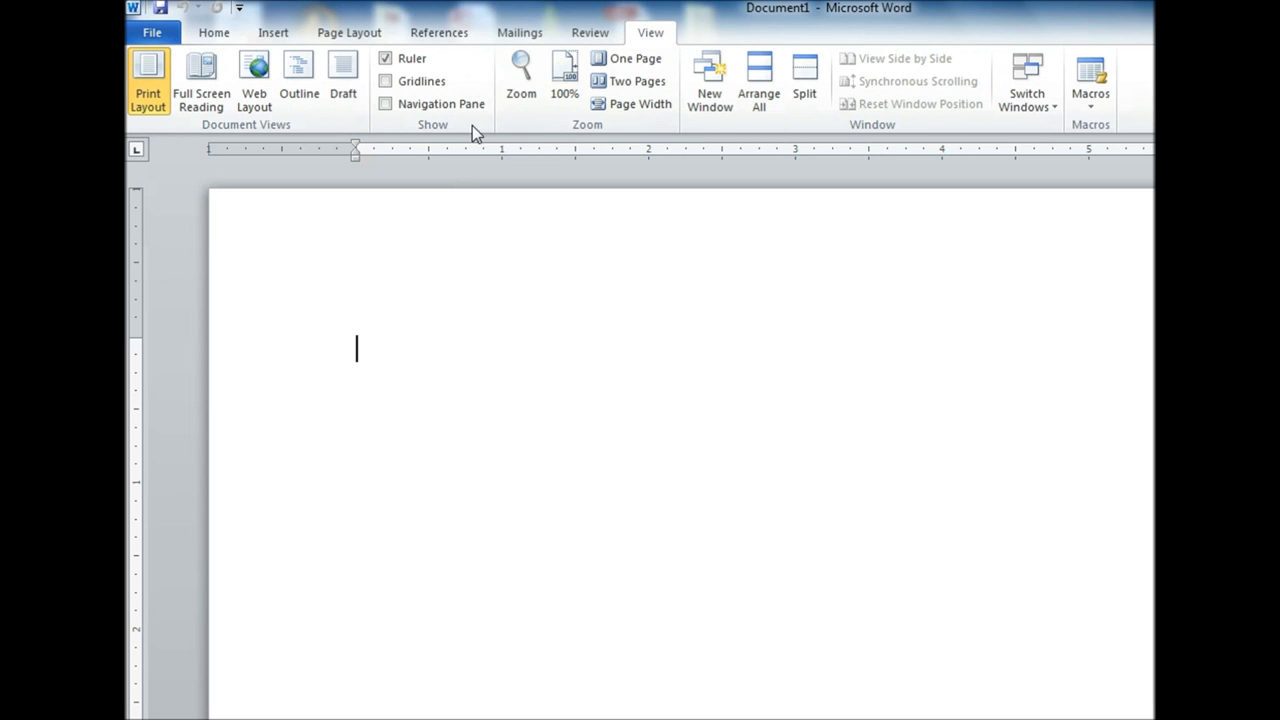
click(216, 33)
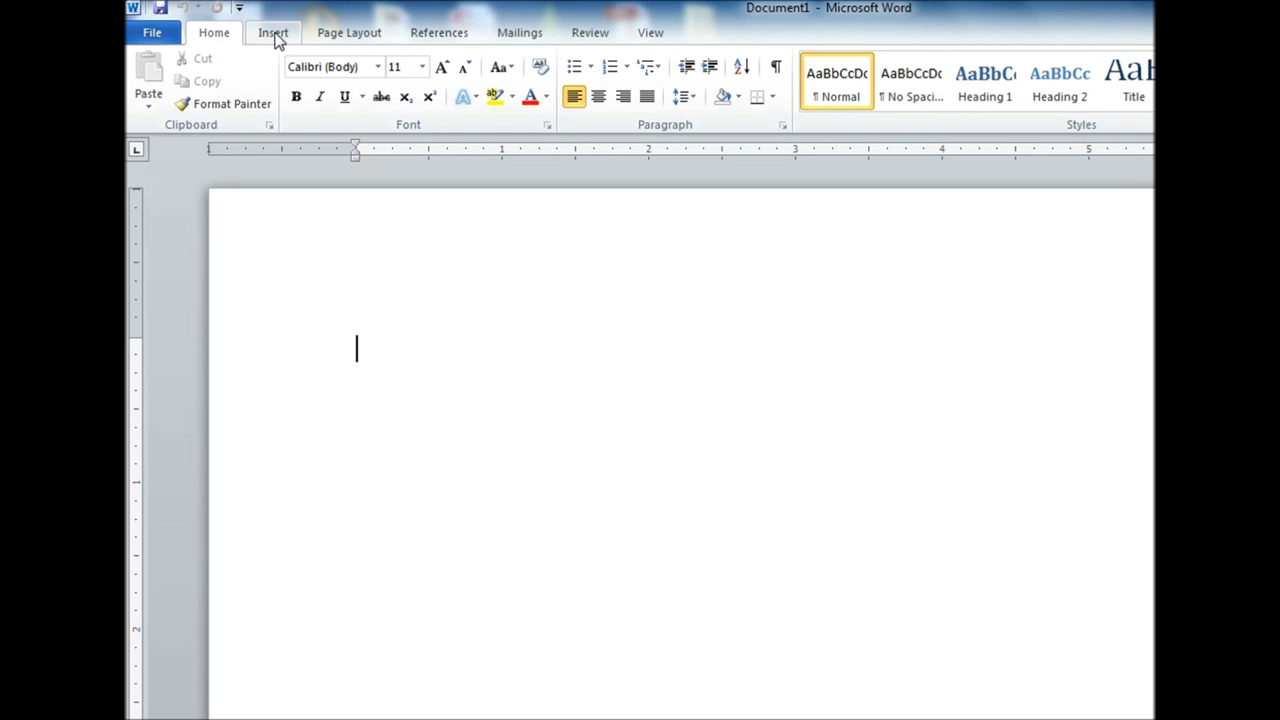
click(163, 38)
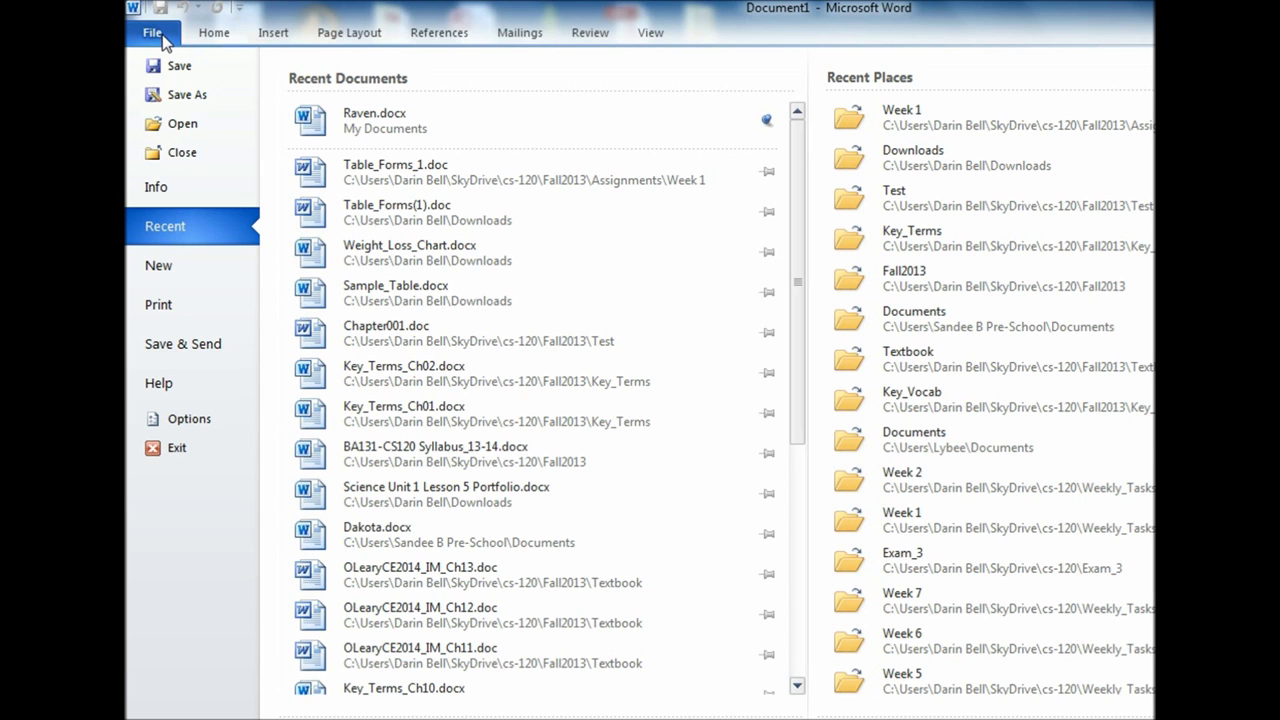
Enable the Developer main tab in Word Options' Customize Ribbon settings
click(181, 424)
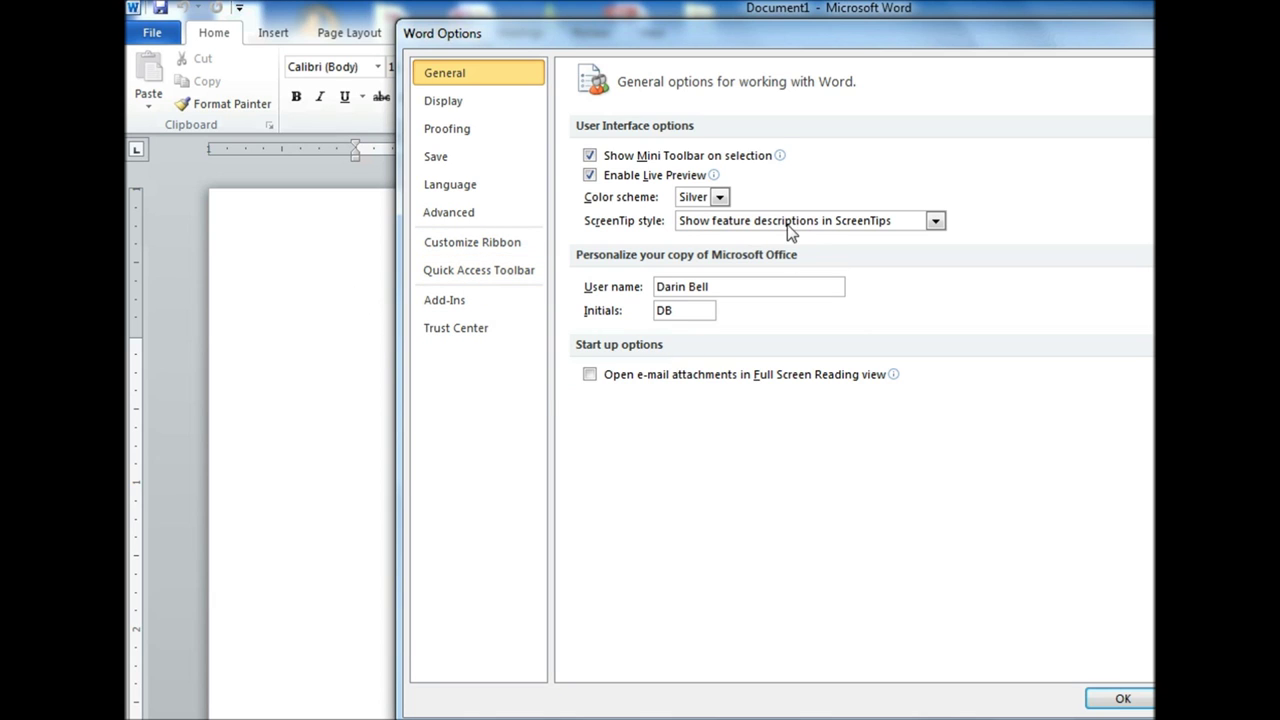
click(490, 248)
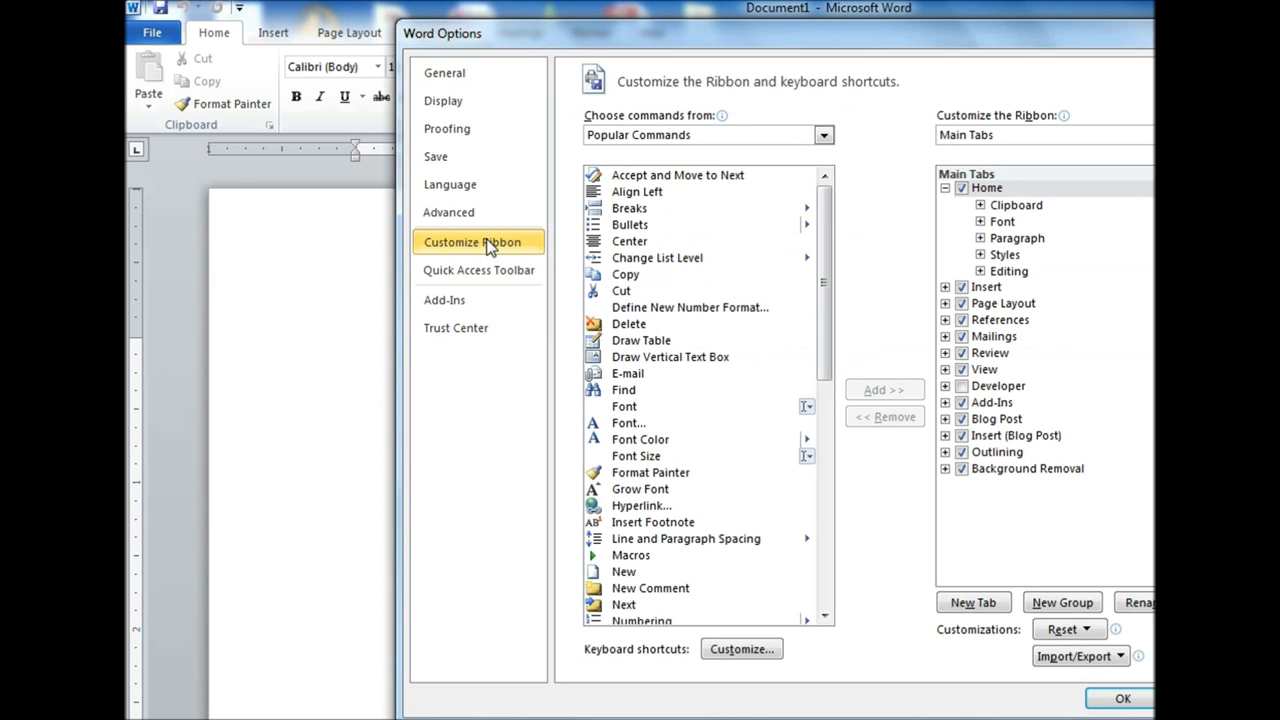
click(1030, 385)
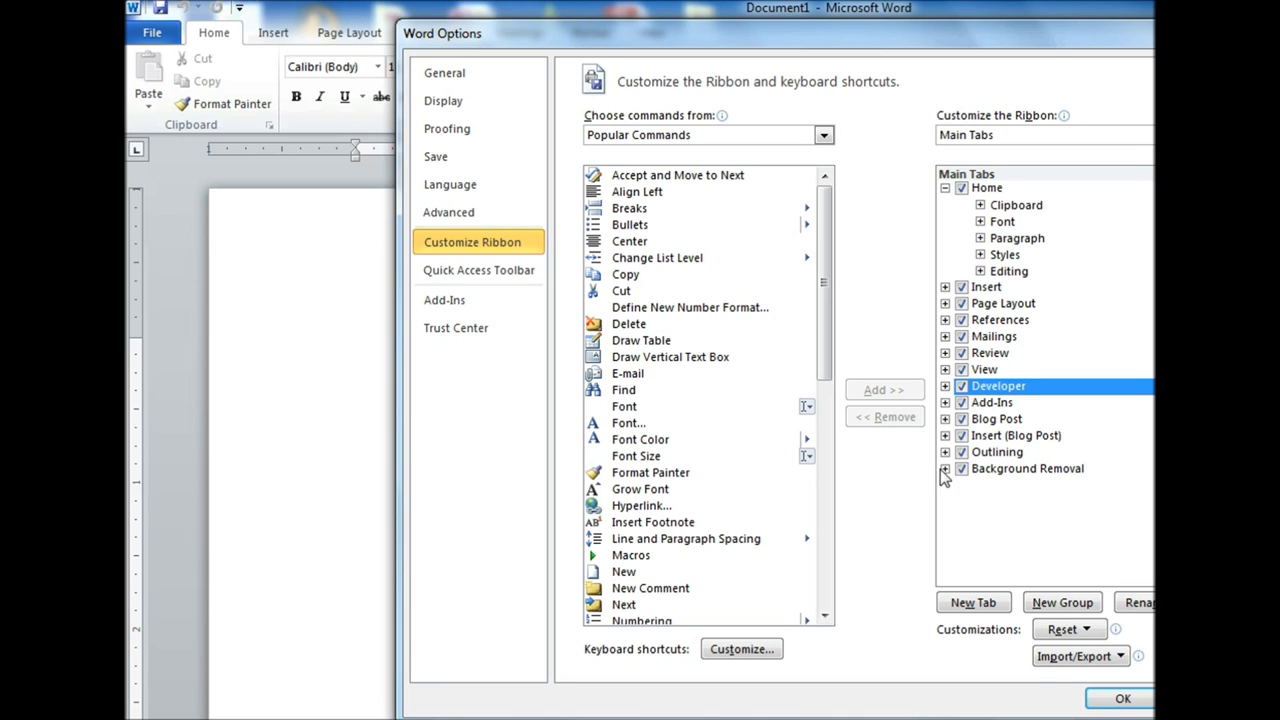
click(1110, 701)
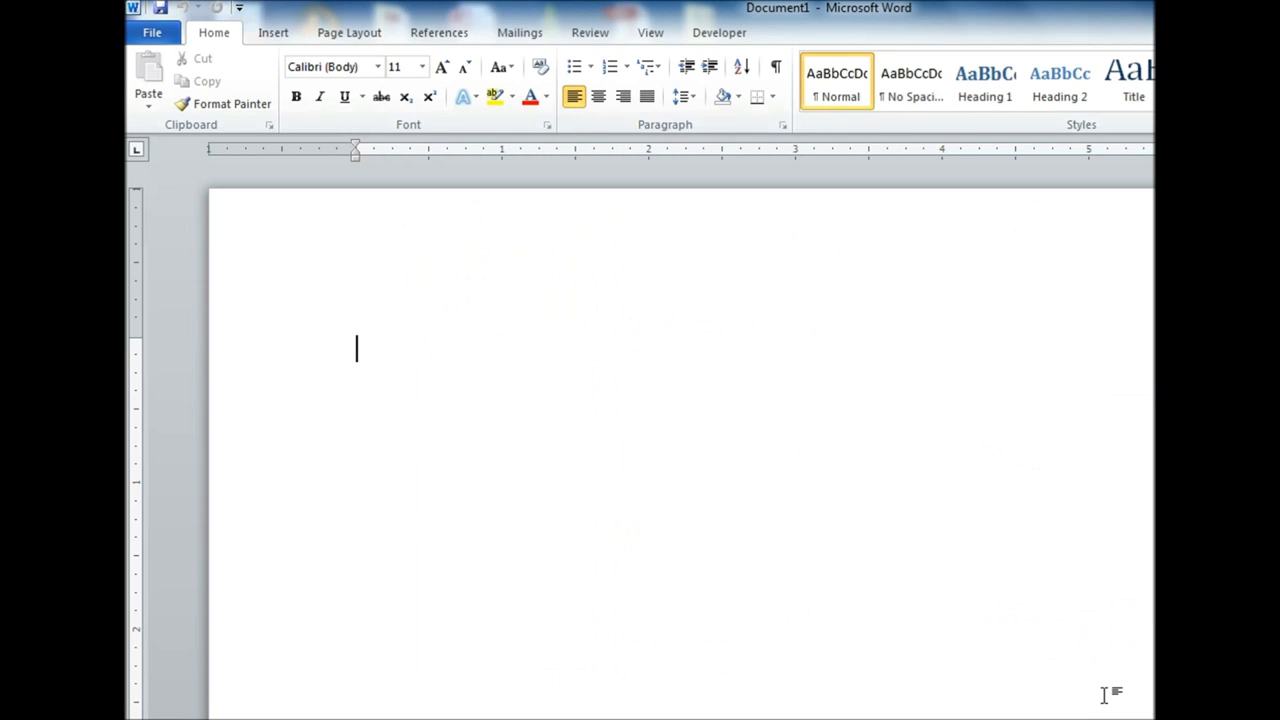
click(728, 33)
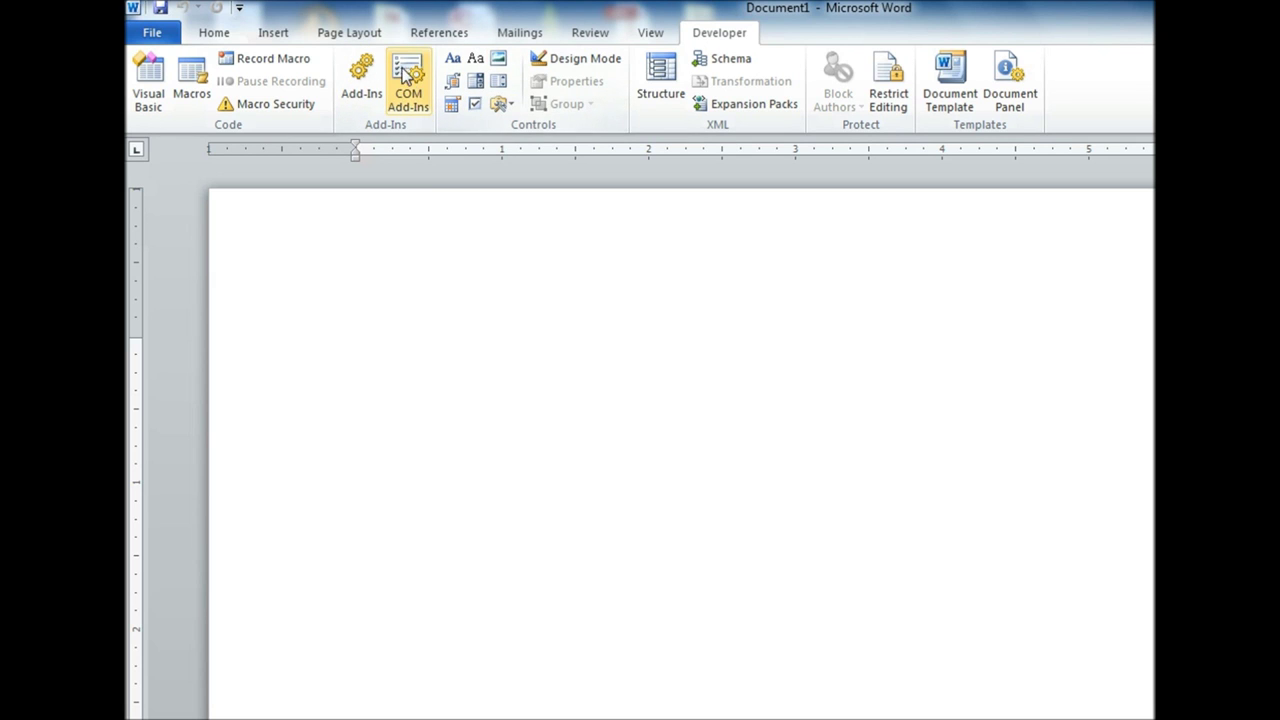
click(271, 36)
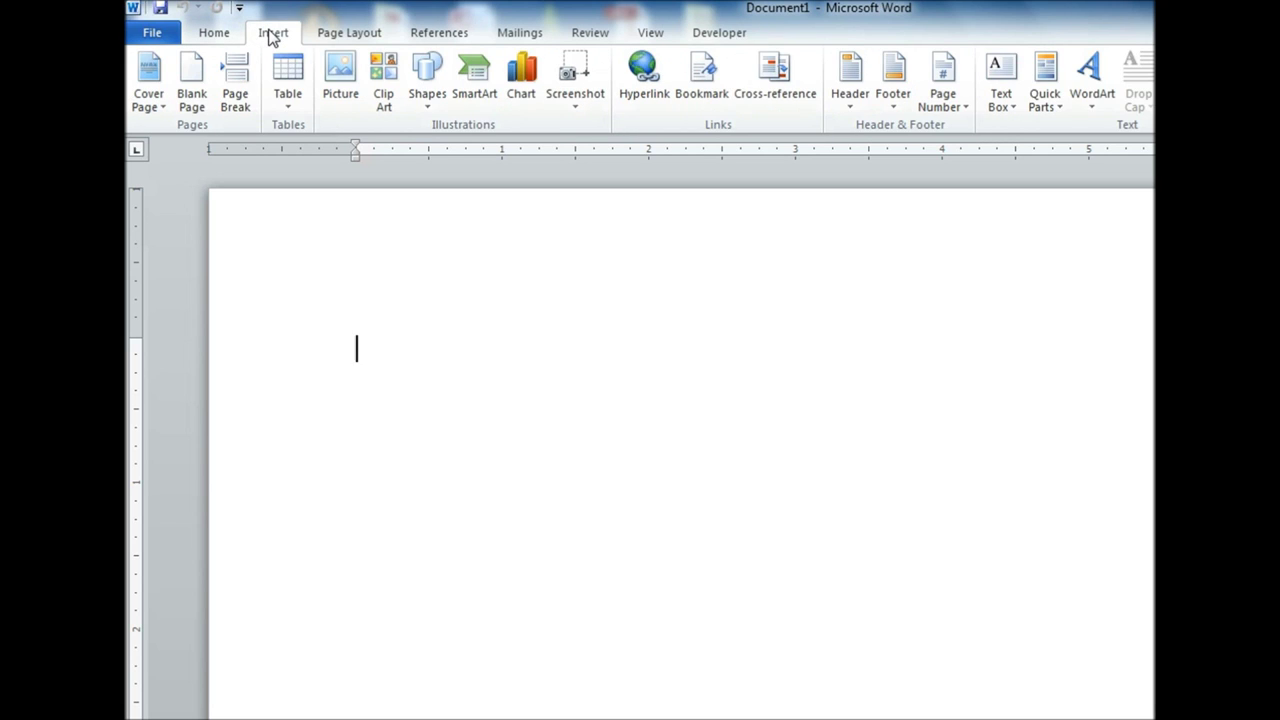
click(289, 106)
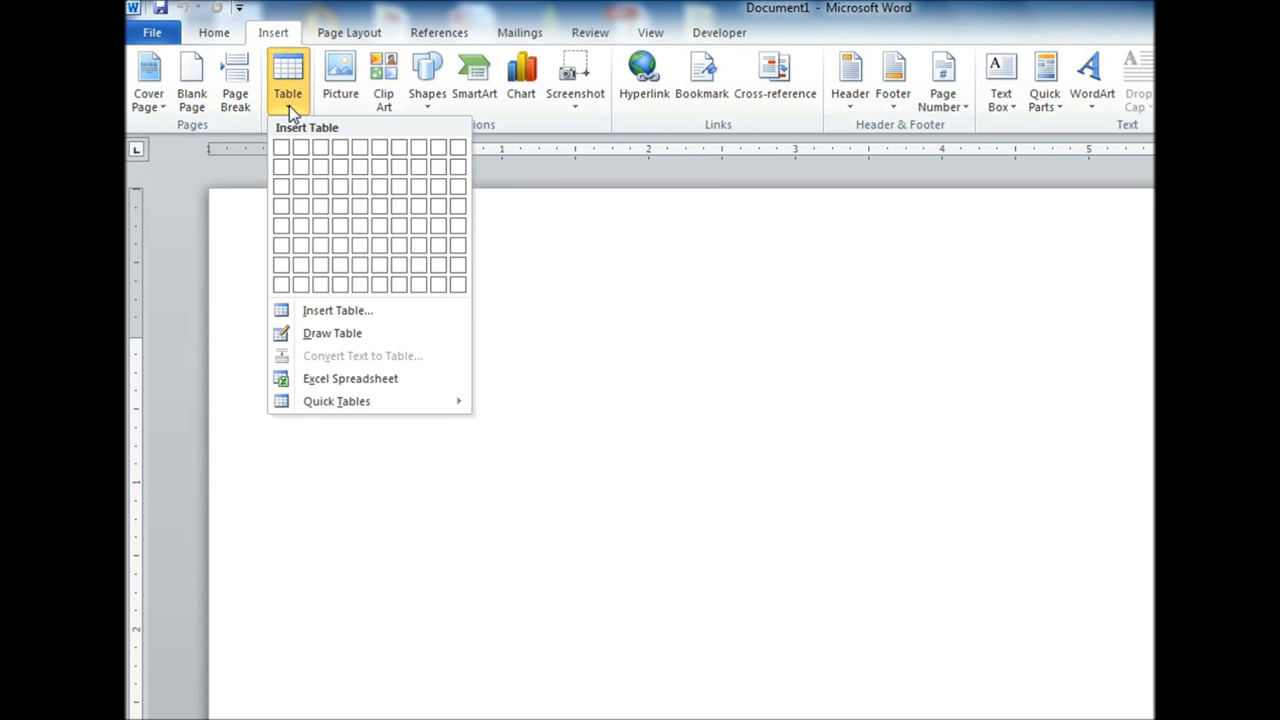
click(416, 284)
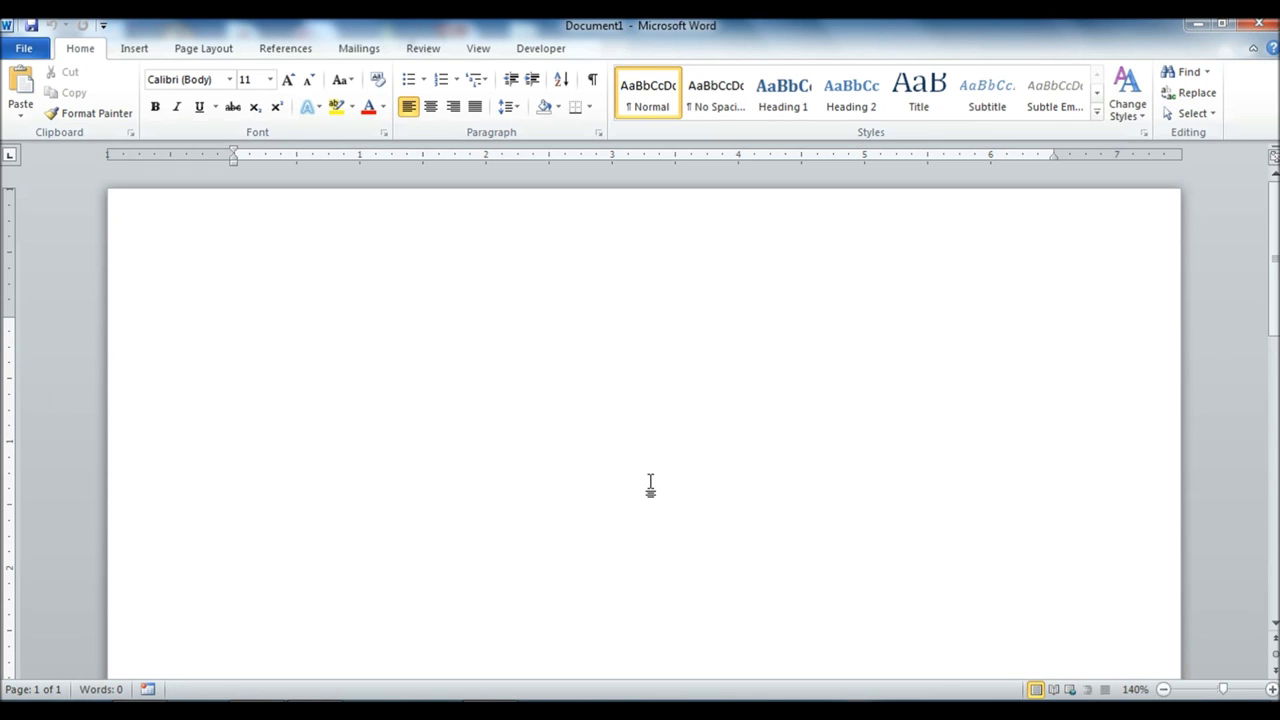
Insert an empty 8 by 8 table from the Insert tab's table grid
click(133, 48)
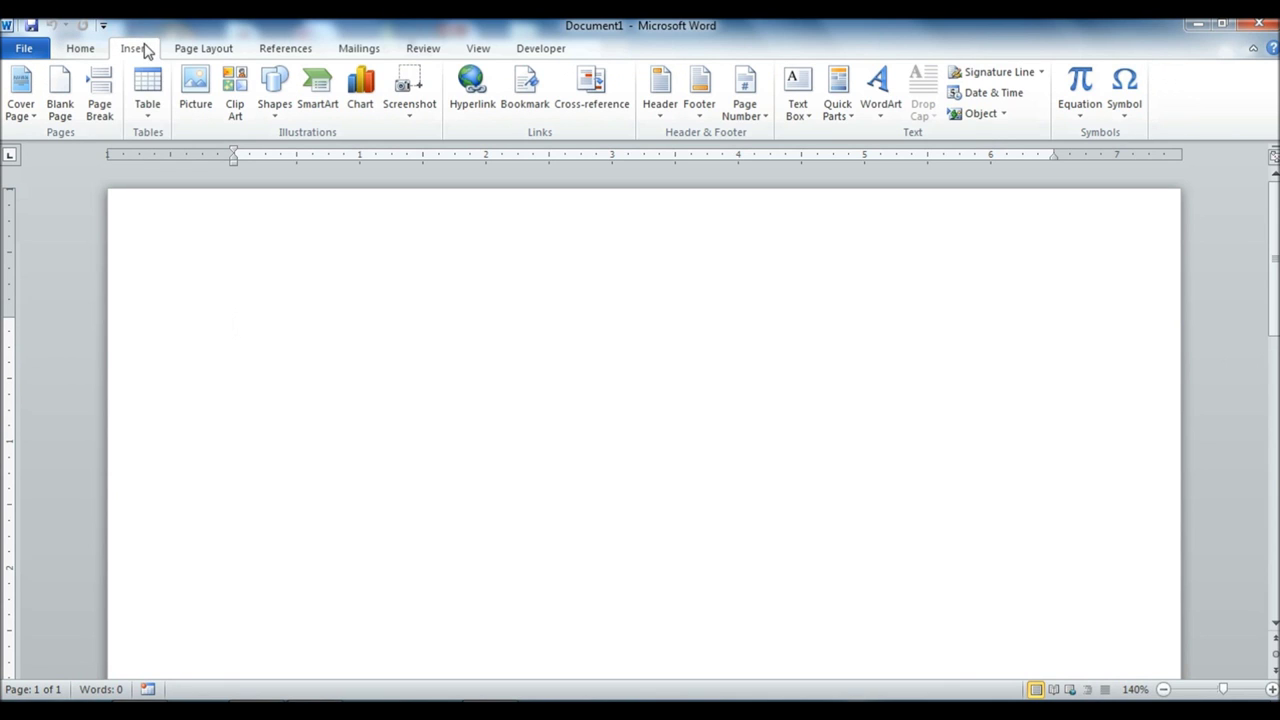
click(148, 112)
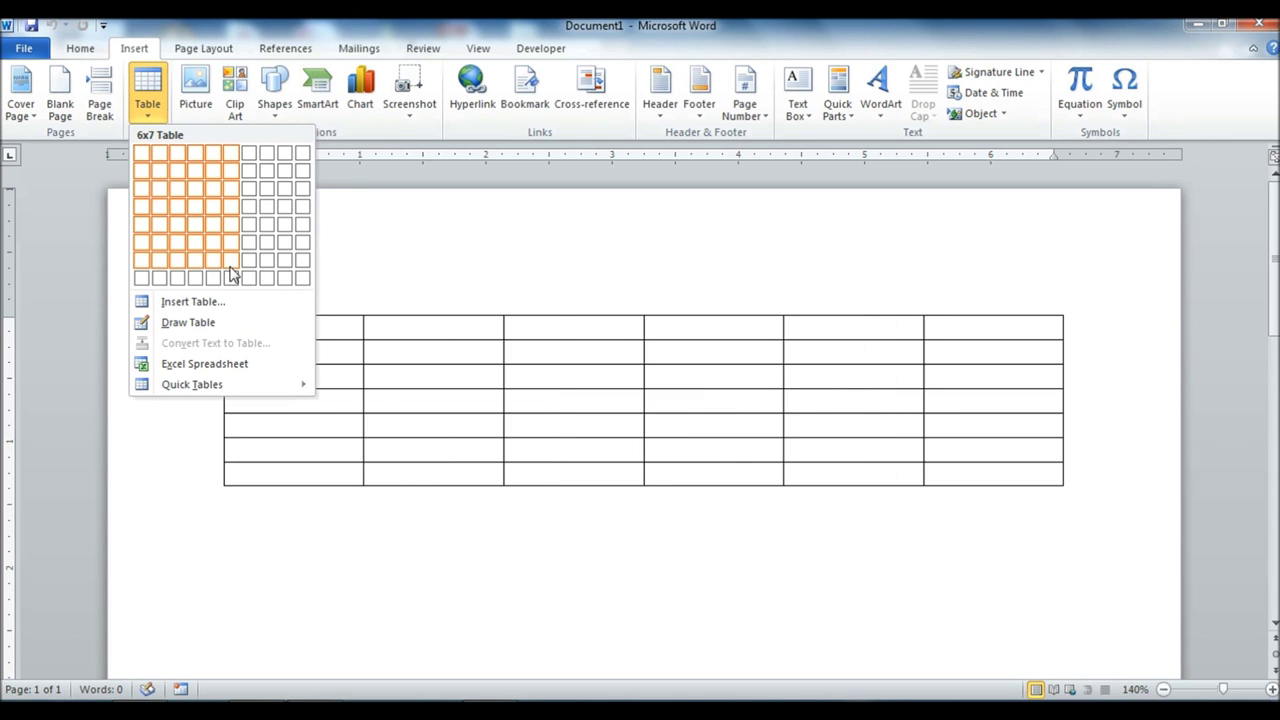
click(265, 274)
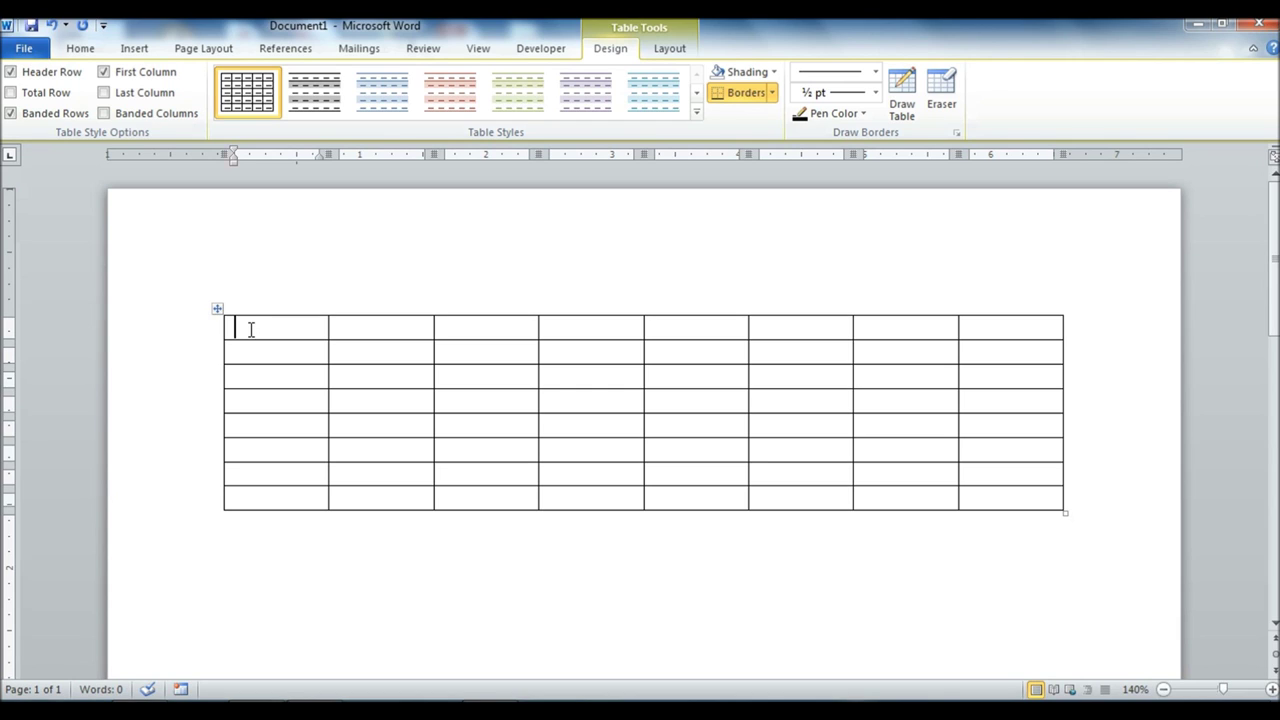
Step through the first row's cells and begin resizing the first column
click(348, 328)
click(449, 325)
click(572, 321)
drag(329, 326, 329, 326)
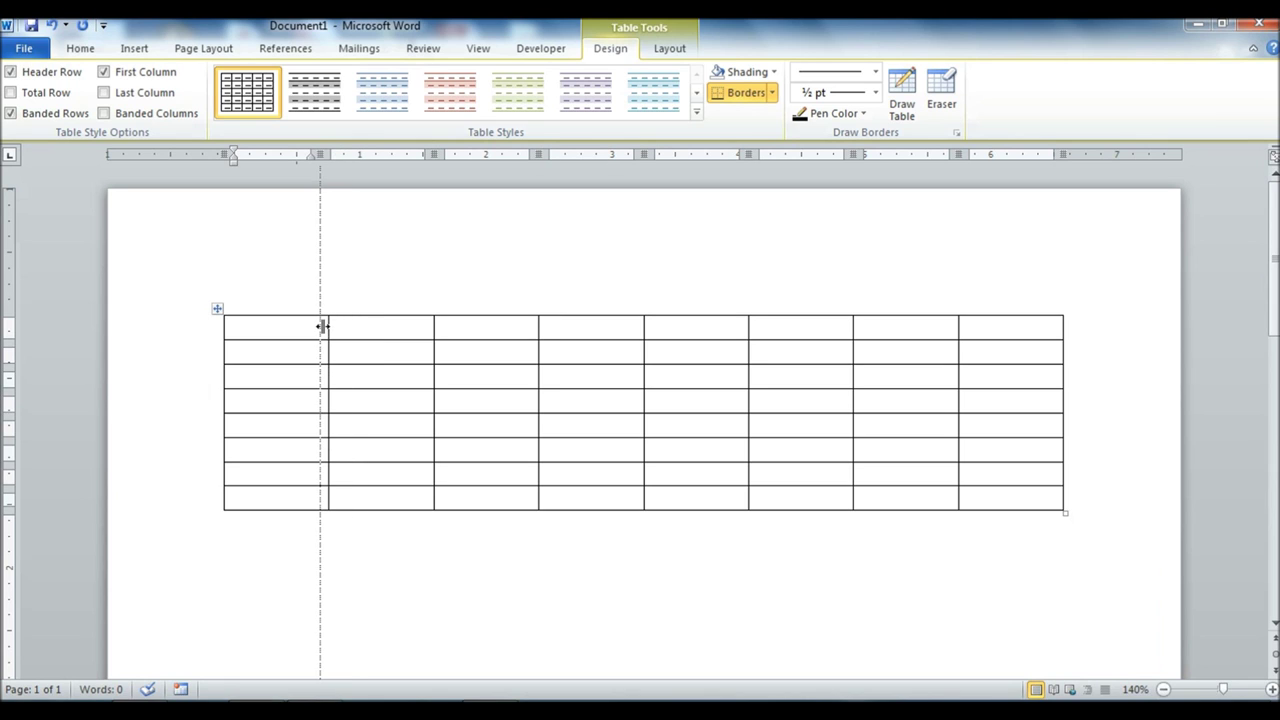
Merge the first row's eight cells into one and drag its bottom border down to heighten it
drag(323, 326, 326, 328)
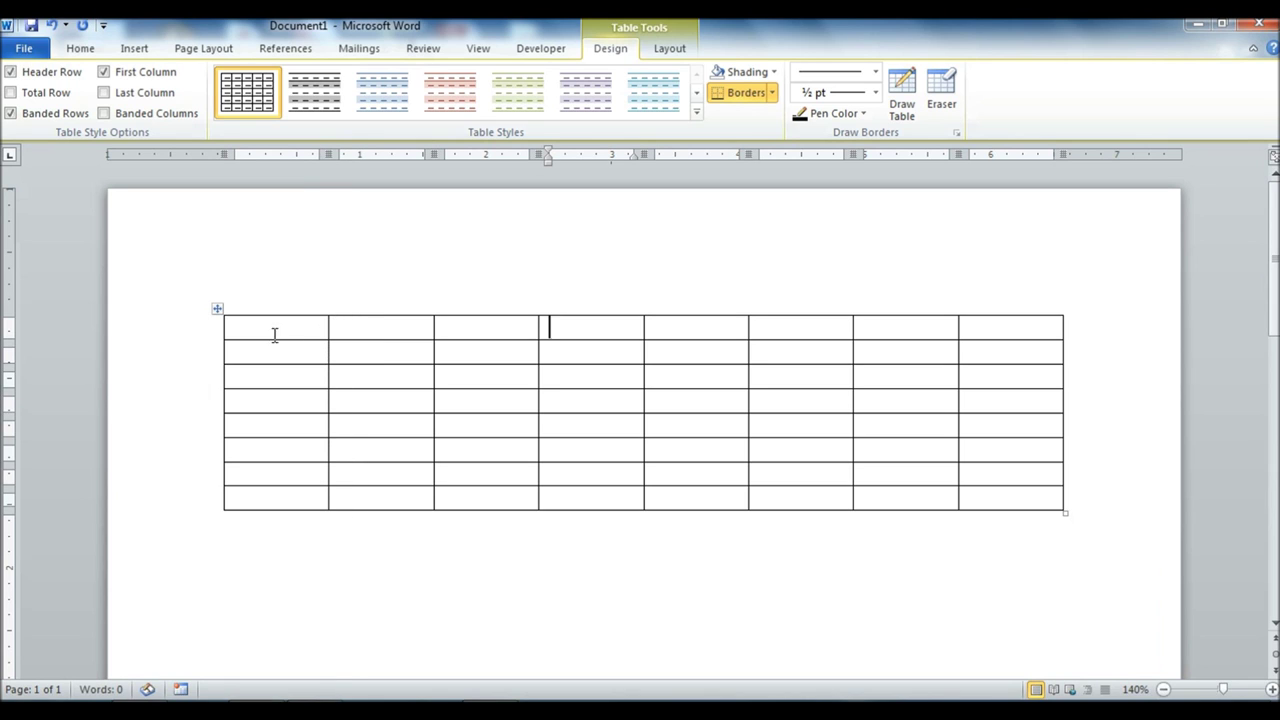
click(222, 331)
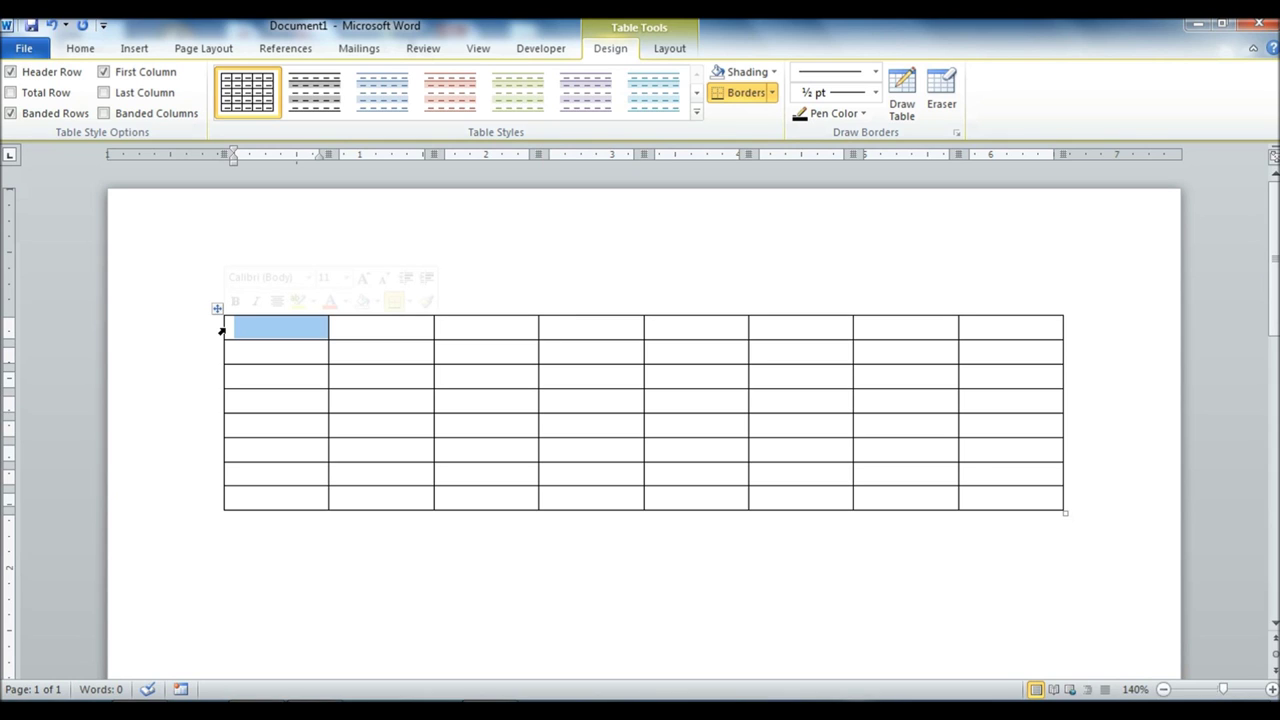
double_click(222, 331)
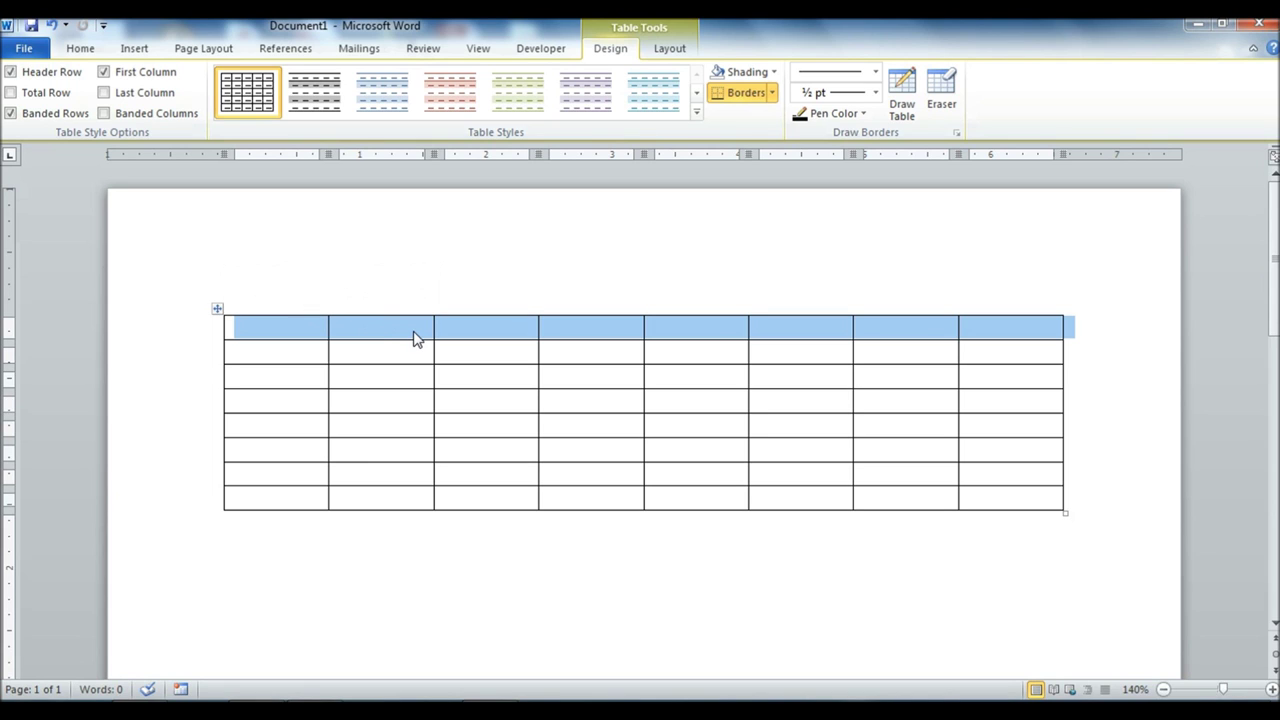
right_click(484, 338)
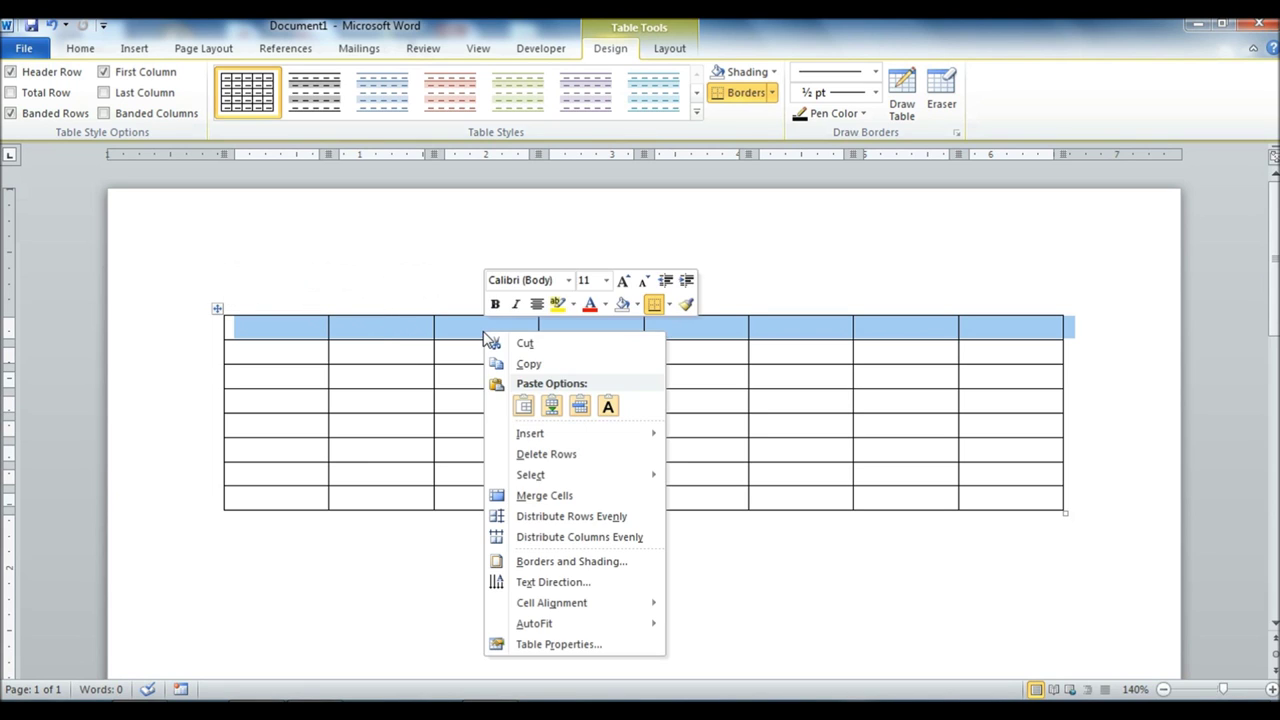
click(545, 498)
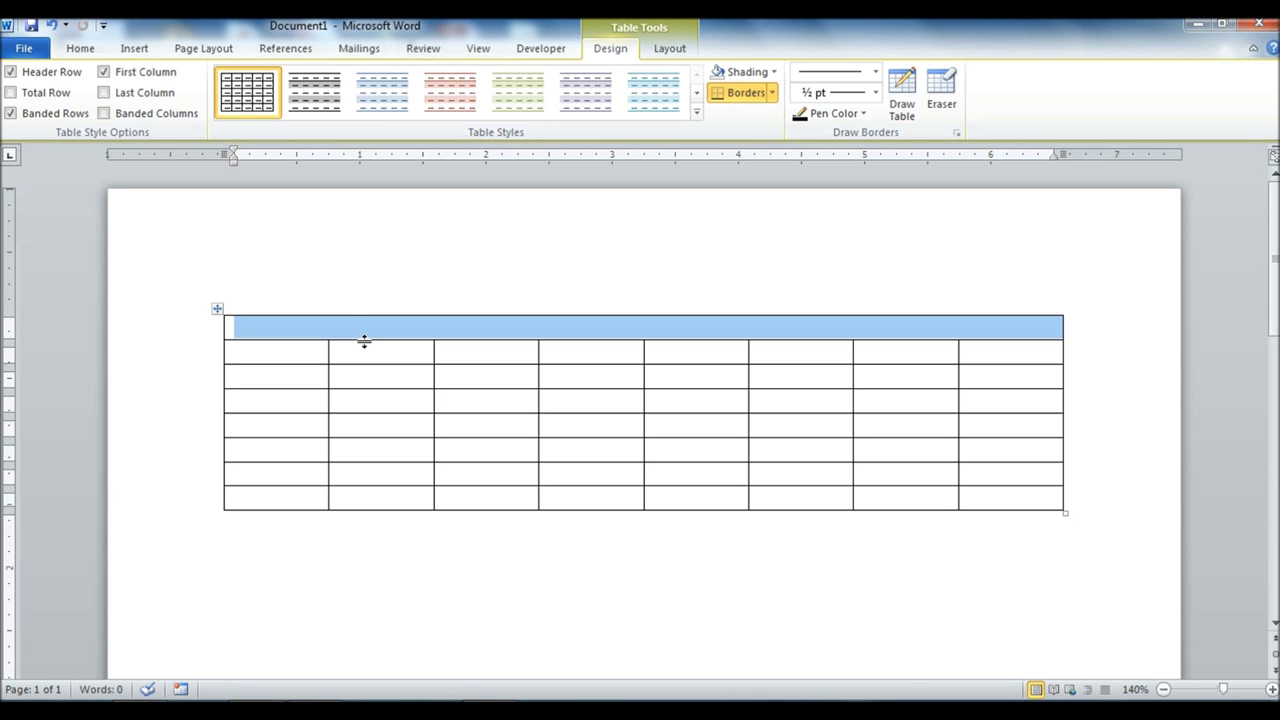
drag(364, 341, 370, 380)
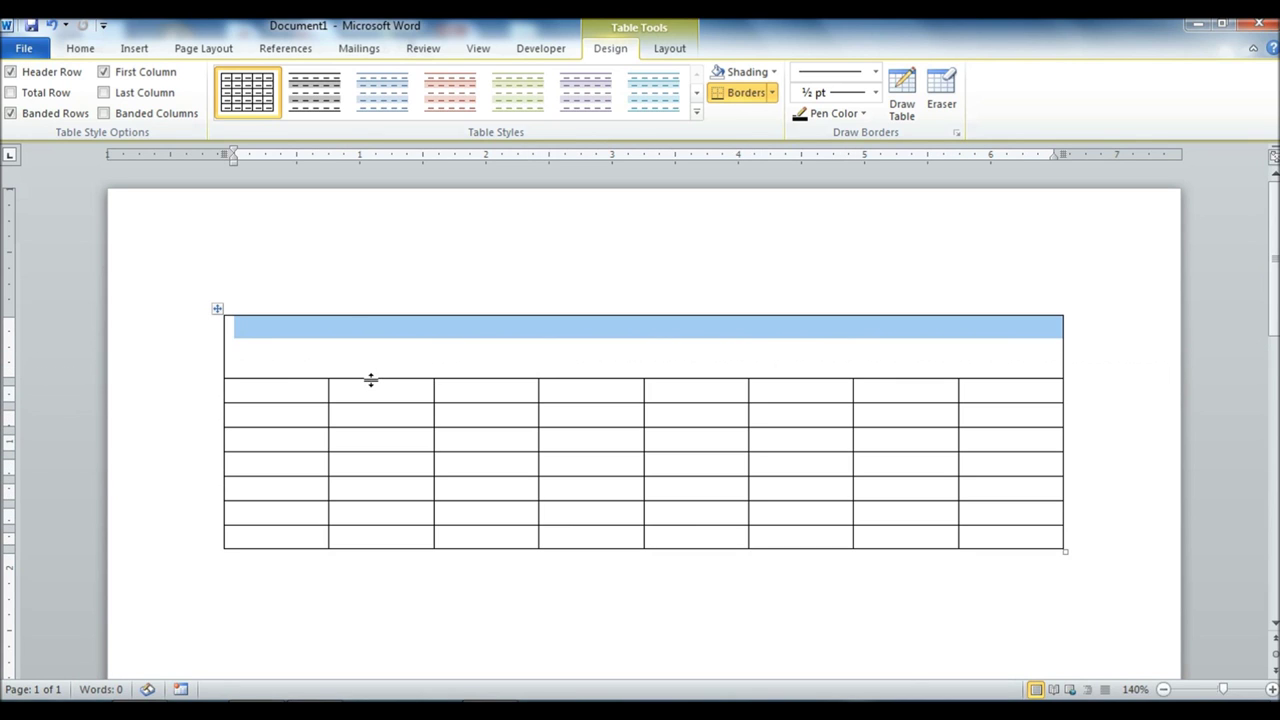
click(506, 336)
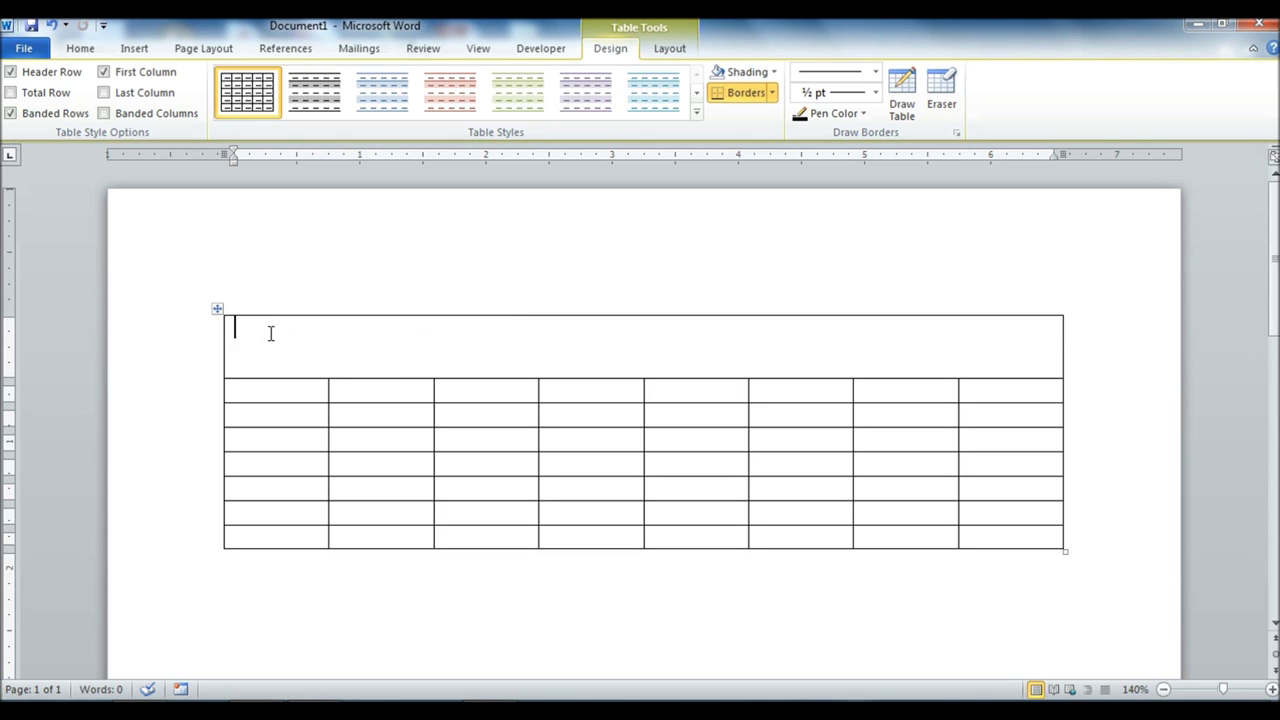
Type 'My Schedule' in the merged top cell and centre it
click(80, 50)
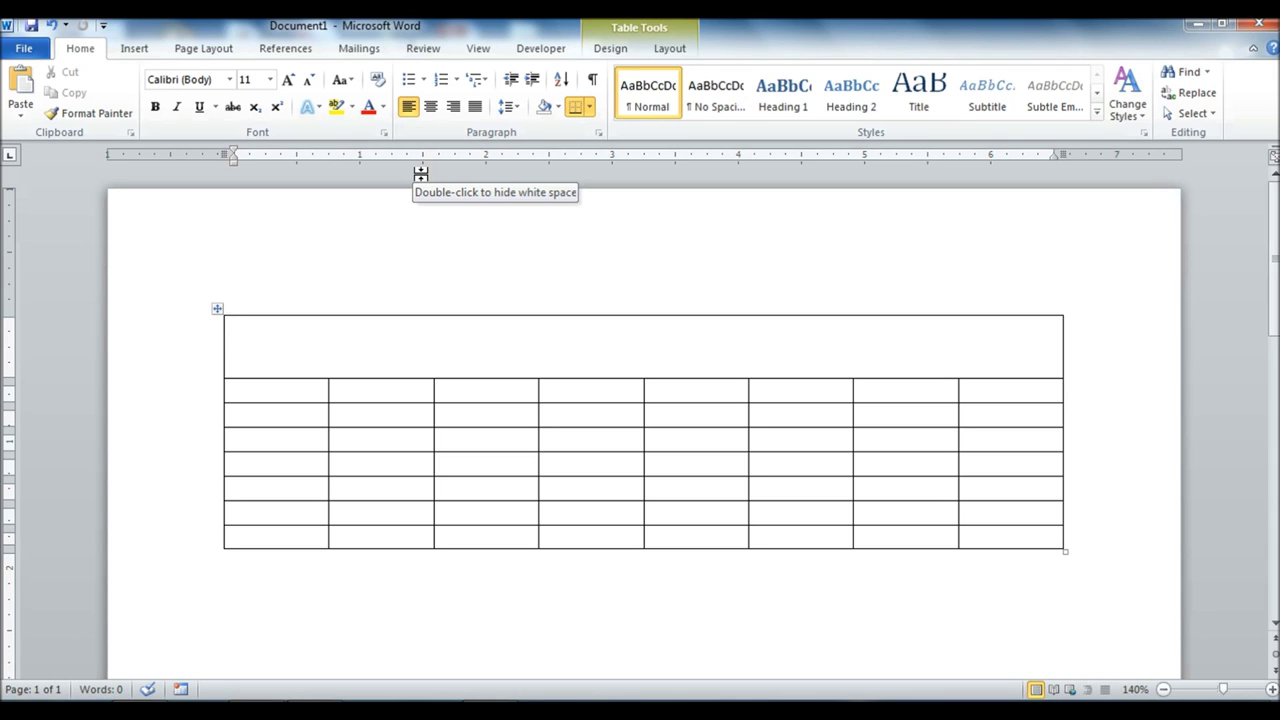
text(My S)
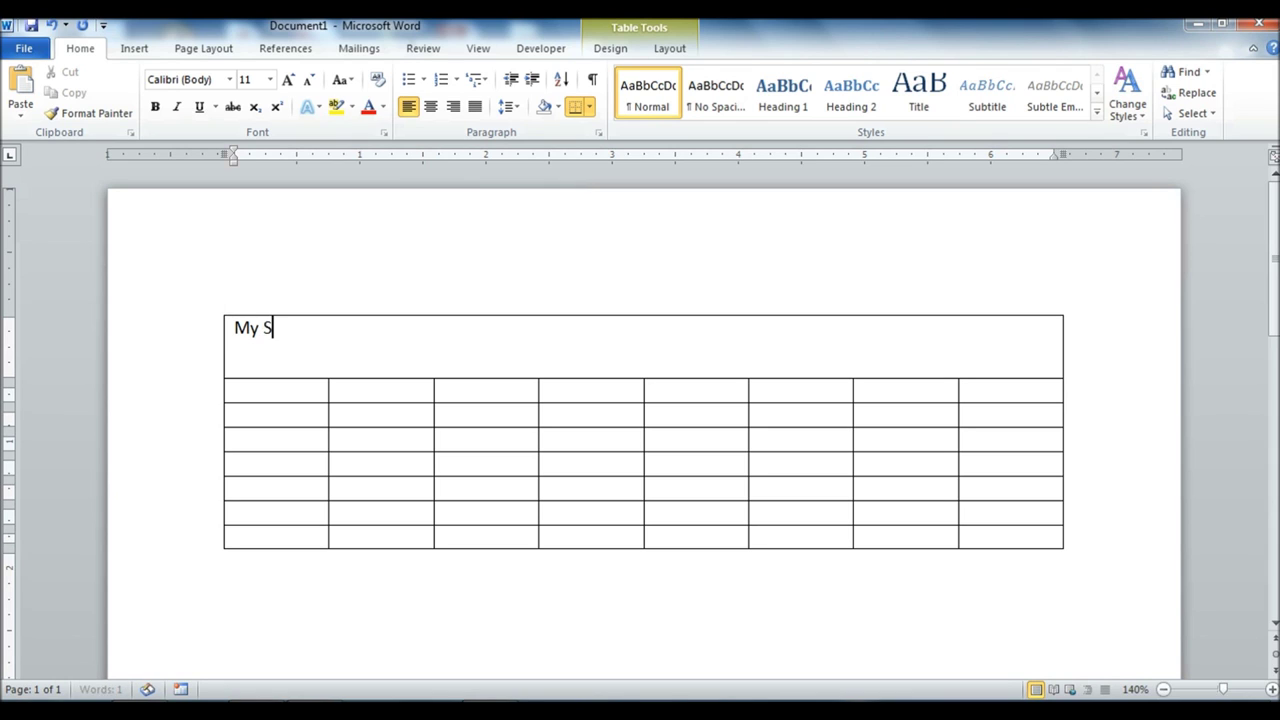
text(chedule)
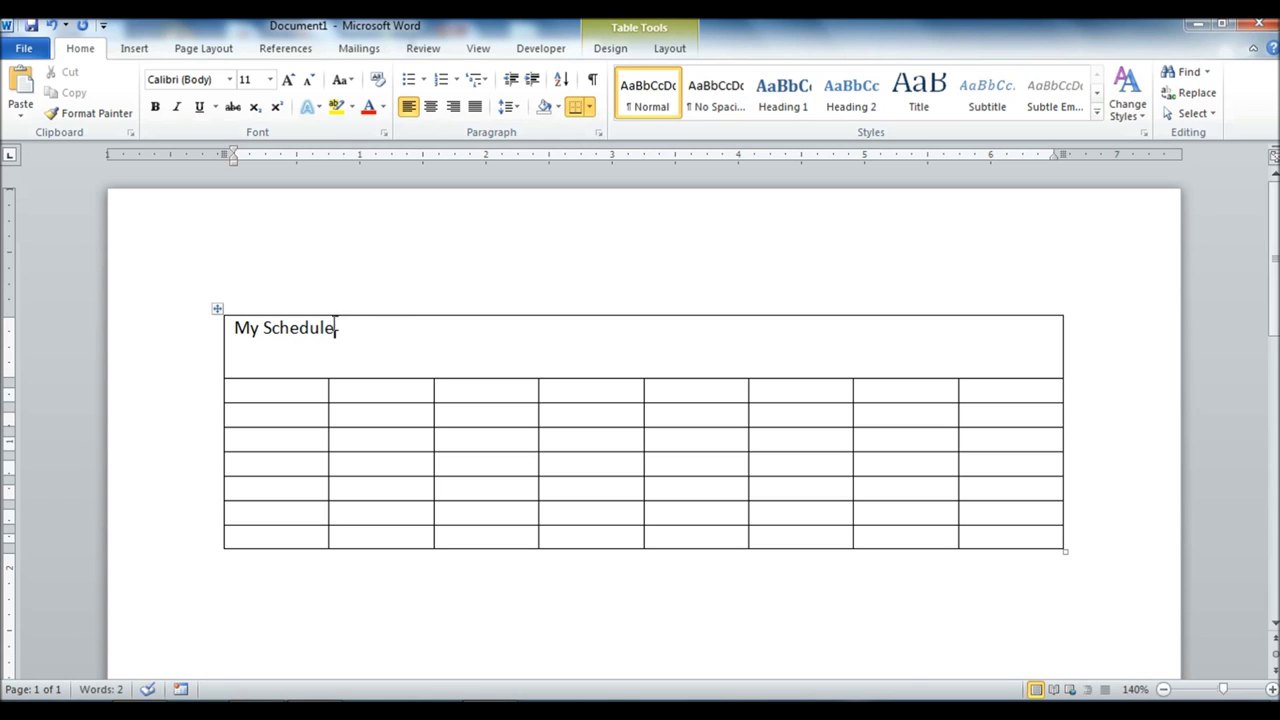
click(431, 107)
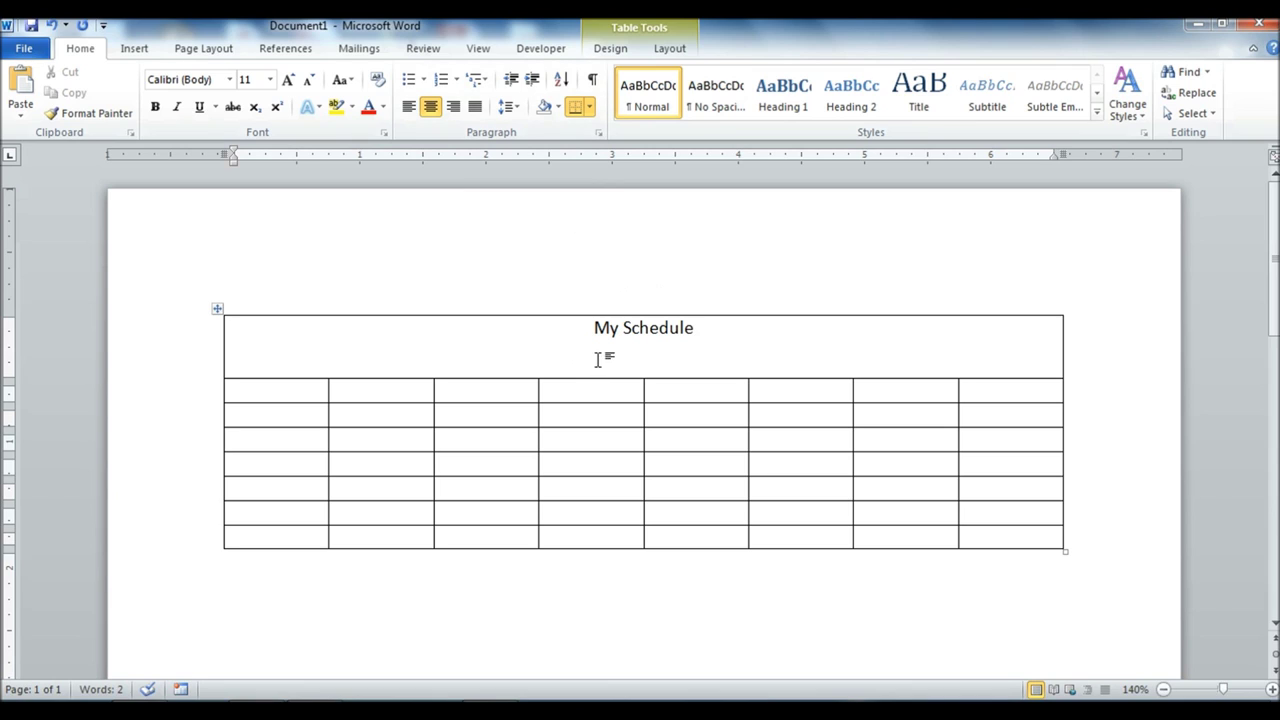
click(251, 390)
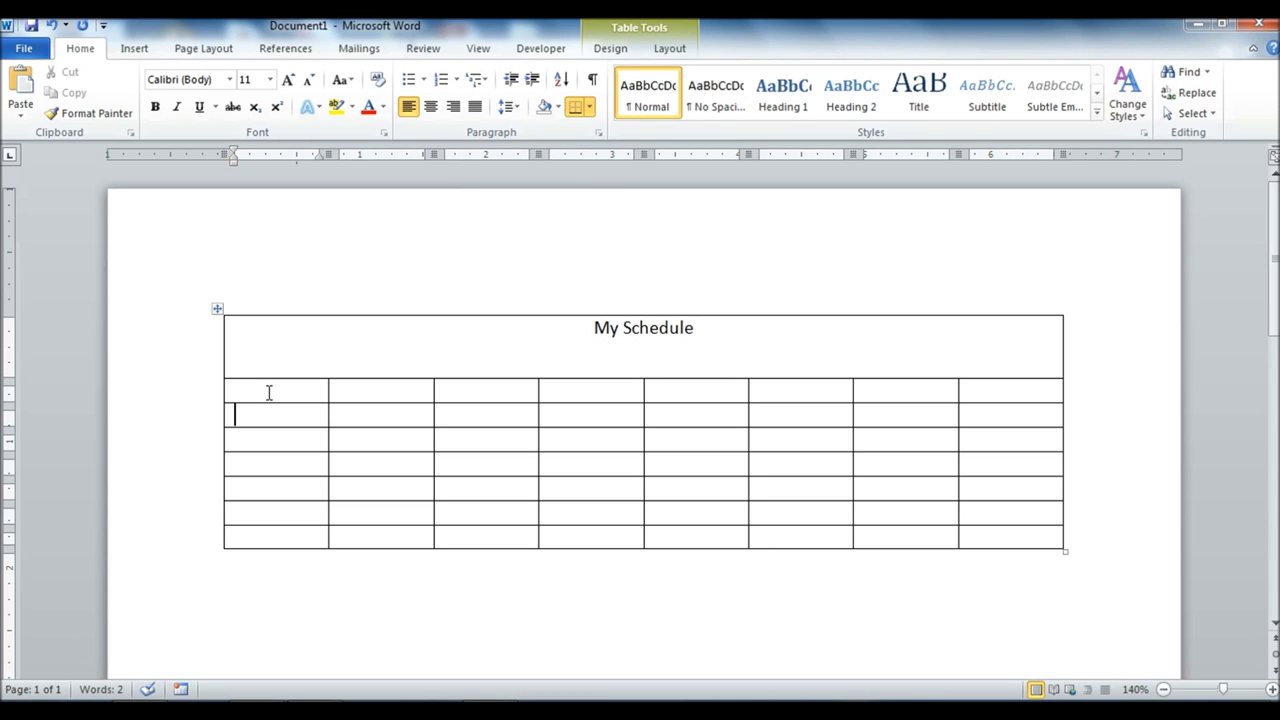
Enter Monday, Tuesday, Wednesday, Thursday and Friday down the first column using AutoComplete
text(Monday)
key(Down)
text(Tue)
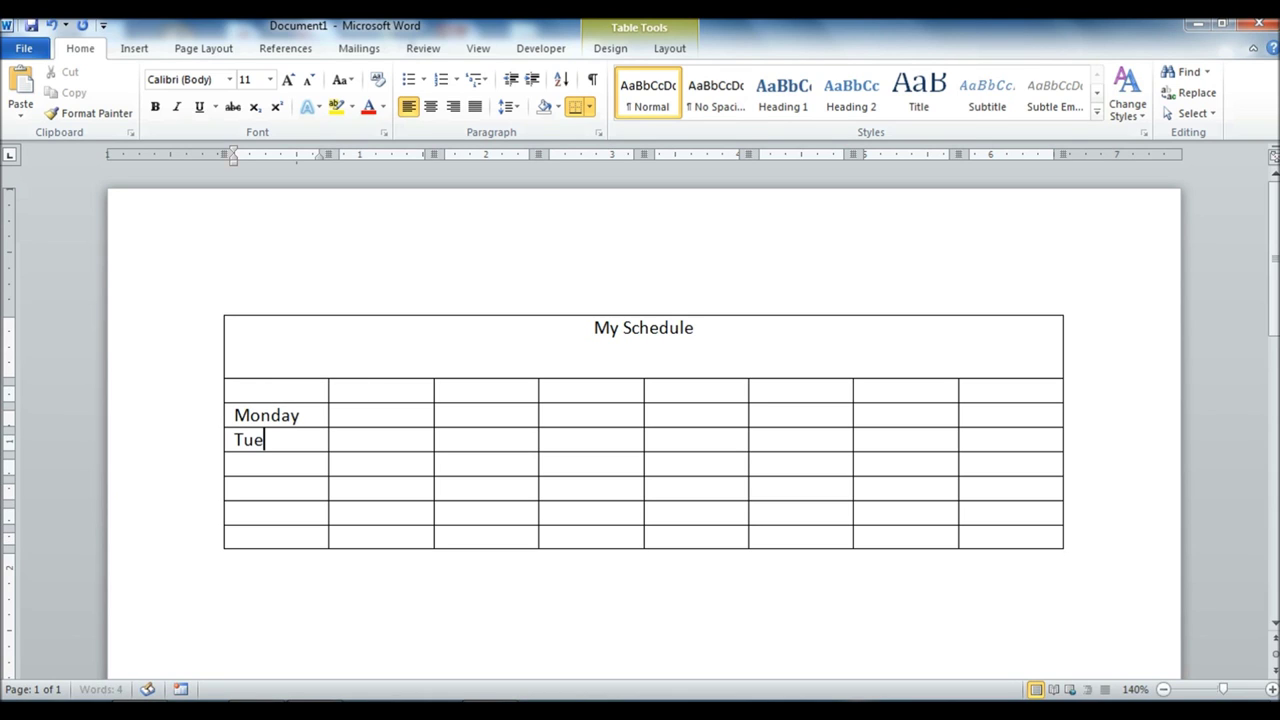
text(s)
key(Return)
click(254, 460)
text(Wed)
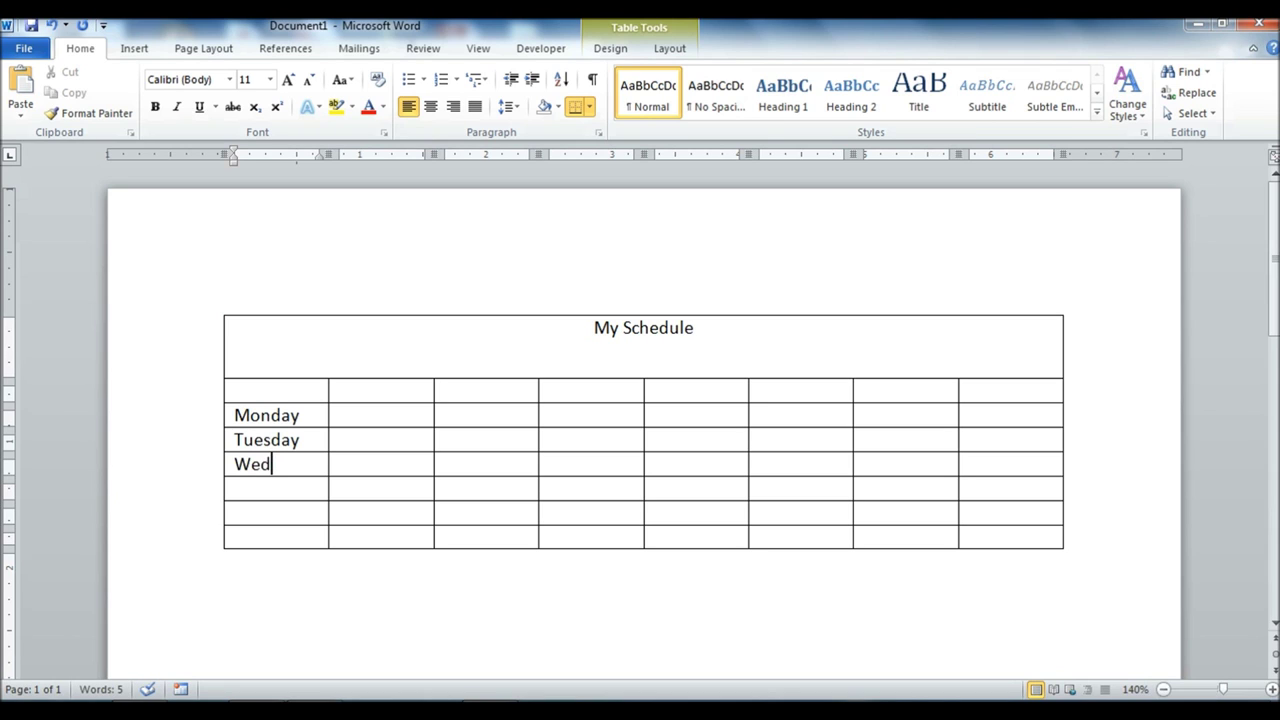
text(ne)
key(Return)
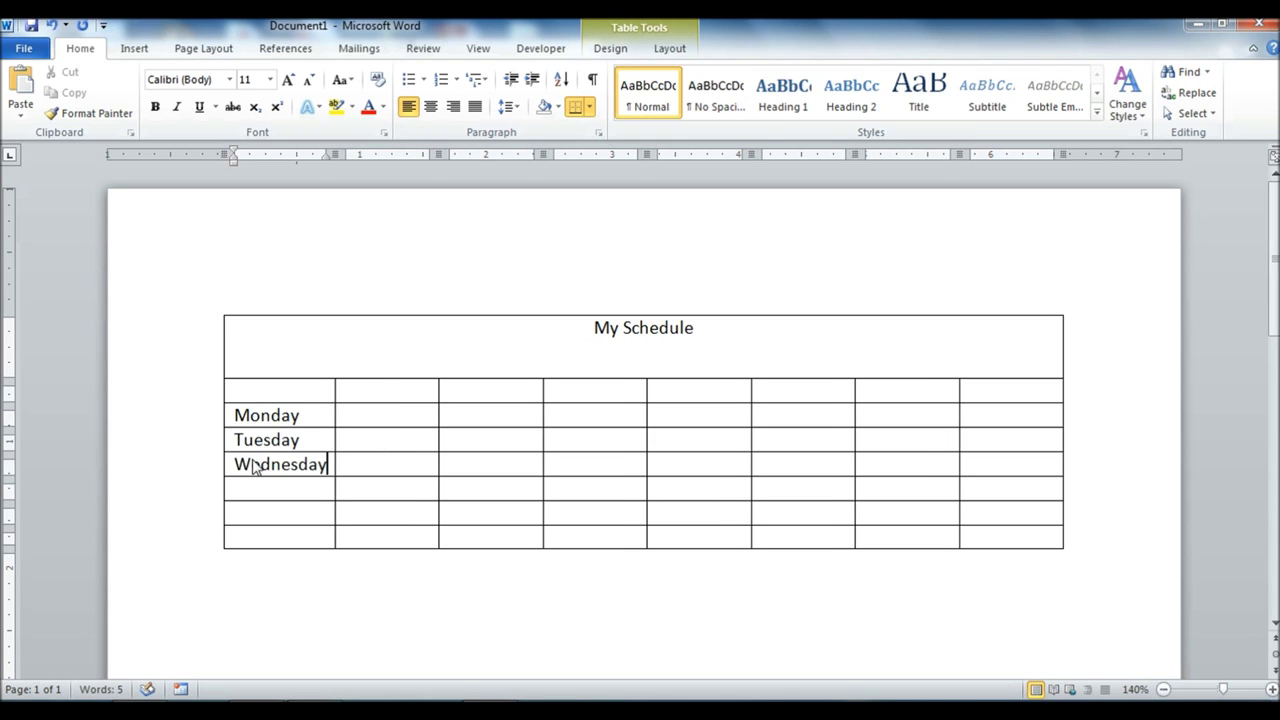
click(259, 487)
text(Thur)
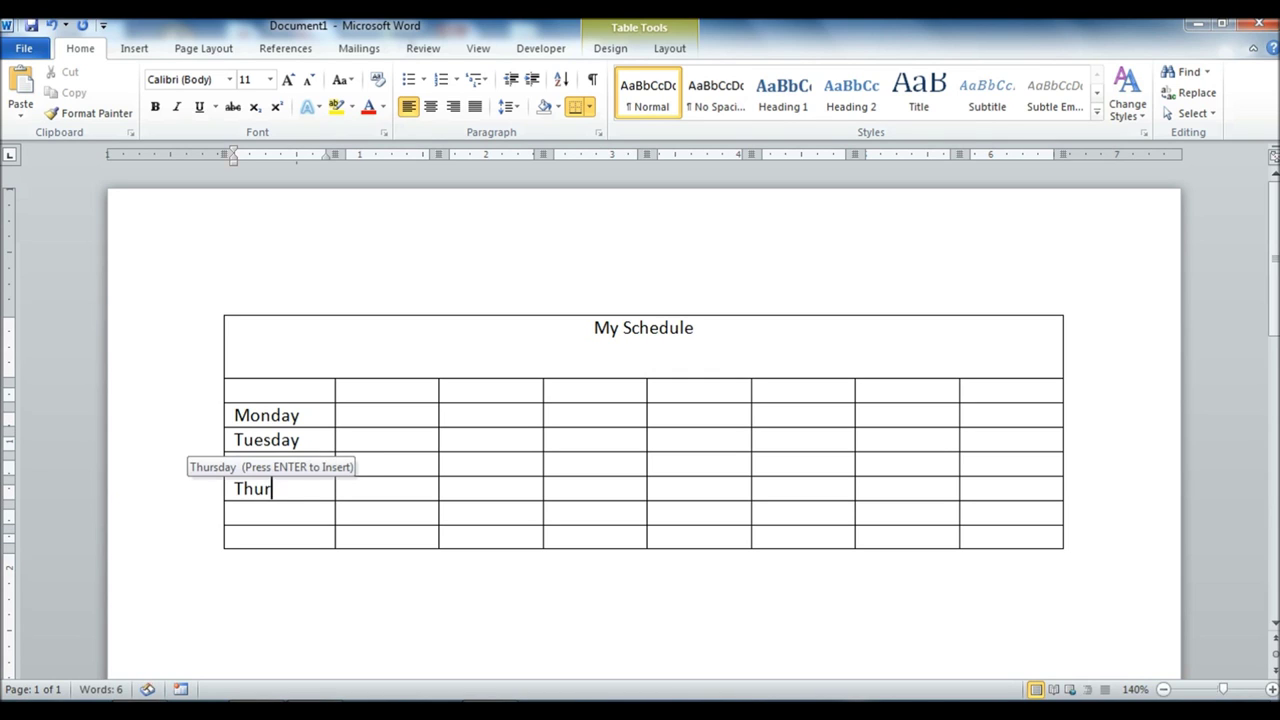
key(Return)
click(283, 514)
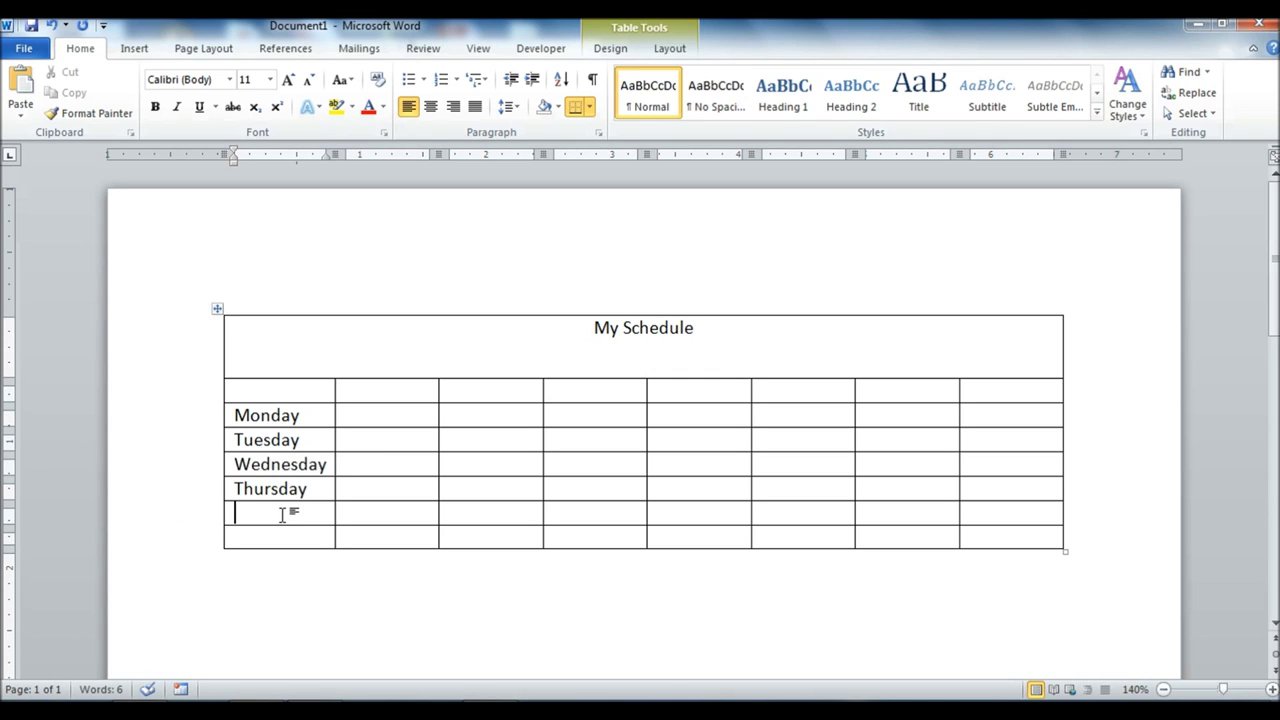
text(Frid)
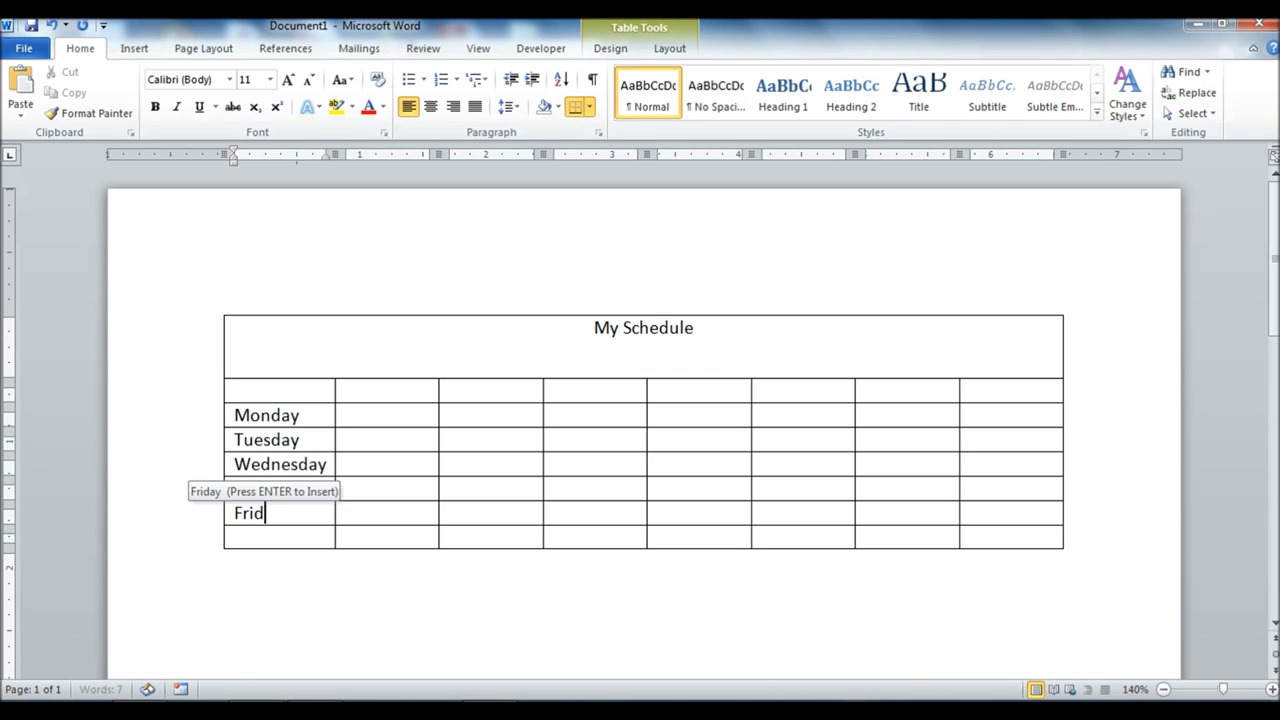
key(Return)
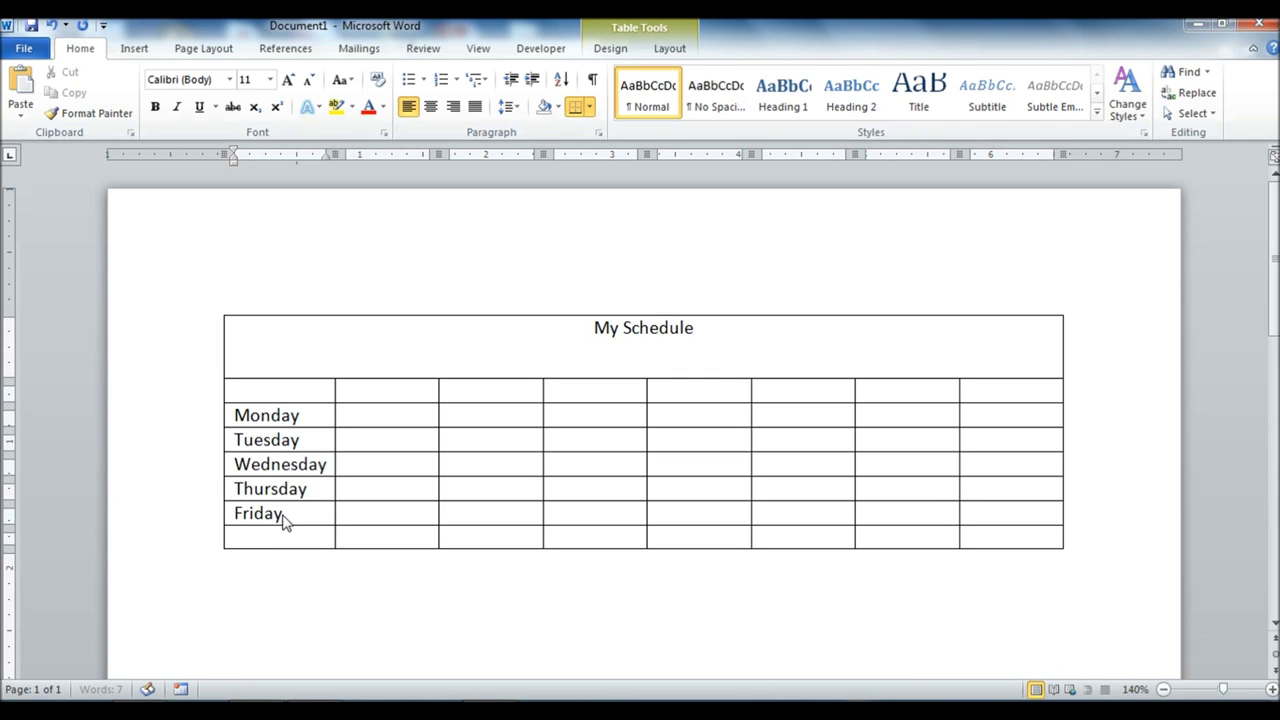
Fill the header row with time slots 8-9, 9-10, 10-11, 12-1, 1-2, 2-3 and 3-4
click(360, 394)
text(8-9)
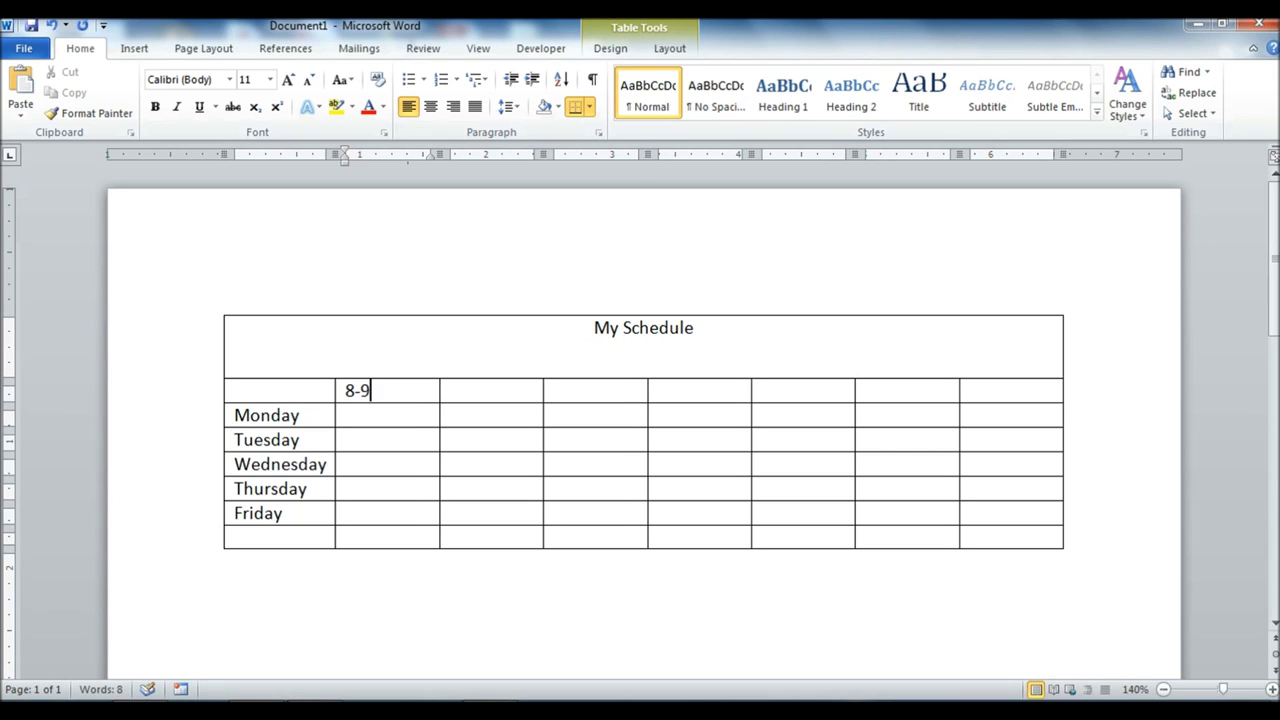
key(Tab)
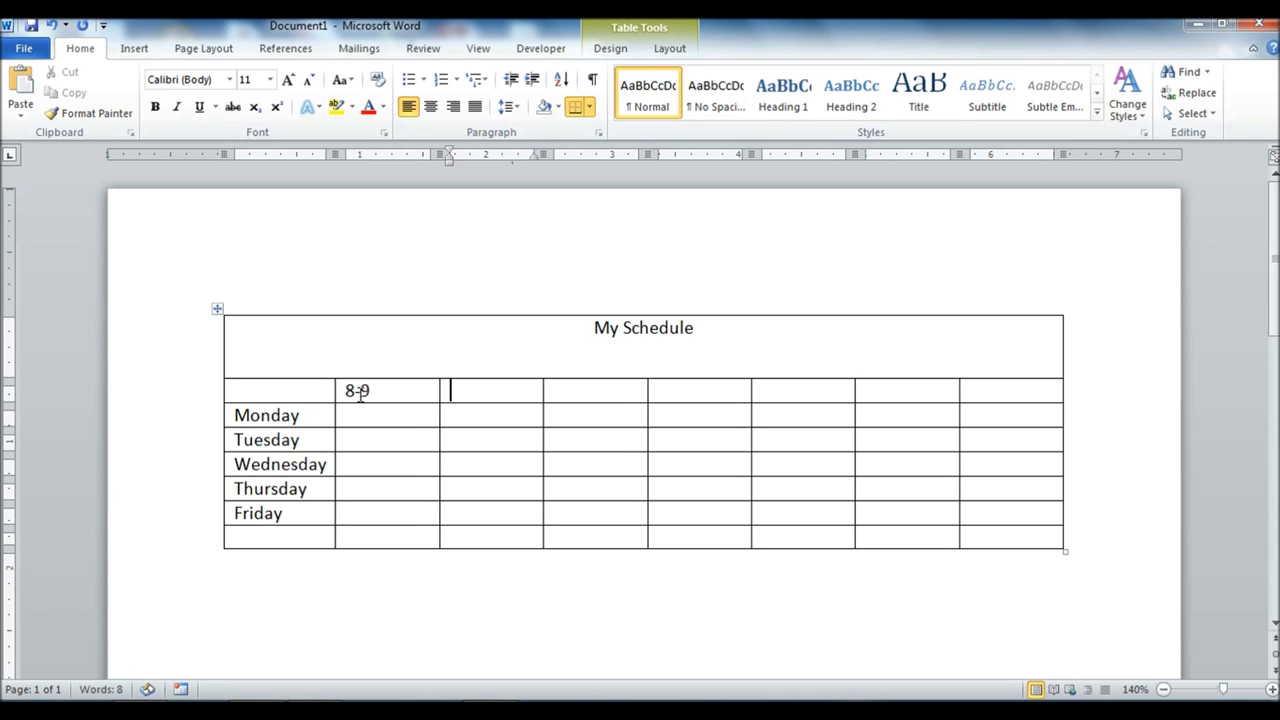
text(9-10)
key(Tab)
text(10-11)
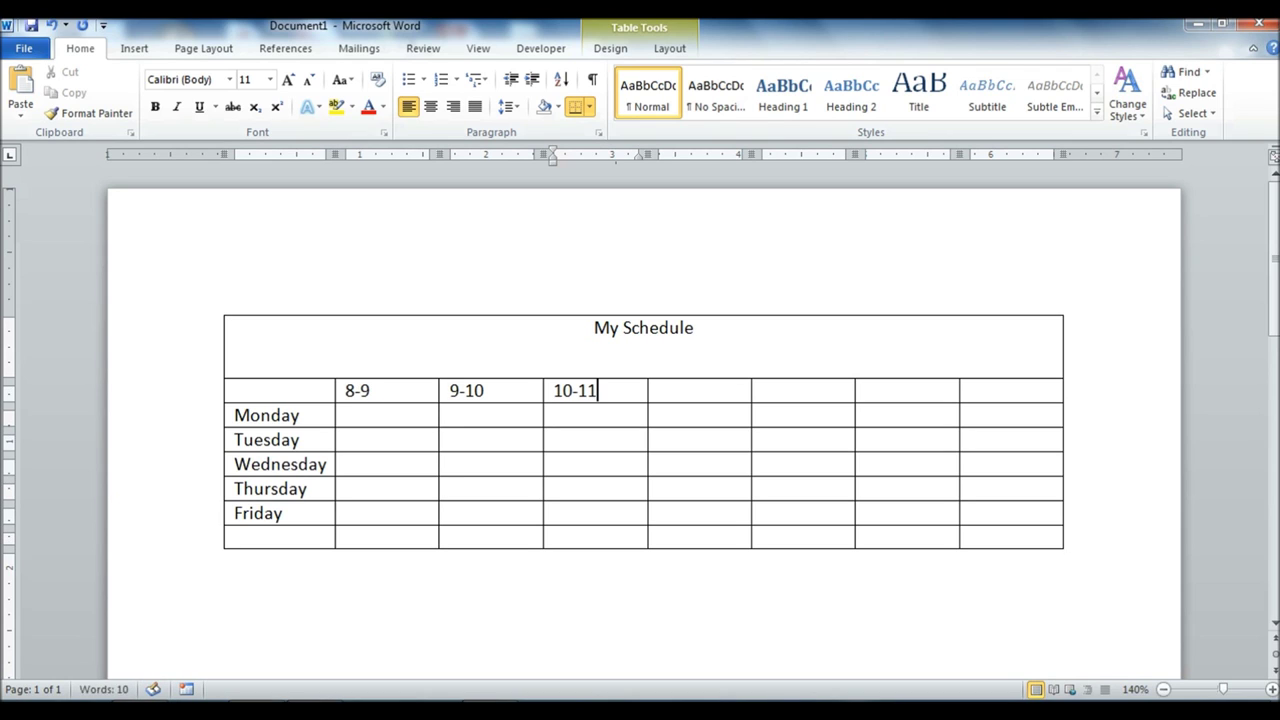
key(Tab)
text(12-1)
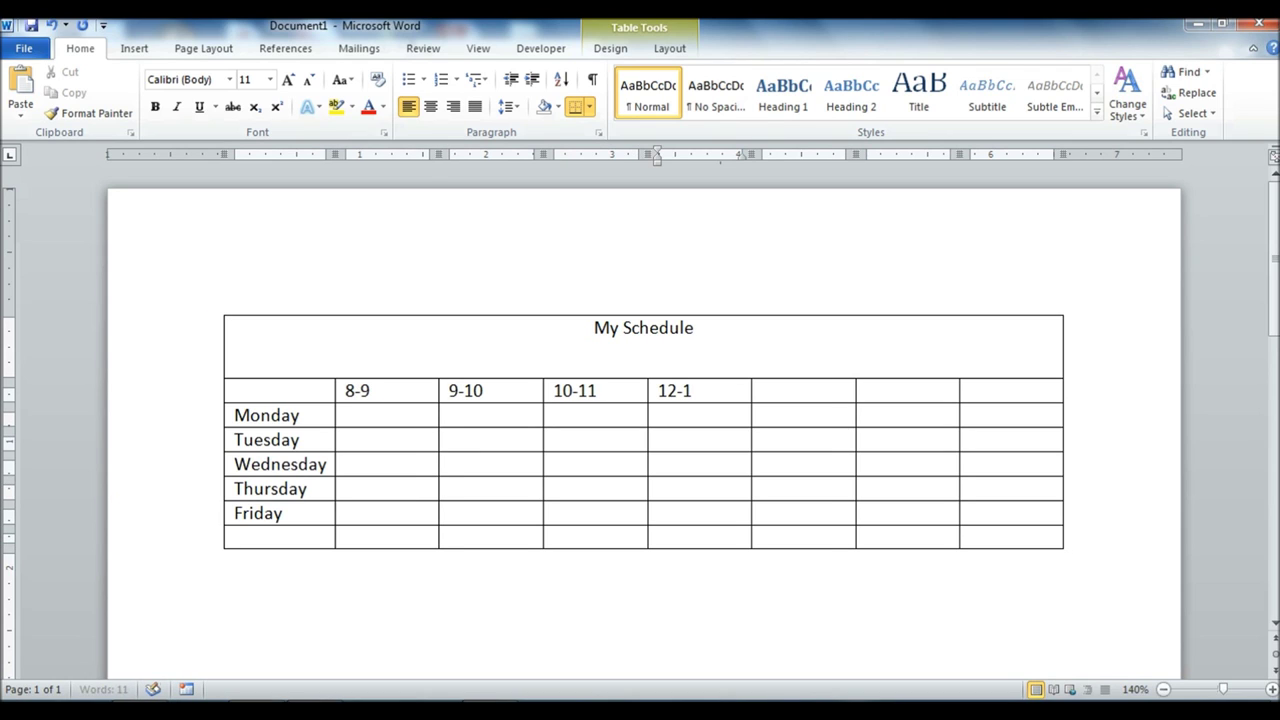
key(Tab)
text(1-2)
key(Tab)
text(2)
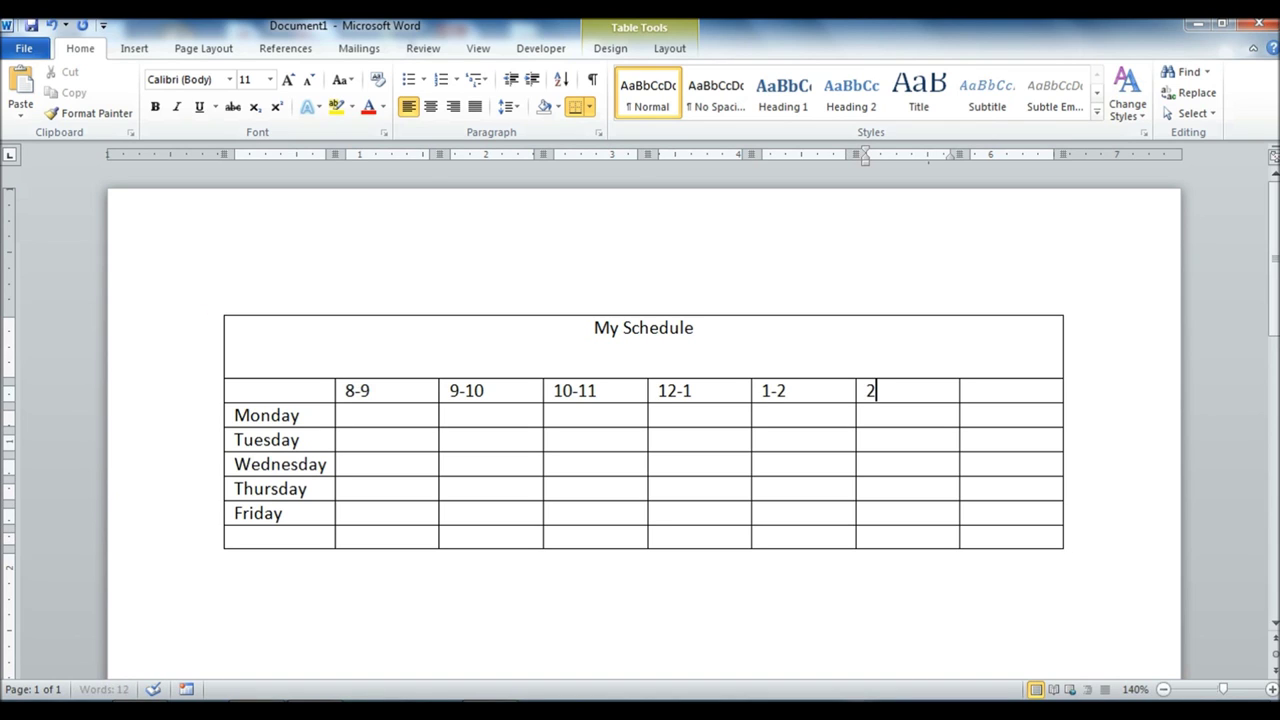
text(-3)
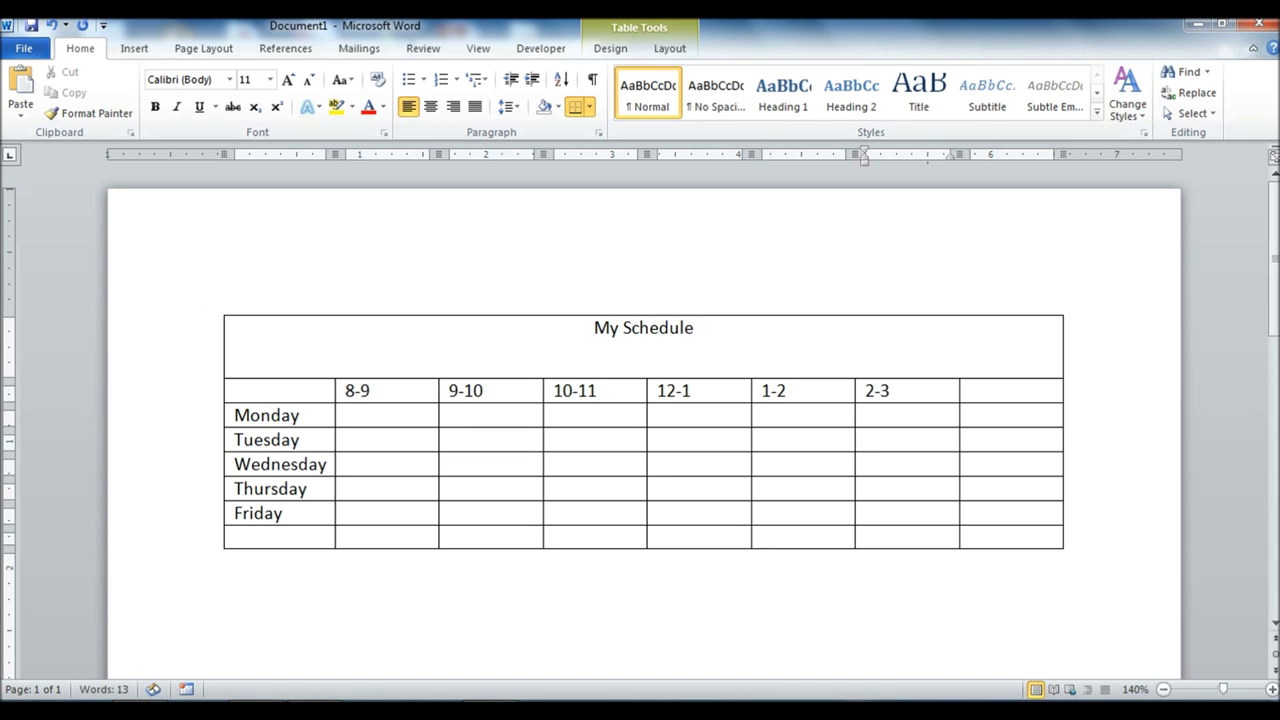
key(Tab)
text(3-4)
click(426, 465)
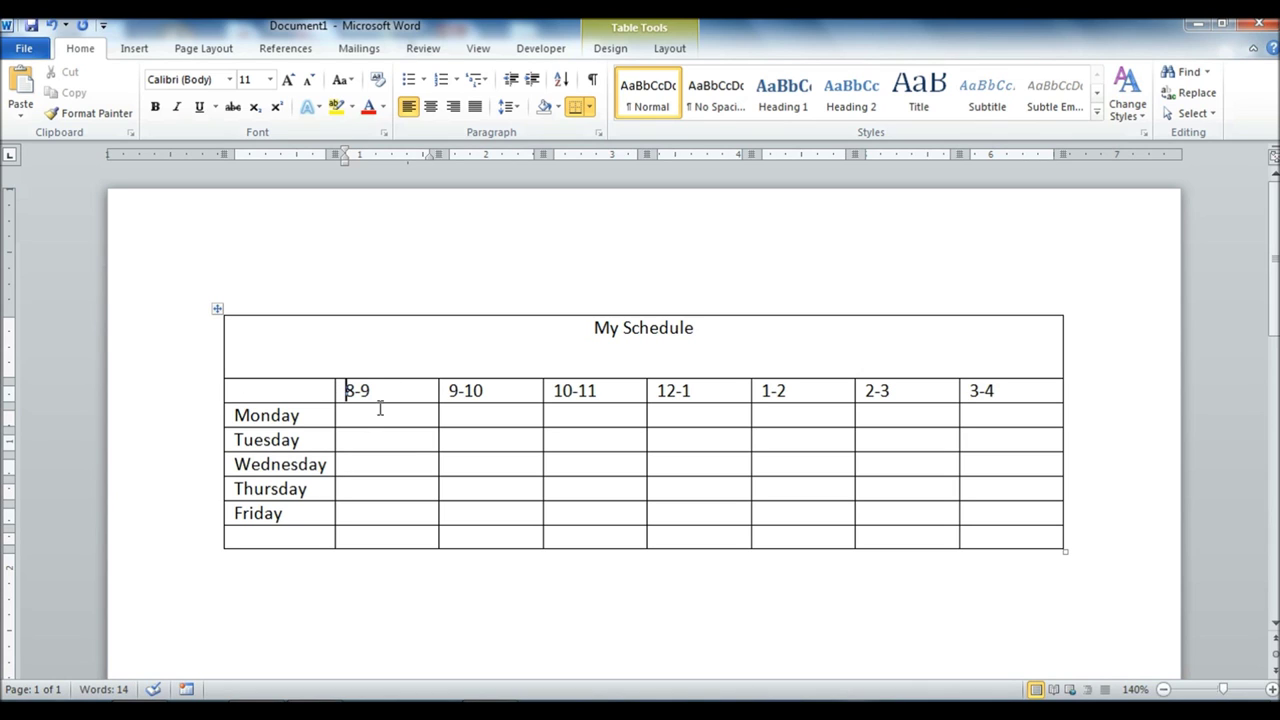
Centre the time-slot header row and the My Schedule title
double_click(228, 396)
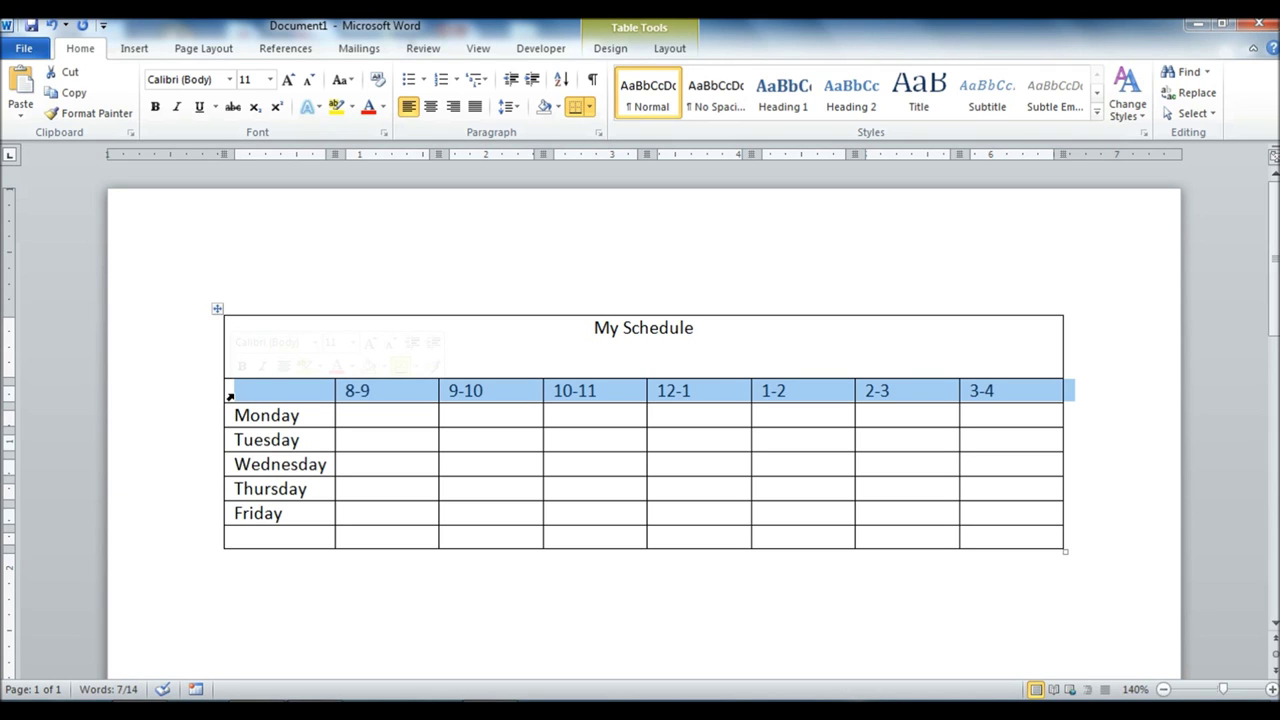
click(433, 110)
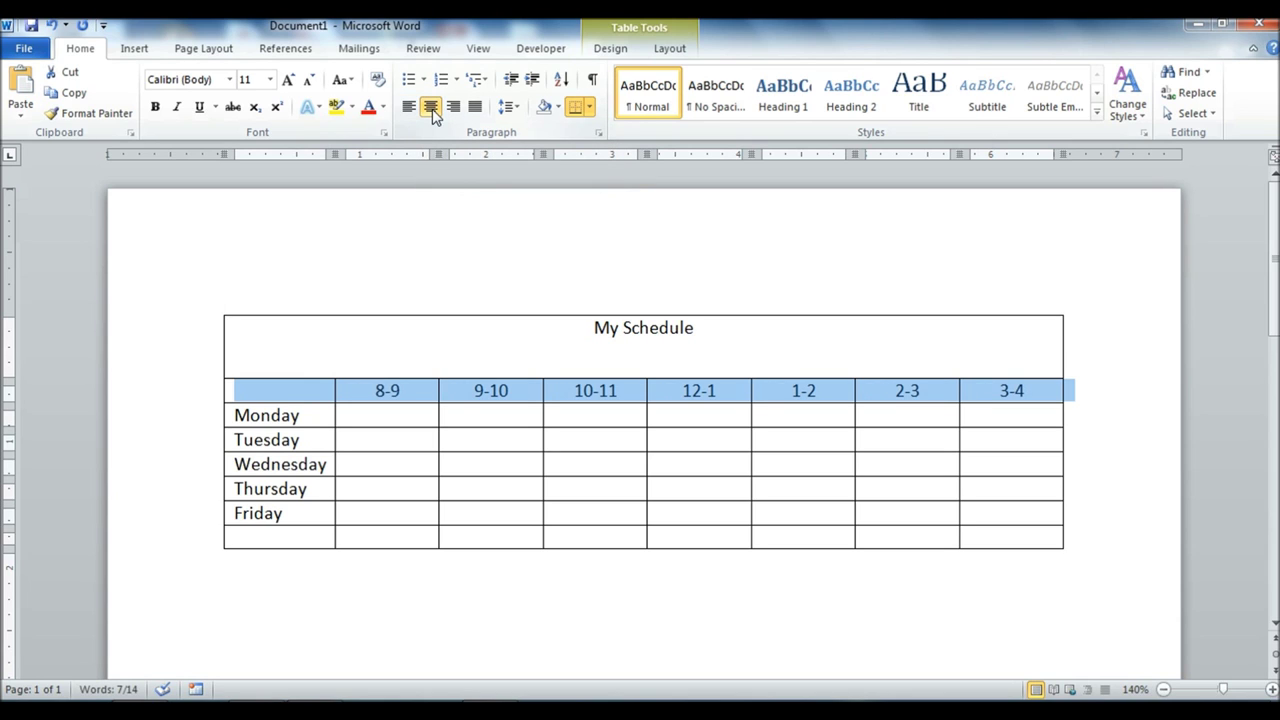
click(522, 445)
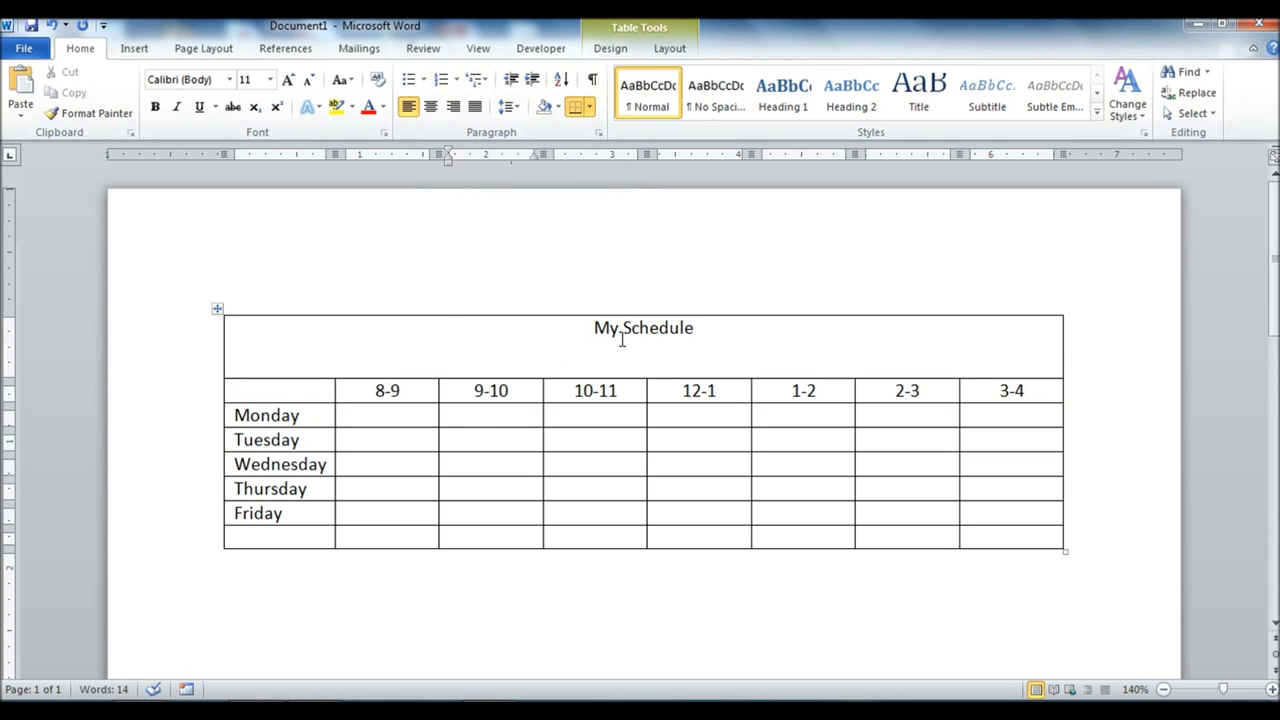
drag(701, 327, 594, 328)
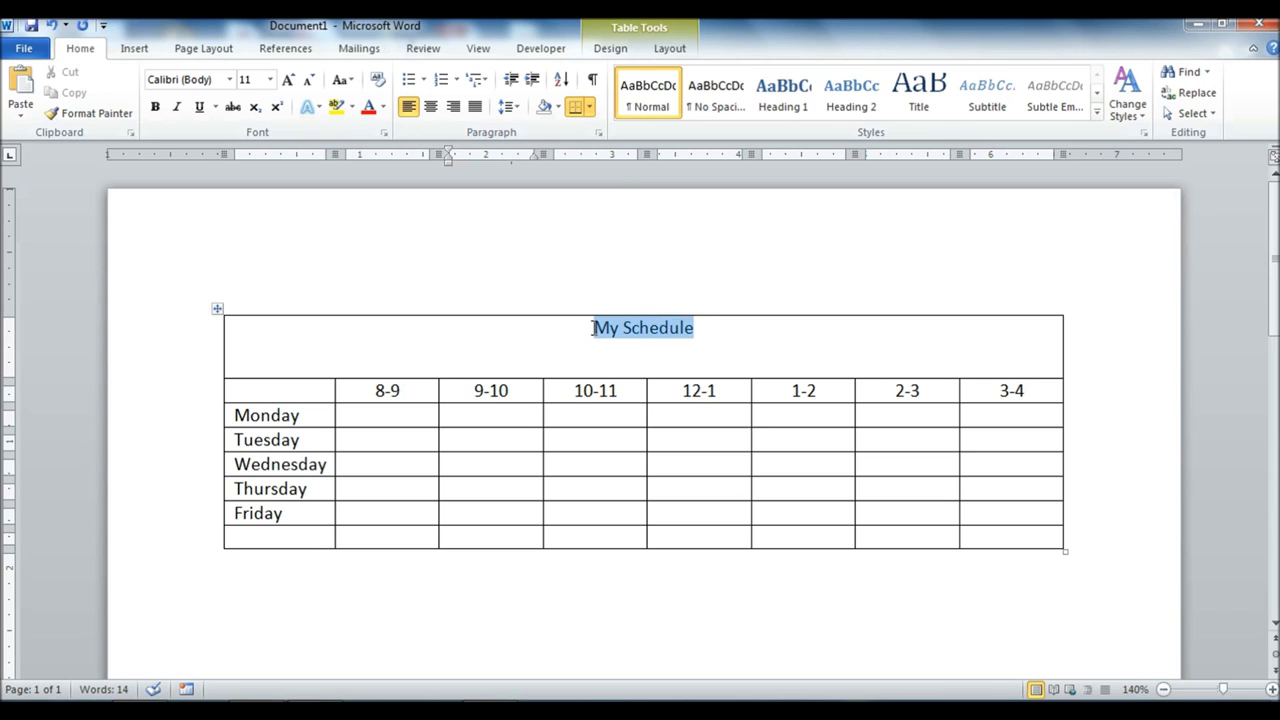
click(430, 106)
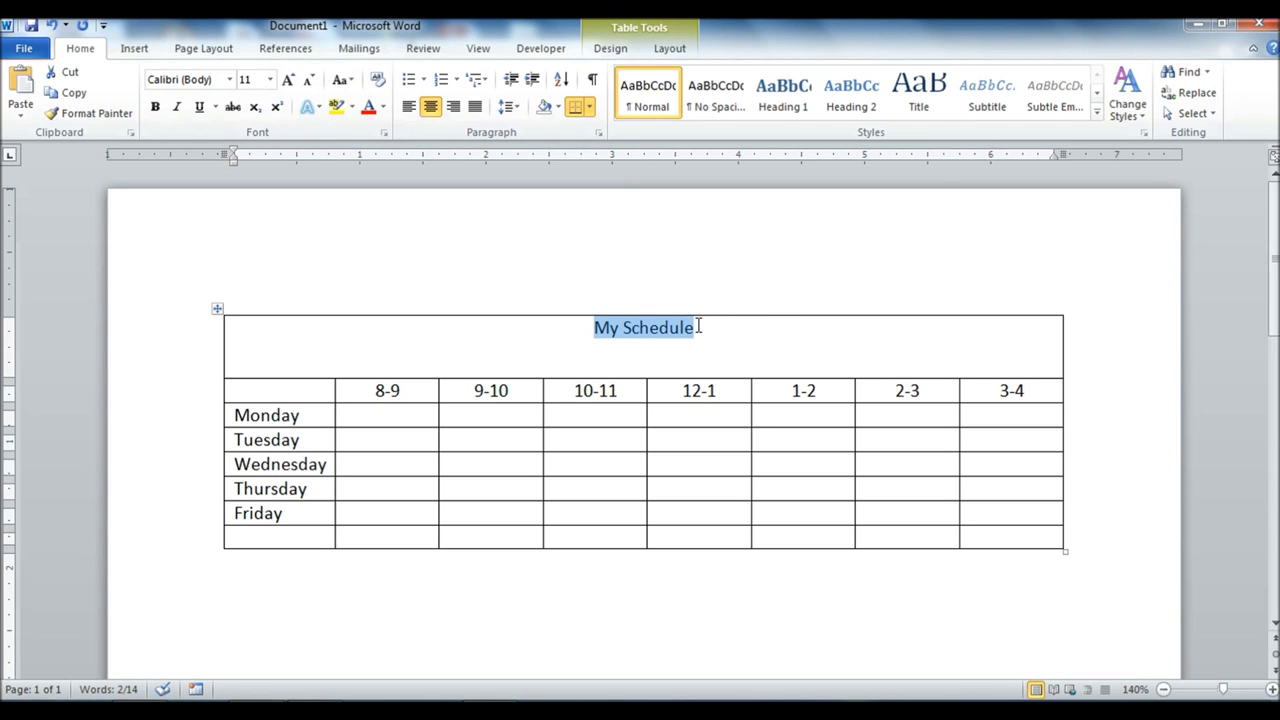
click(657, 350)
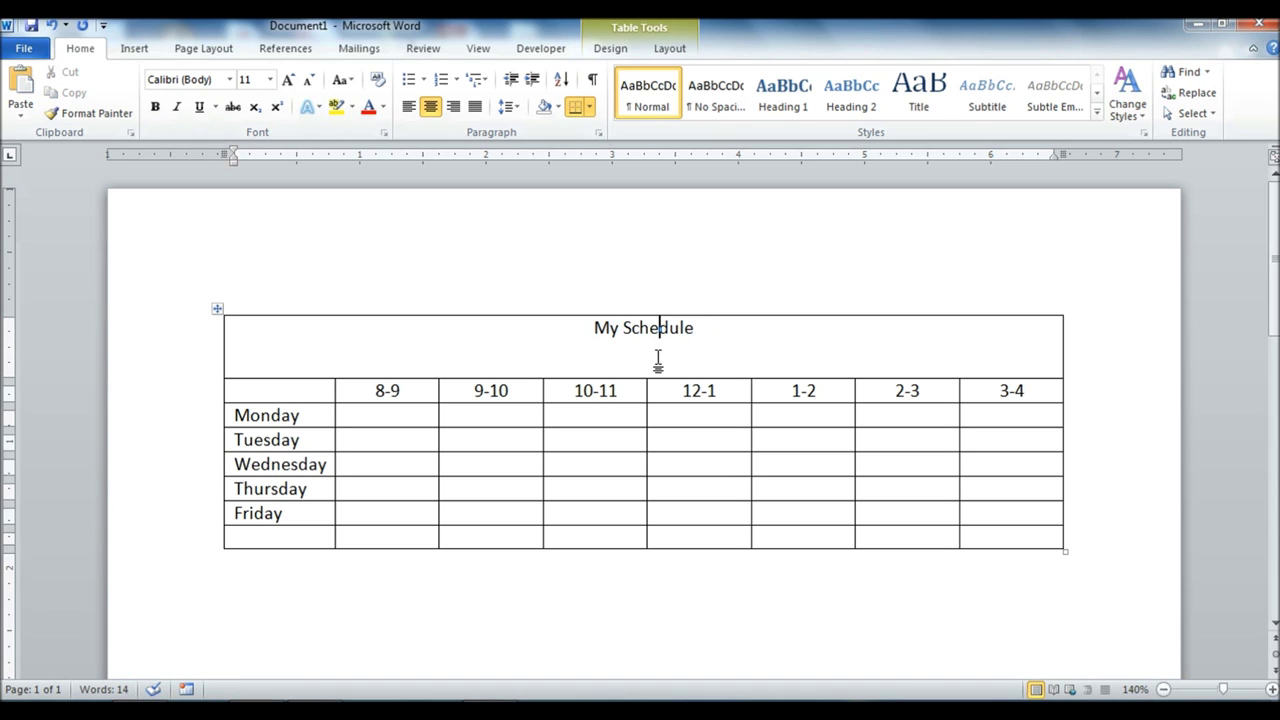
drag(695, 328, 591, 326)
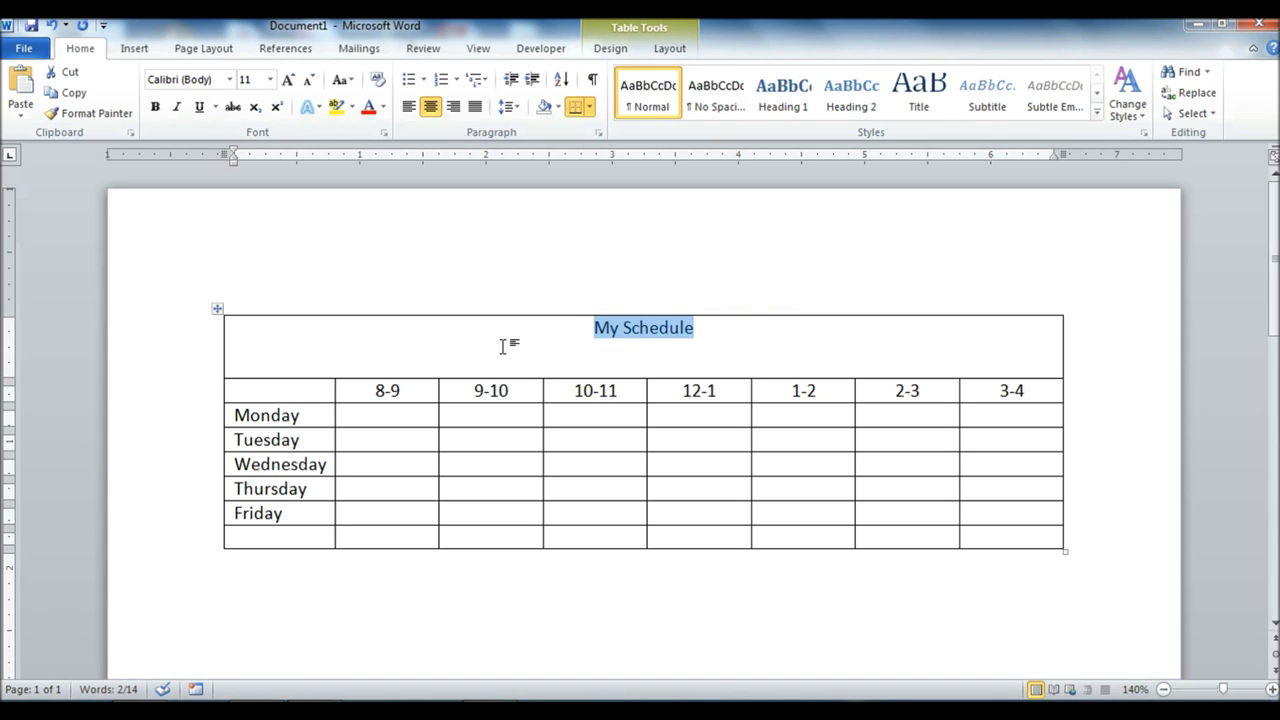
click(406, 390)
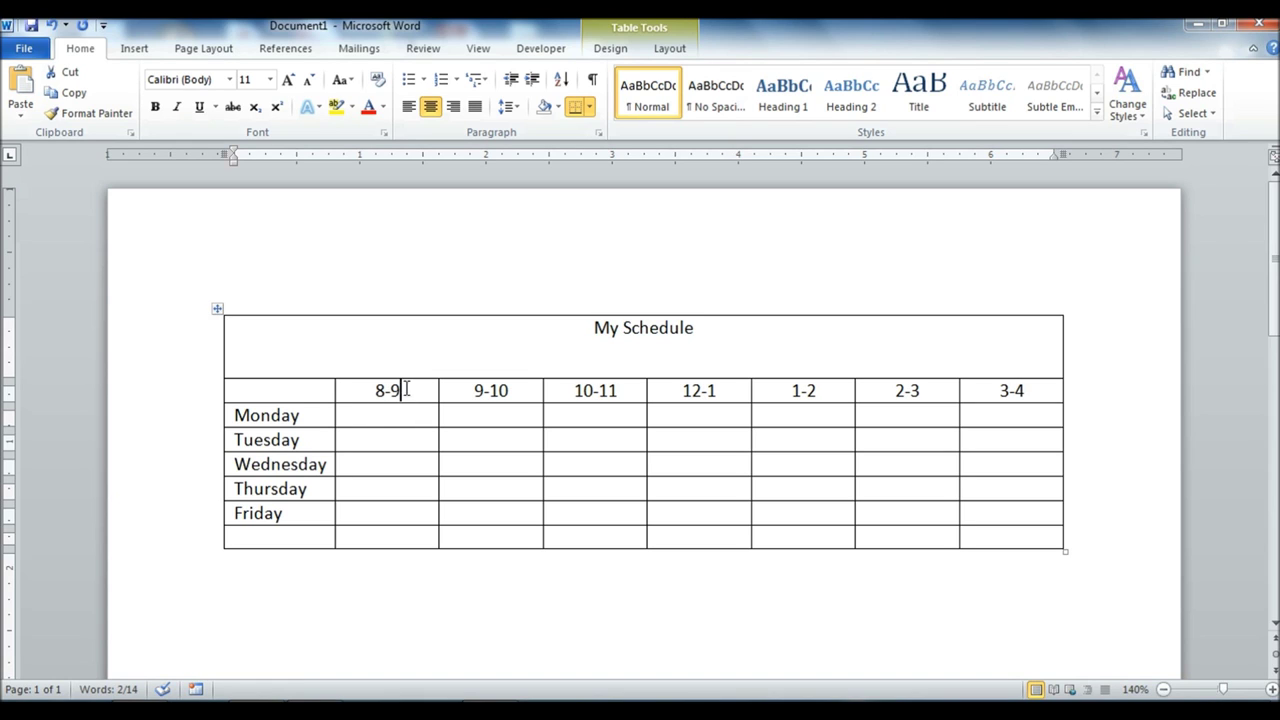
drag(406, 390, 370, 390)
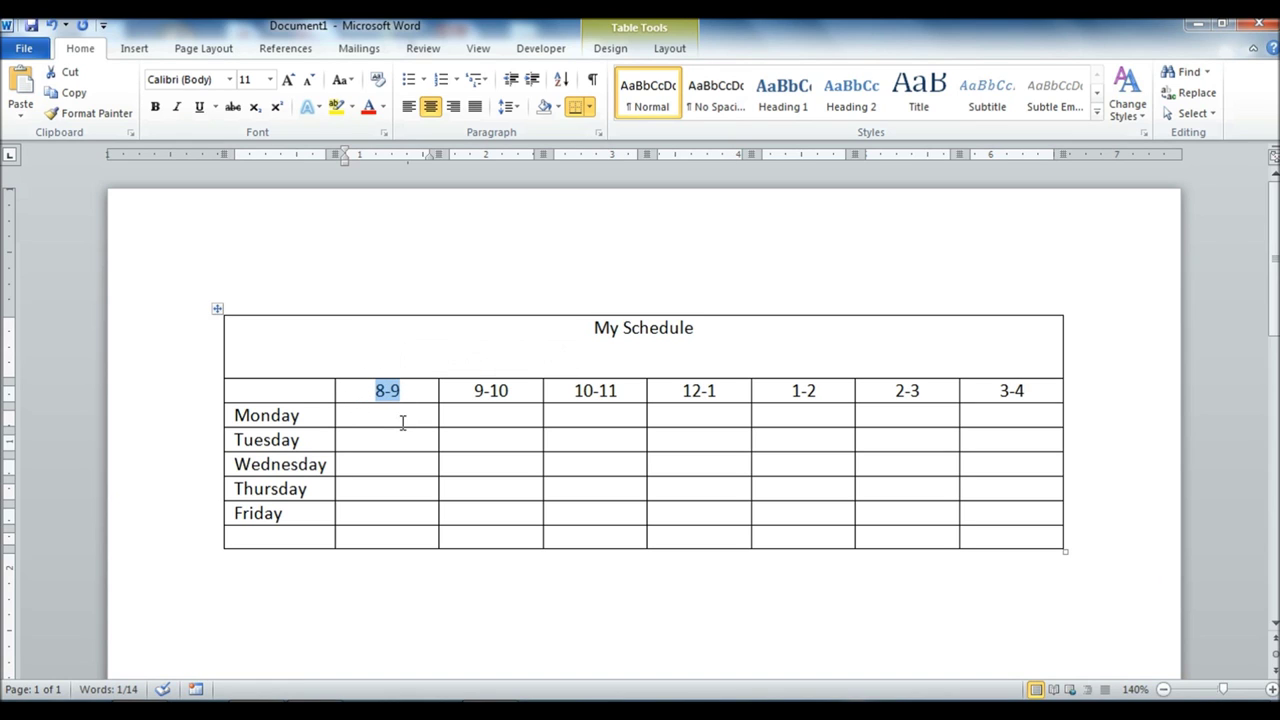
Make the My Schedule title bold and grow it to 14 pt
click(223, 331)
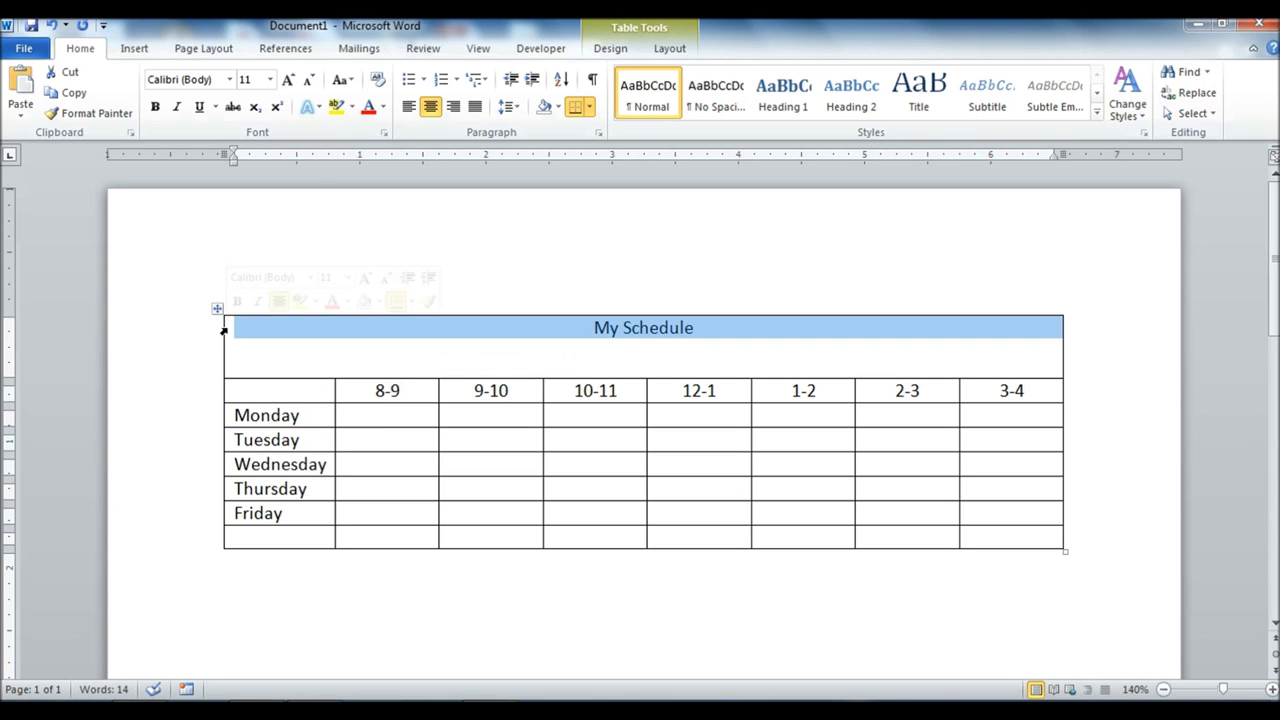
click(157, 107)
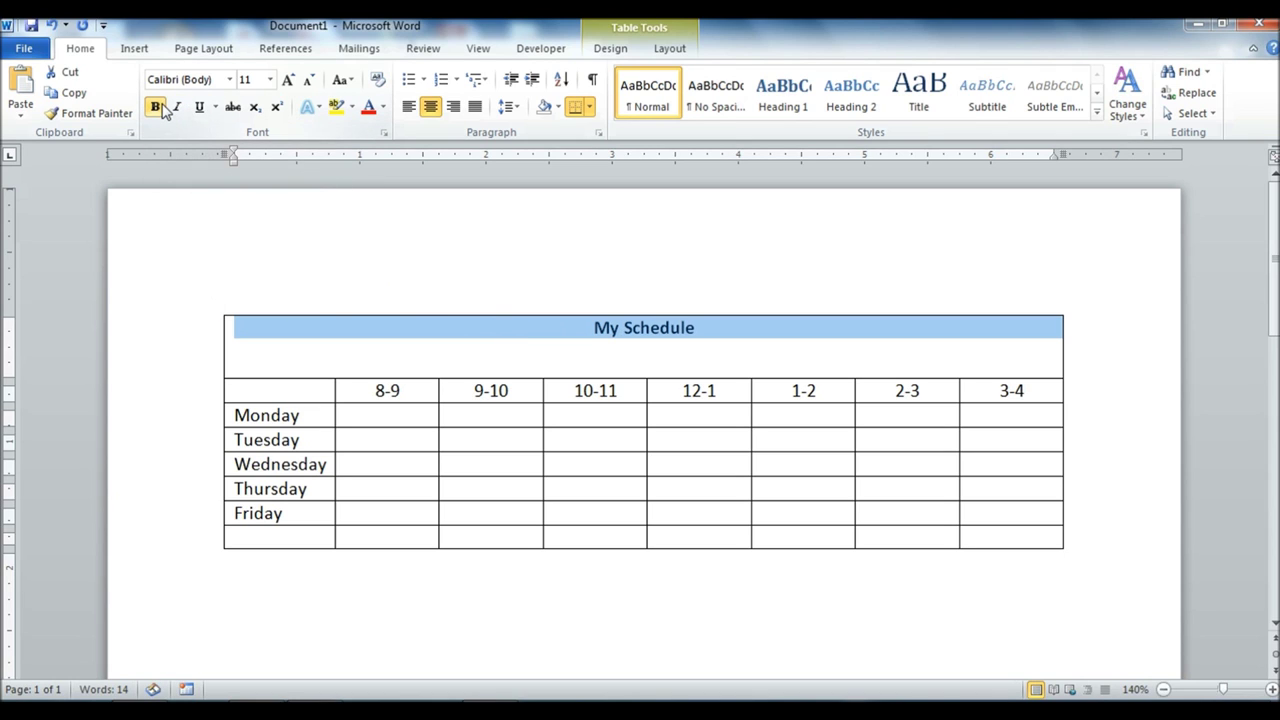
click(287, 80)
click(287, 80)
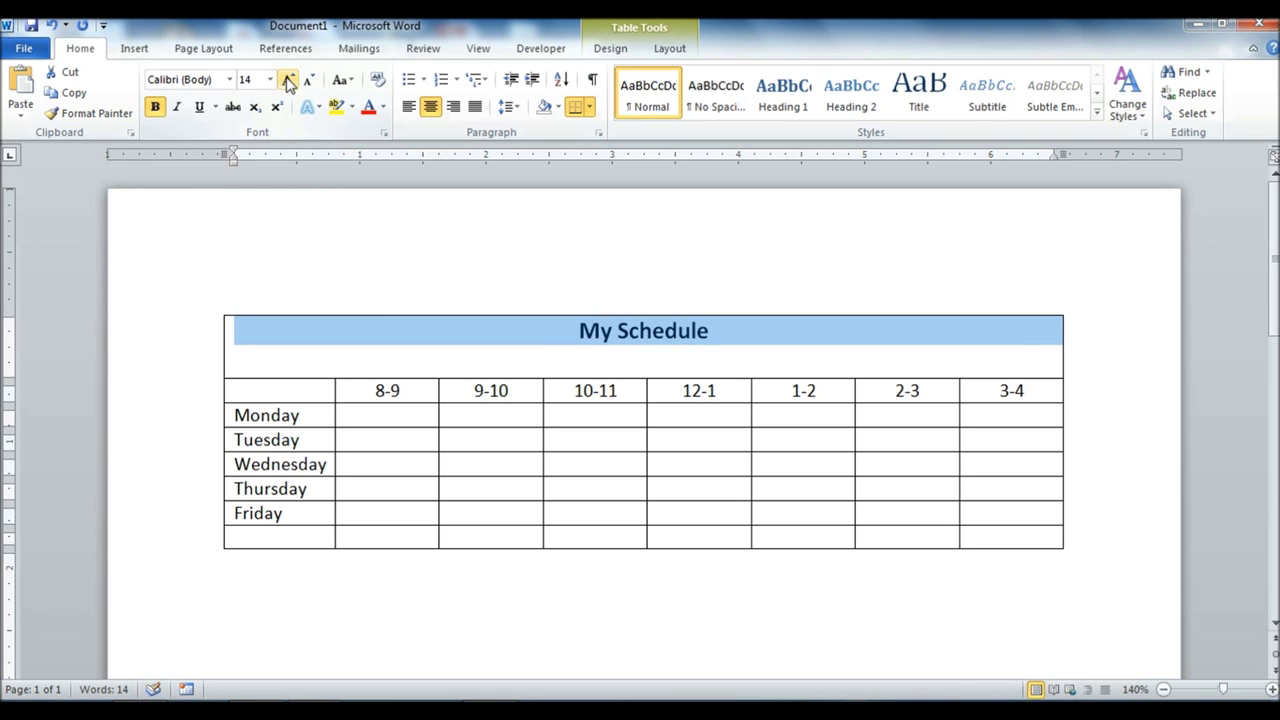
click(578, 331)
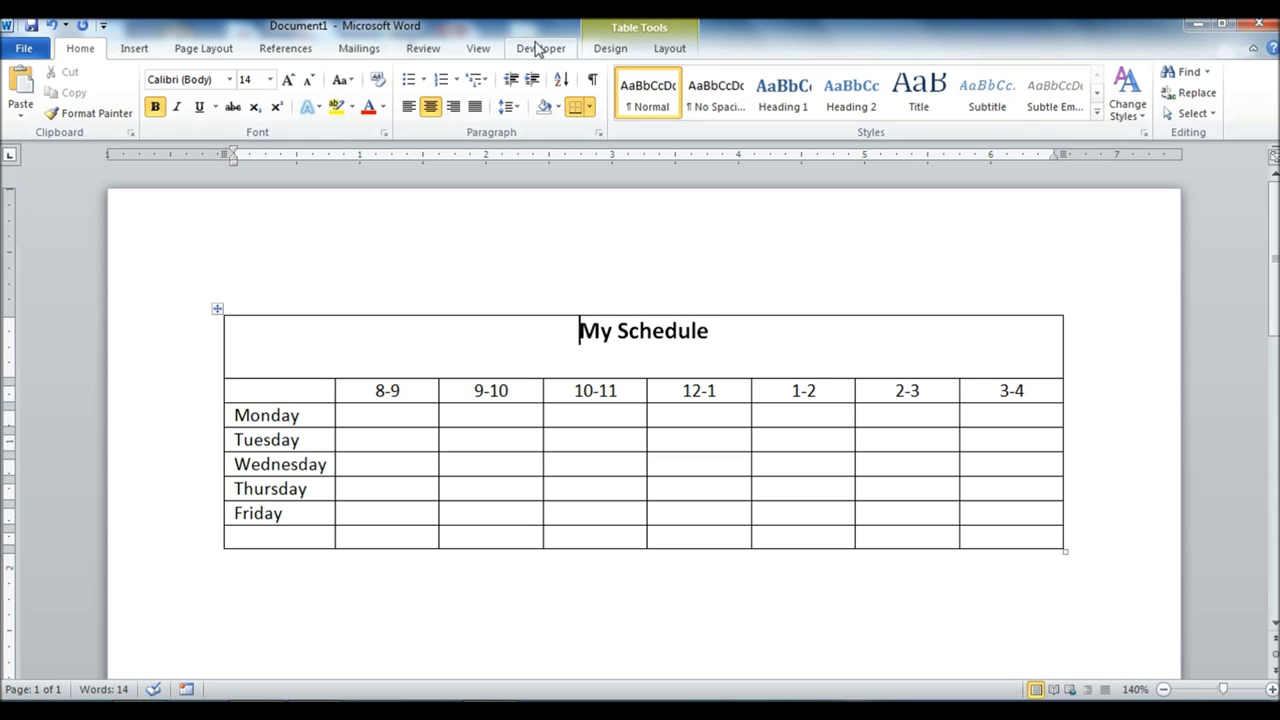
Show the Developer tab and type a 'Dates:' line beneath the My Schedule title
click(537, 50)
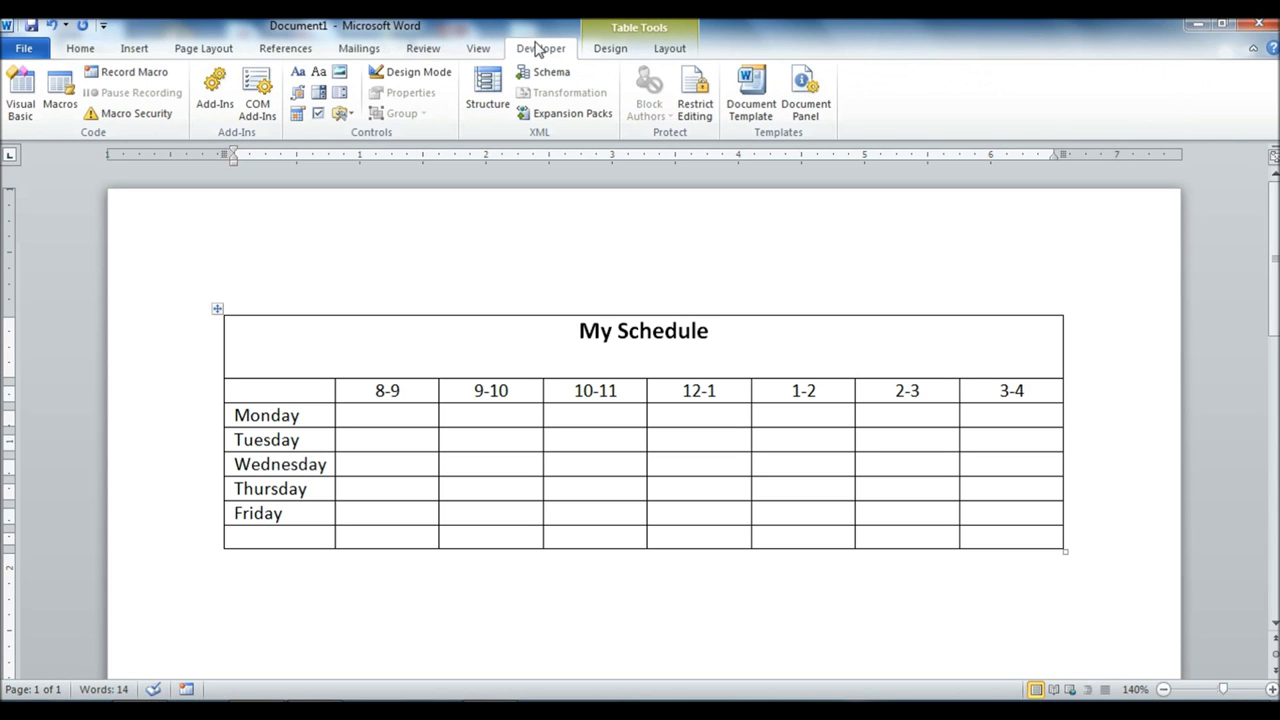
click(467, 326)
click(729, 332)
key(Down)
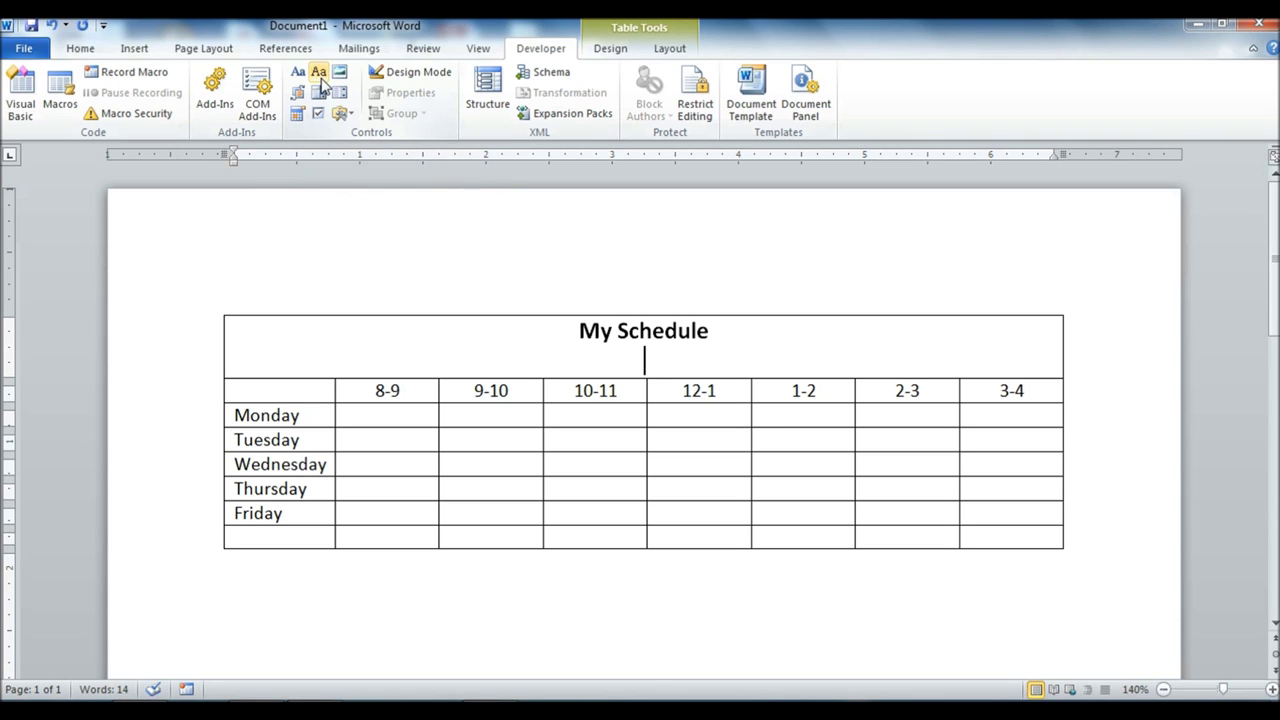
text(Date)
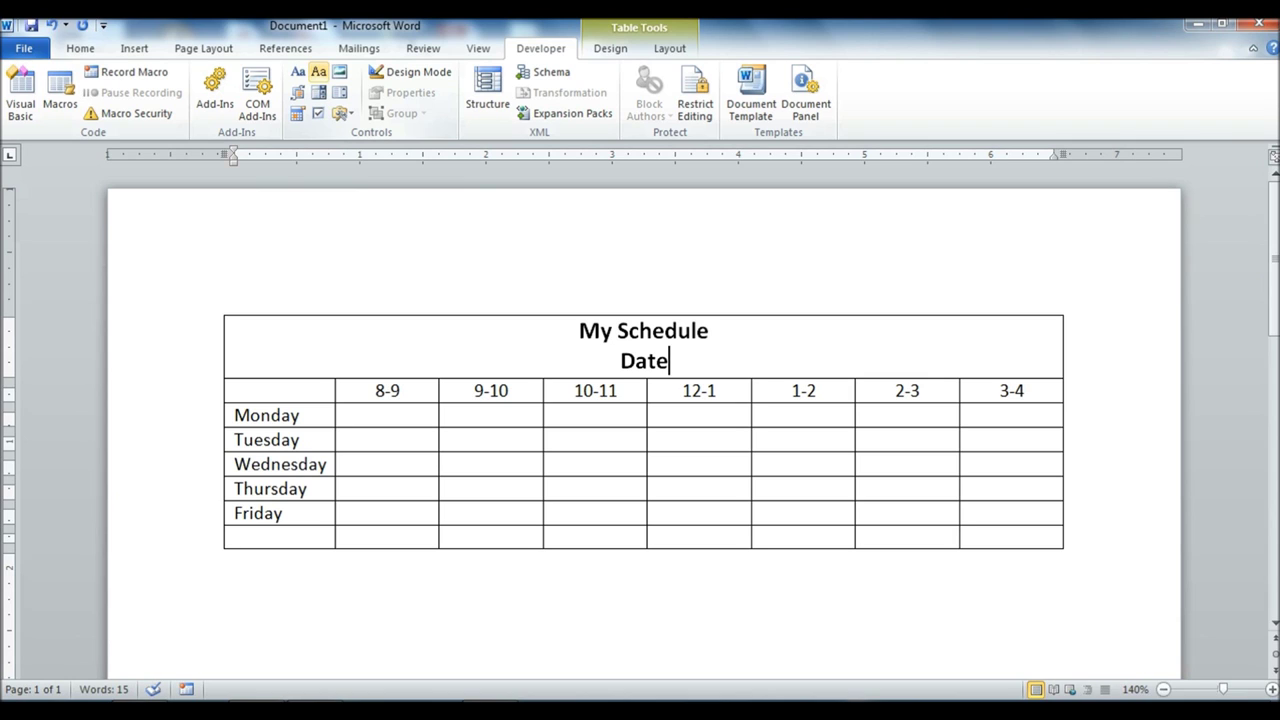
text(s:)
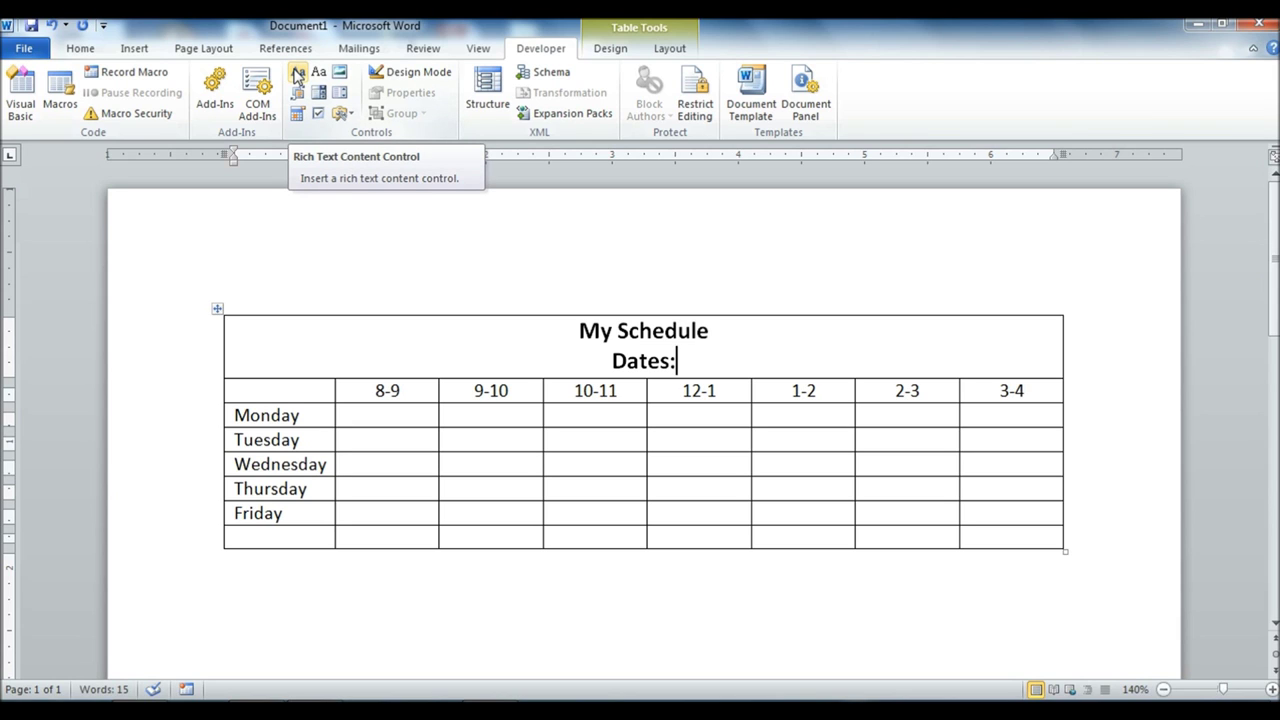
Insert a rich text content control after 'Dates:' and select its placeholder text
click(297, 75)
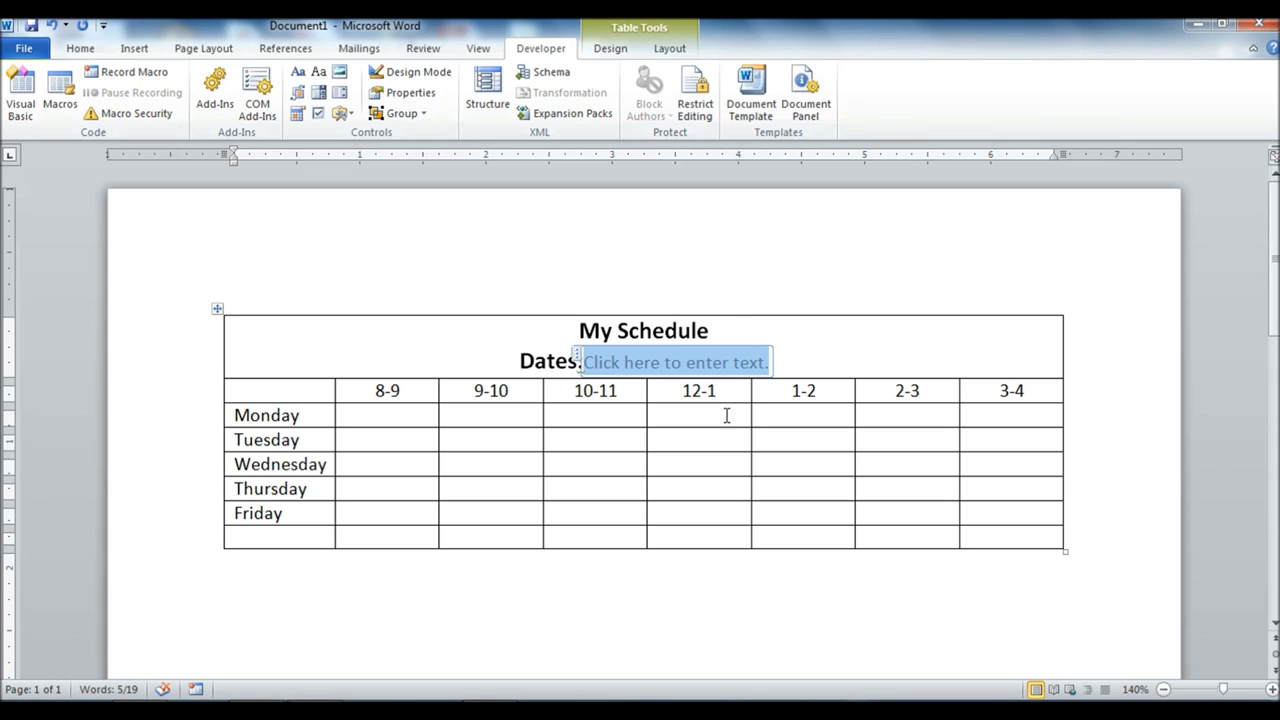
click(707, 442)
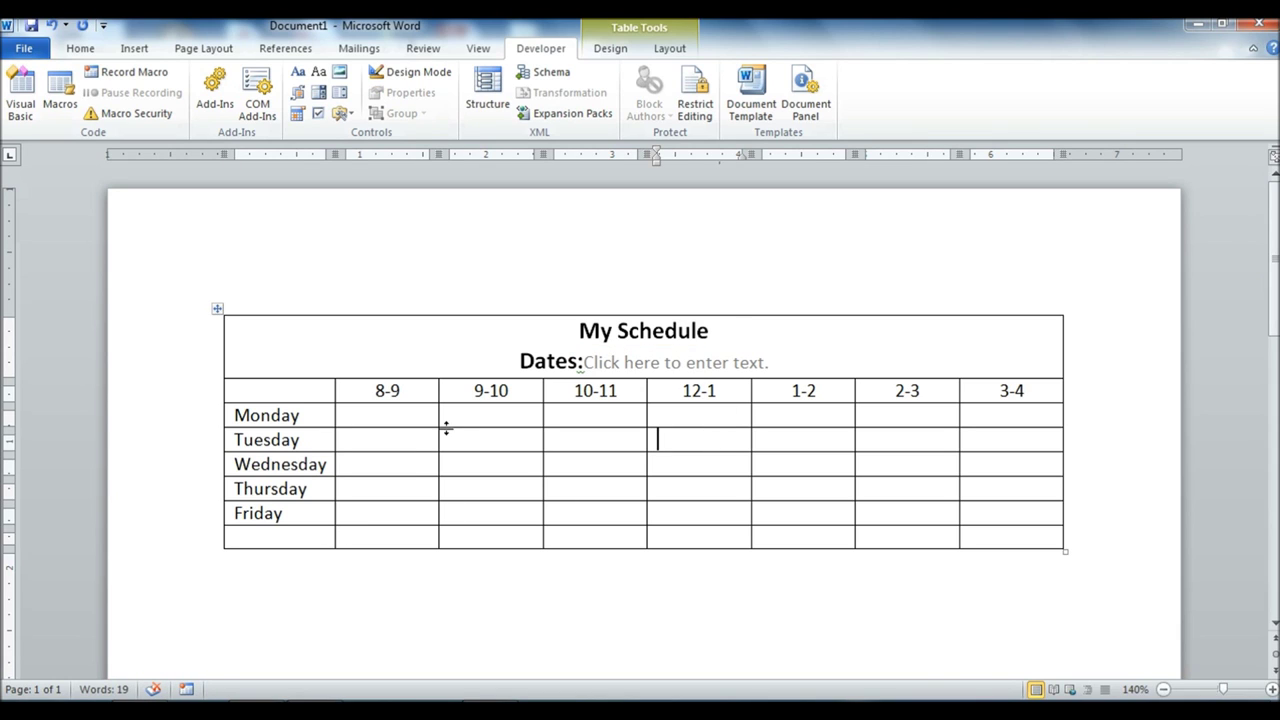
click(579, 361)
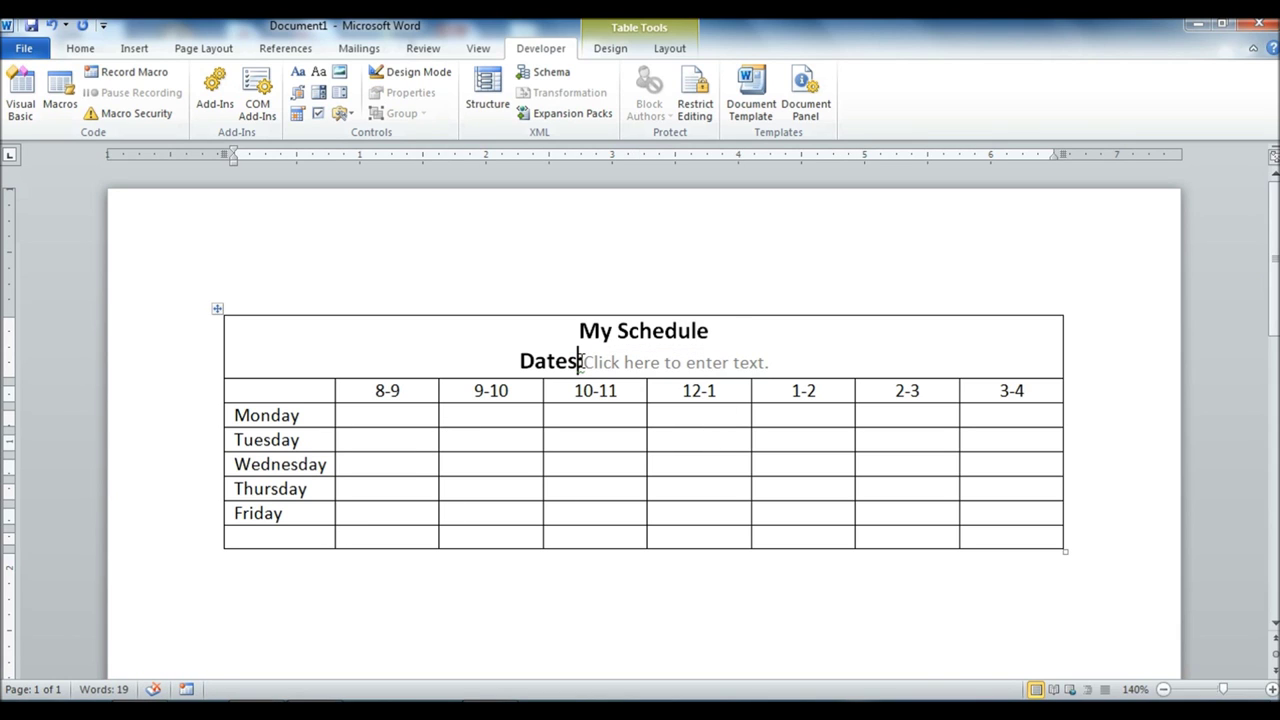
click(581, 361)
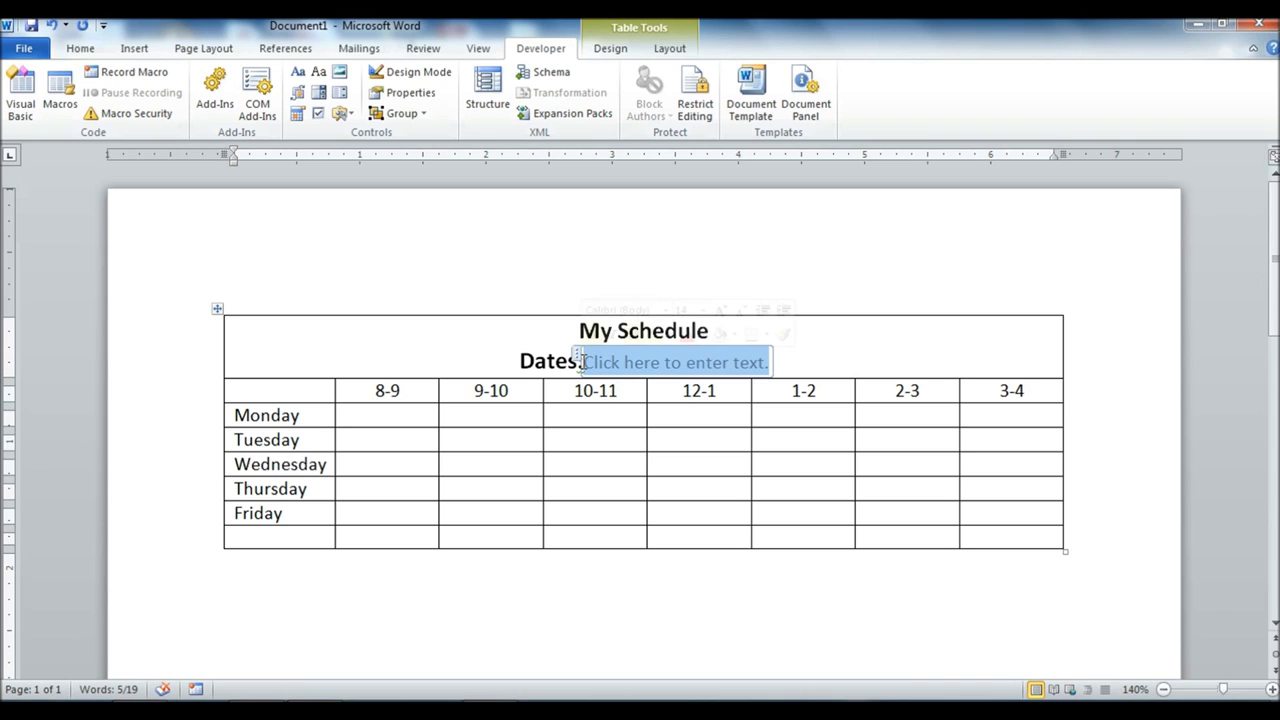
key(Delete)
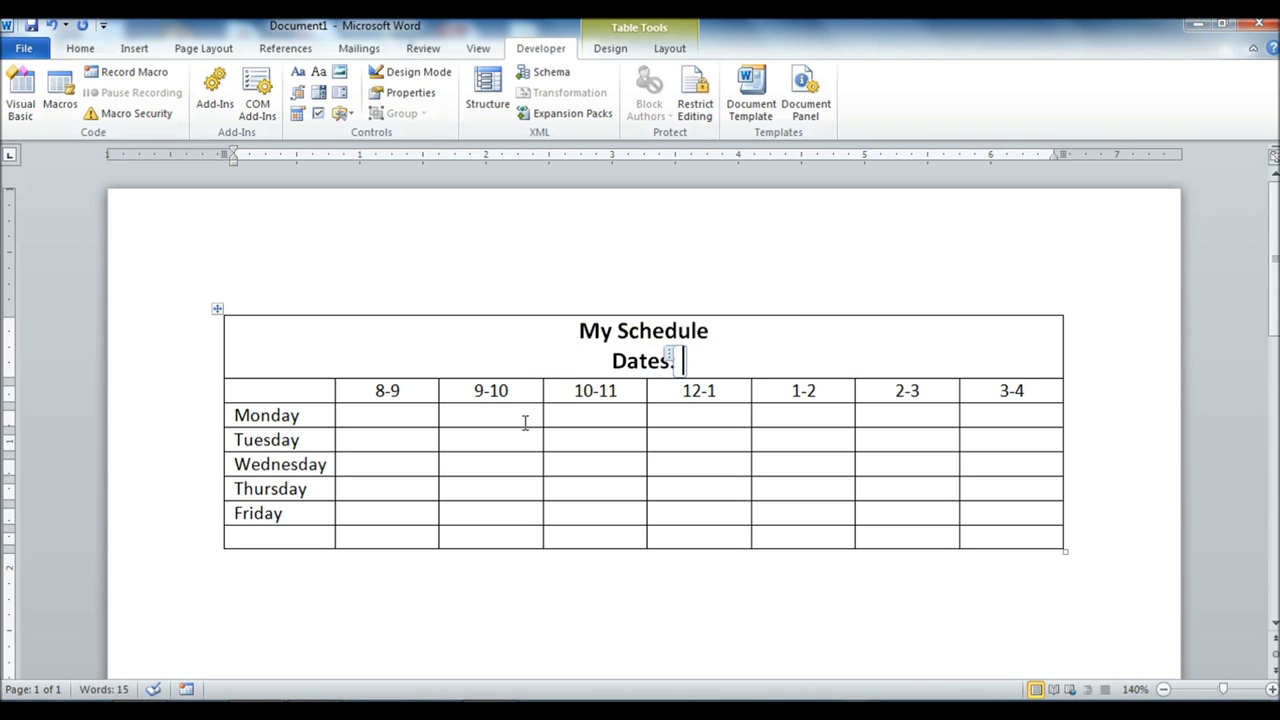
click(497, 443)
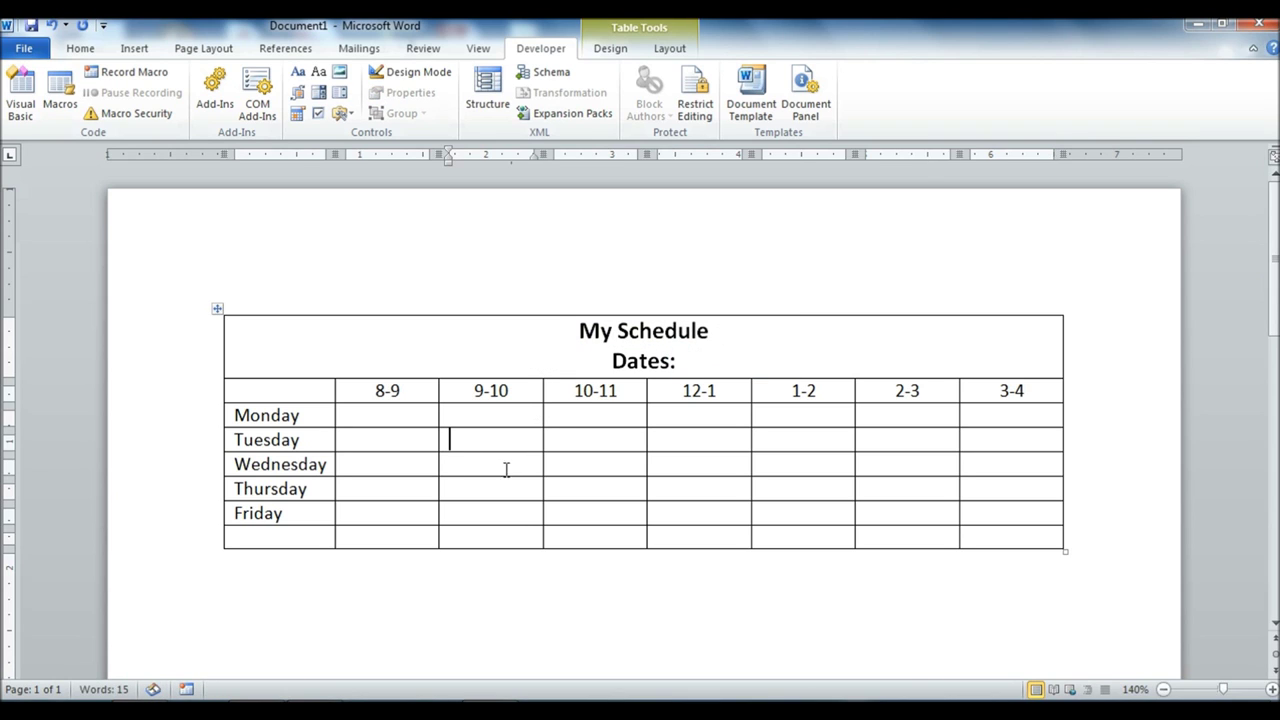
click(686, 358)
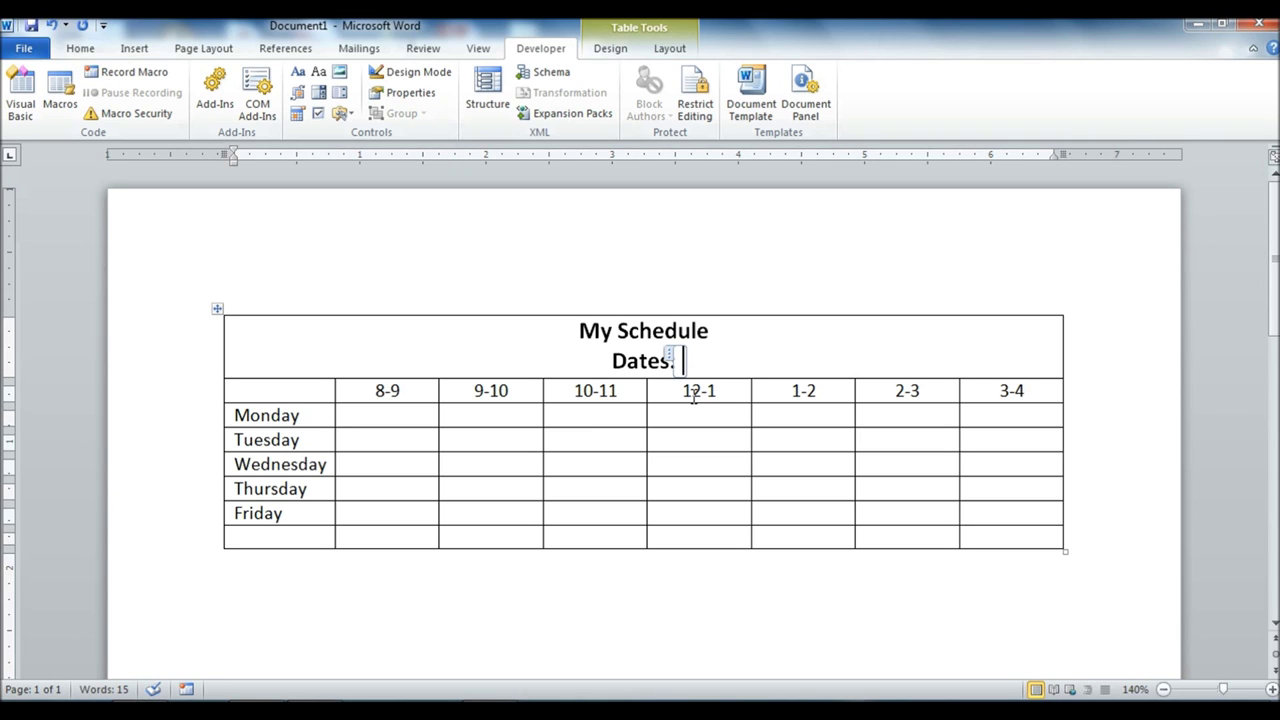
key(ctrl+z)
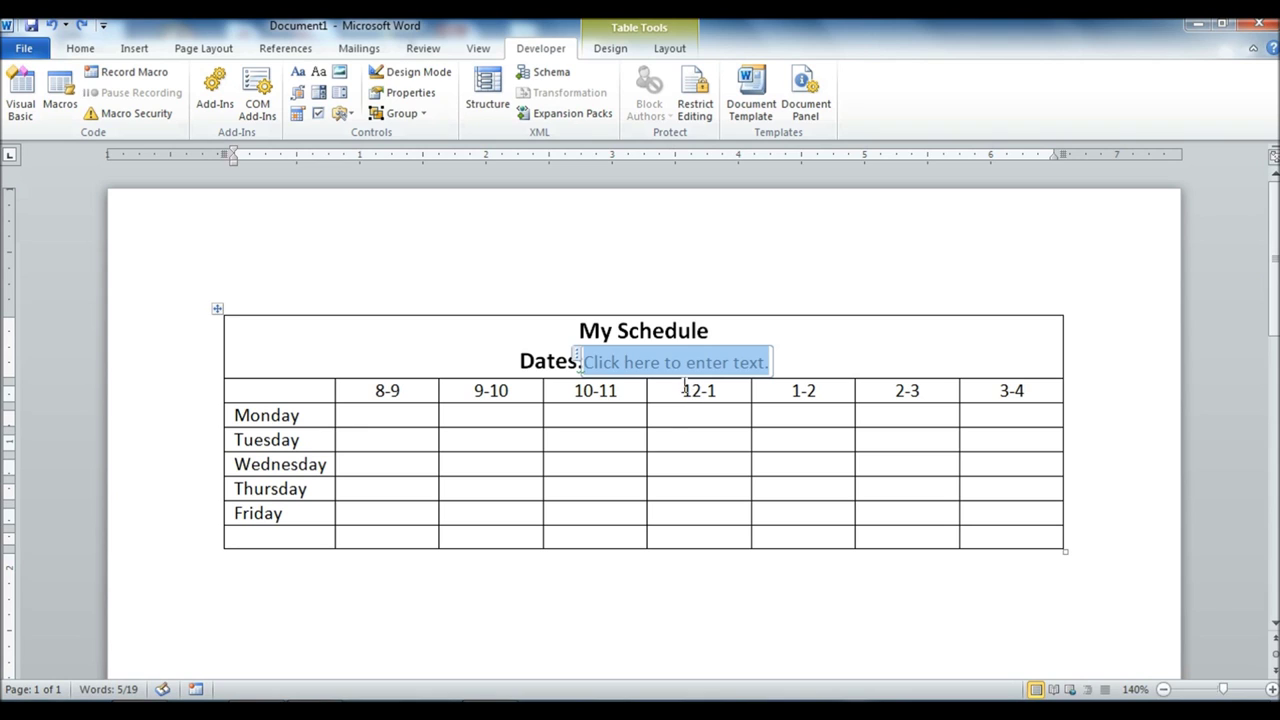
click(650, 462)
click(653, 368)
Enter 'March 3rd - 8th' in the Dates field and add a space after the colon
text(March)
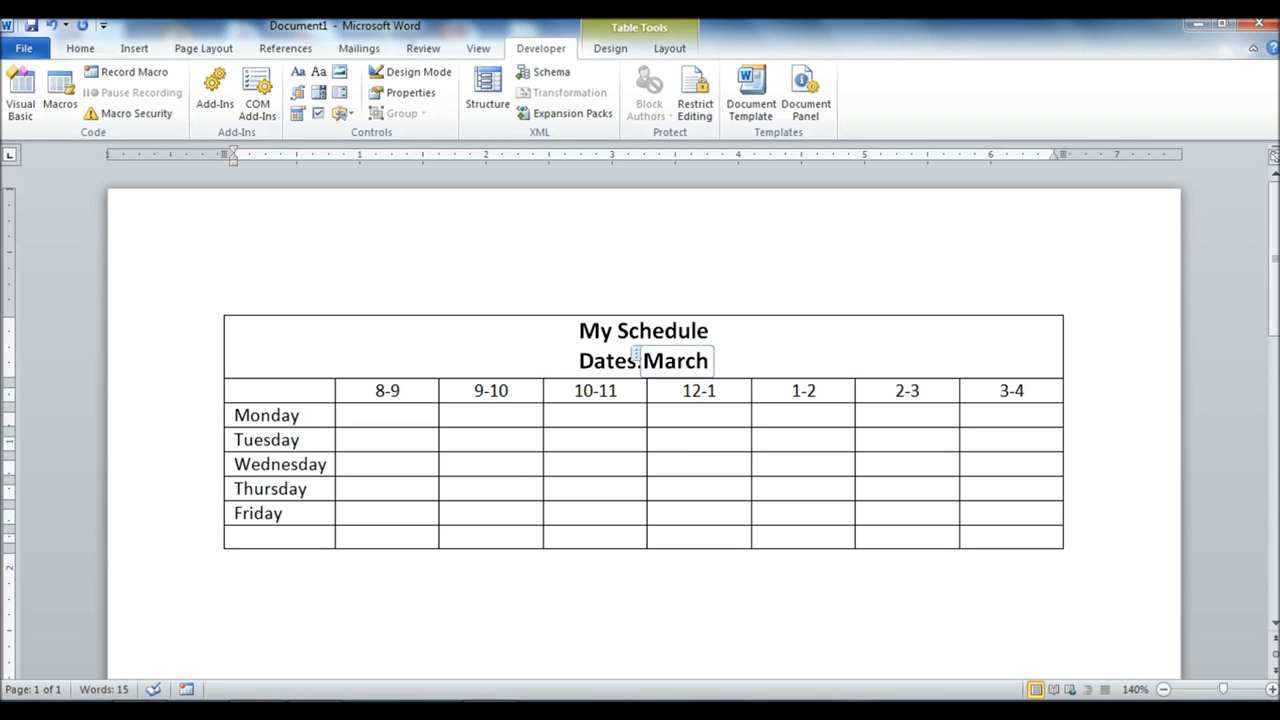
text( 3rd)
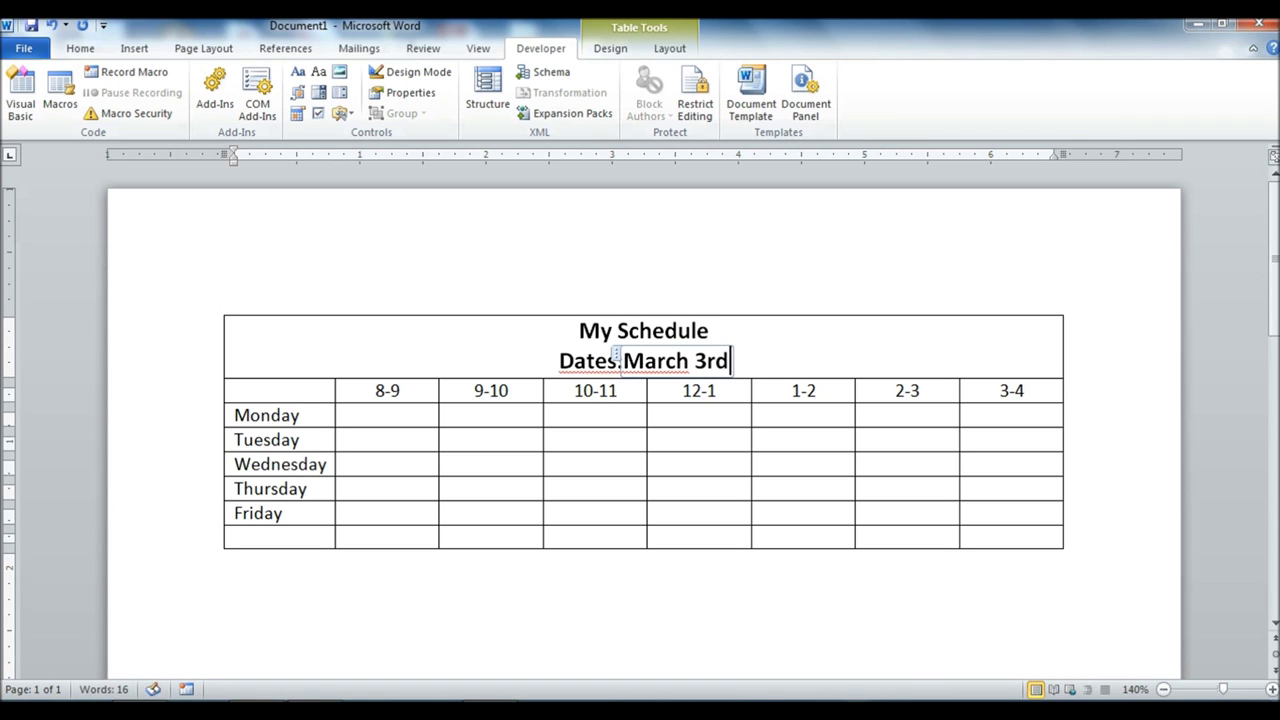
text( - )
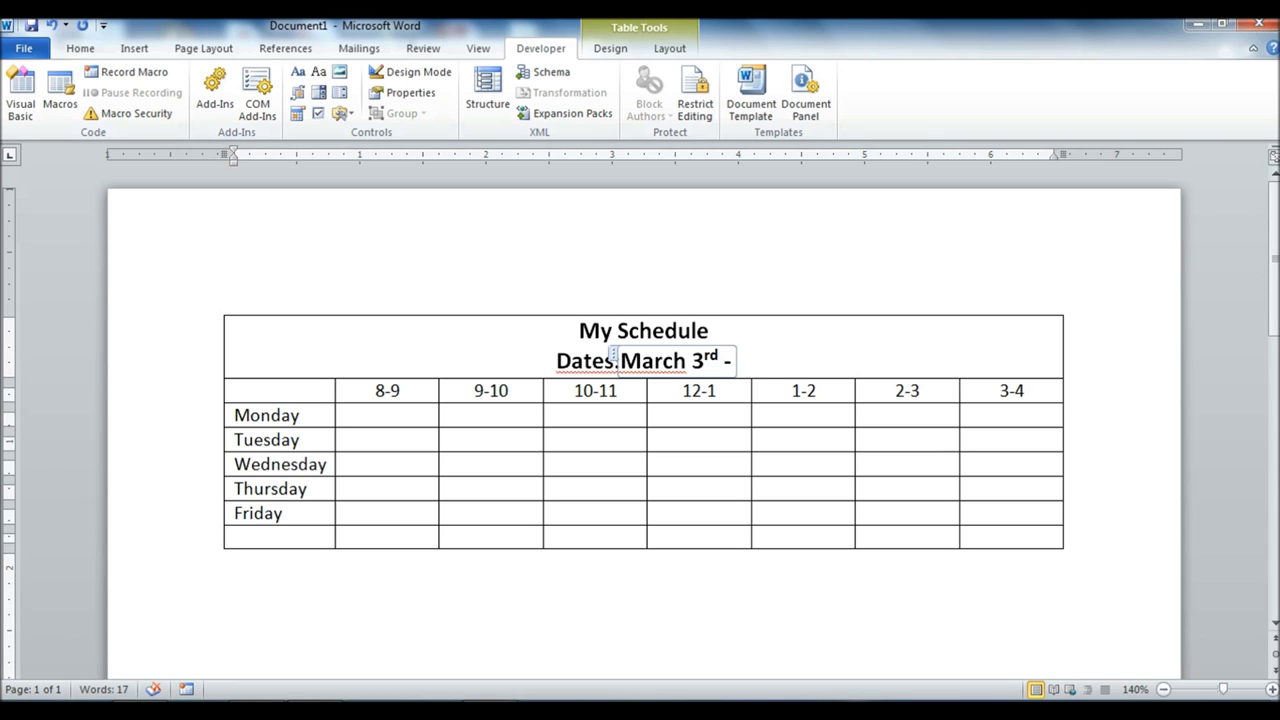
text(8th)
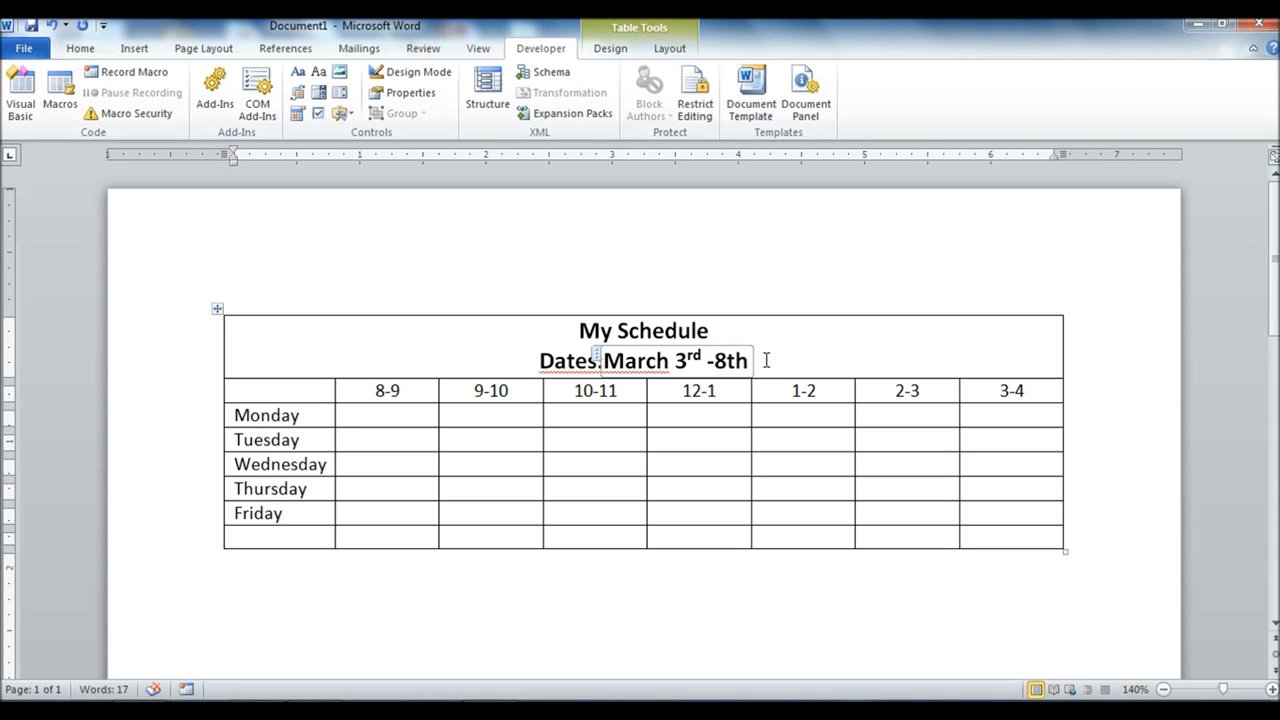
click(715, 470)
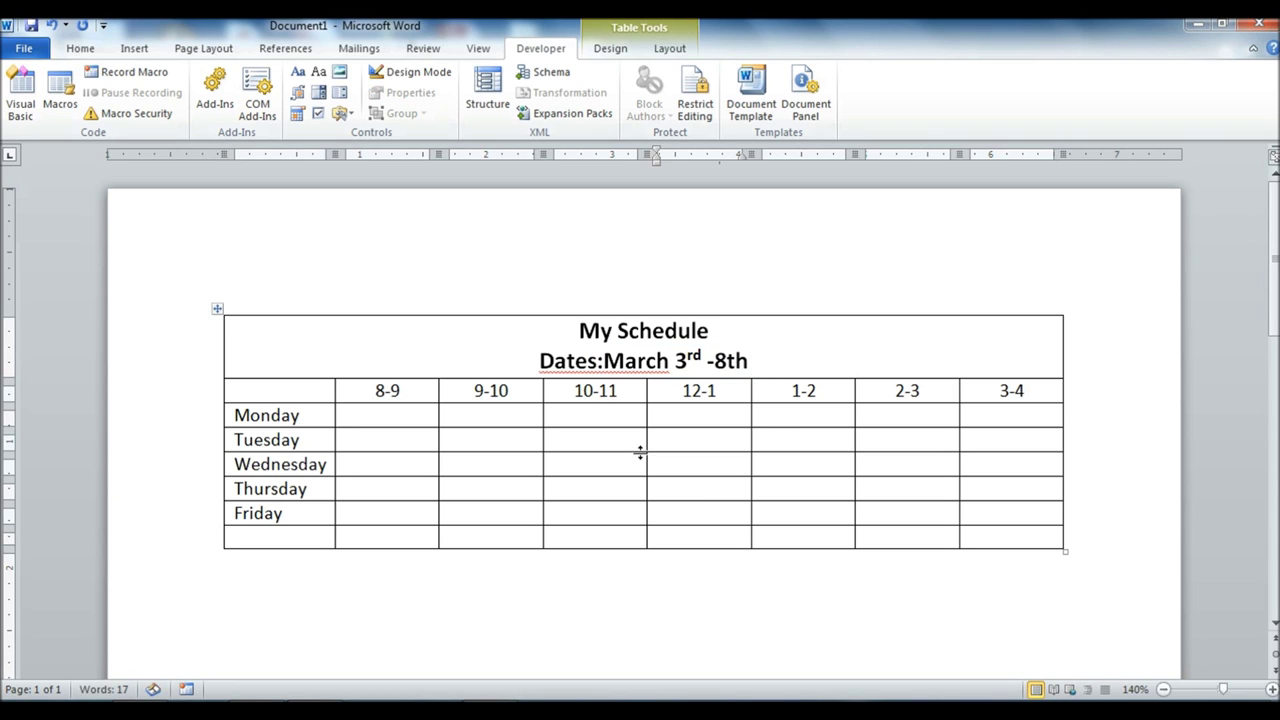
click(603, 358)
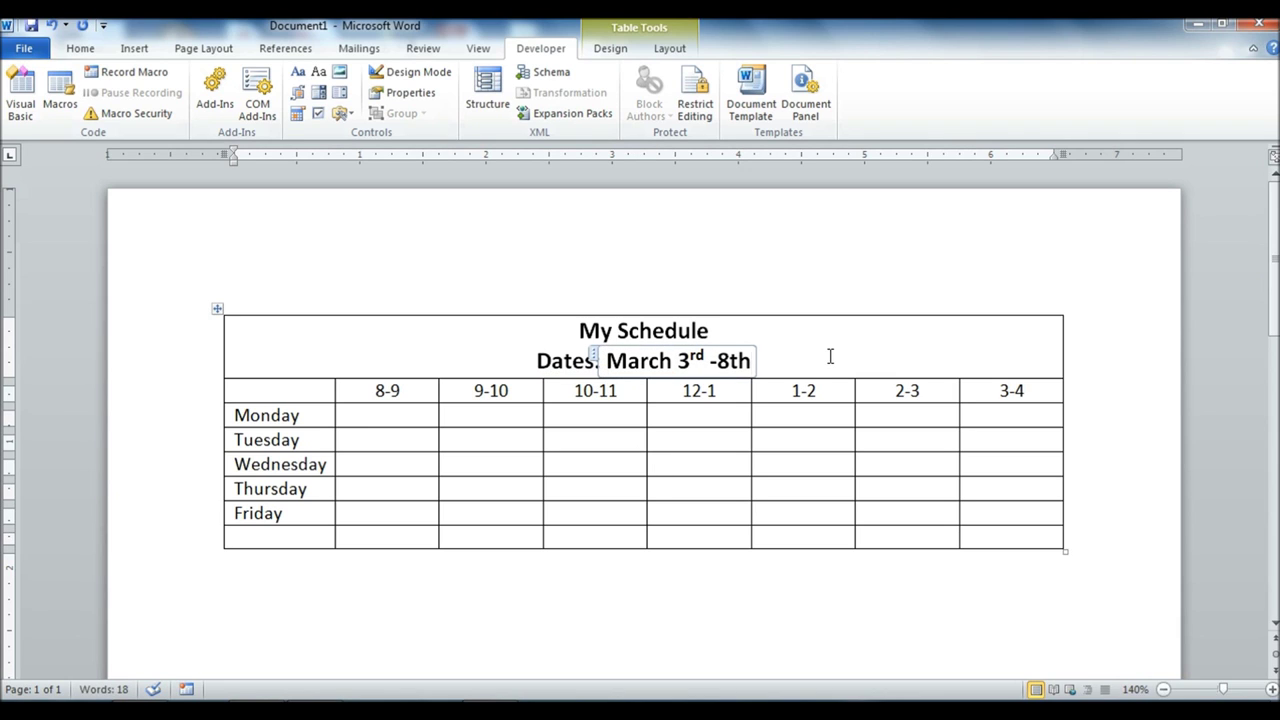
click(1000, 362)
click(771, 460)
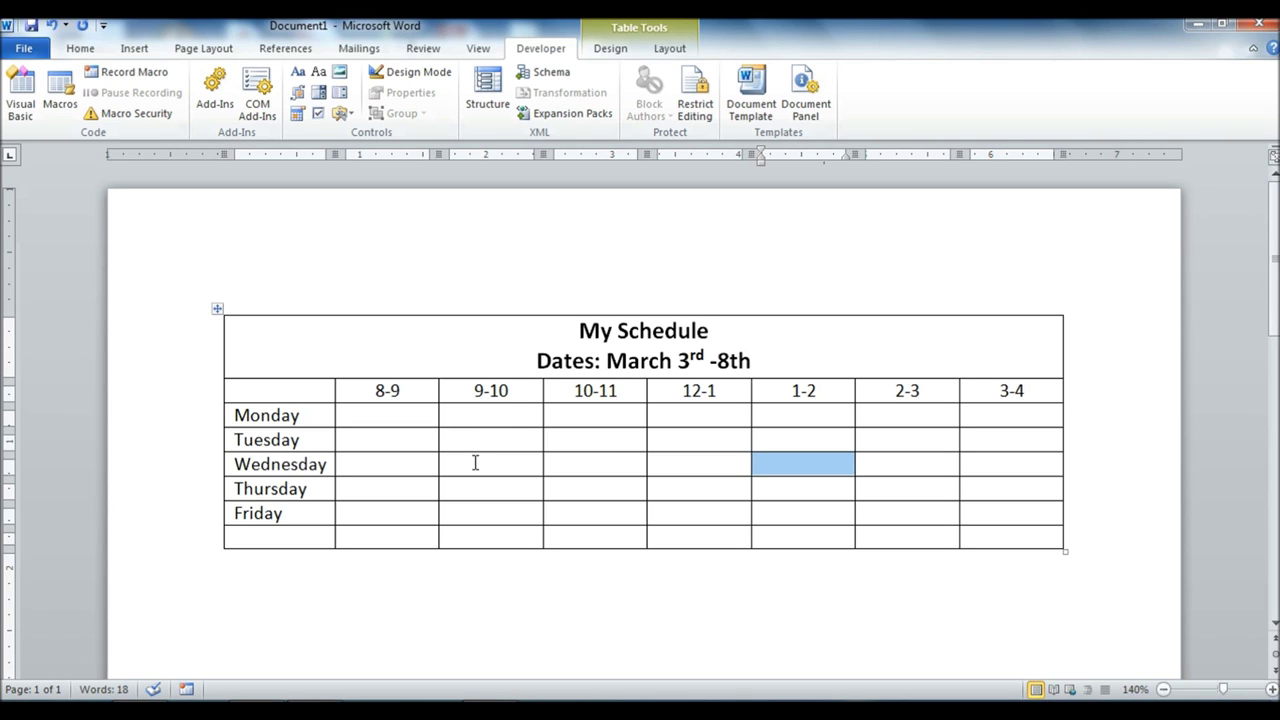
click(658, 361)
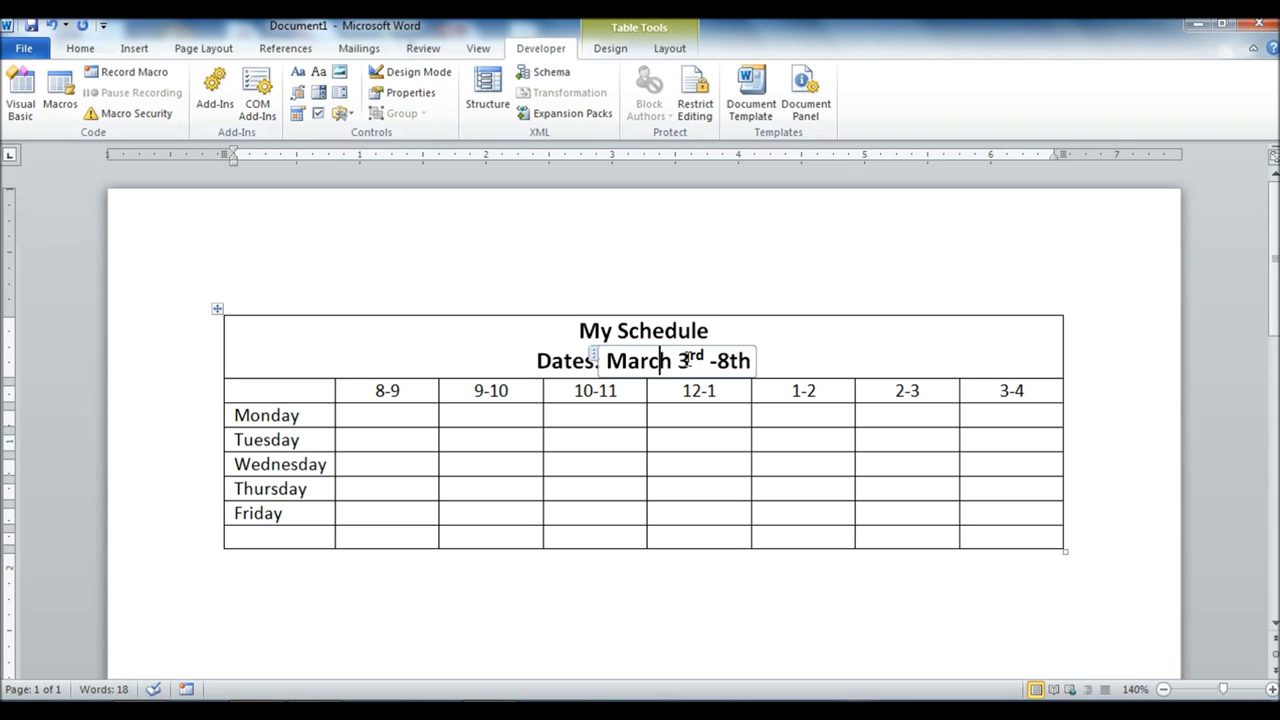
click(629, 463)
click(631, 361)
click(378, 415)
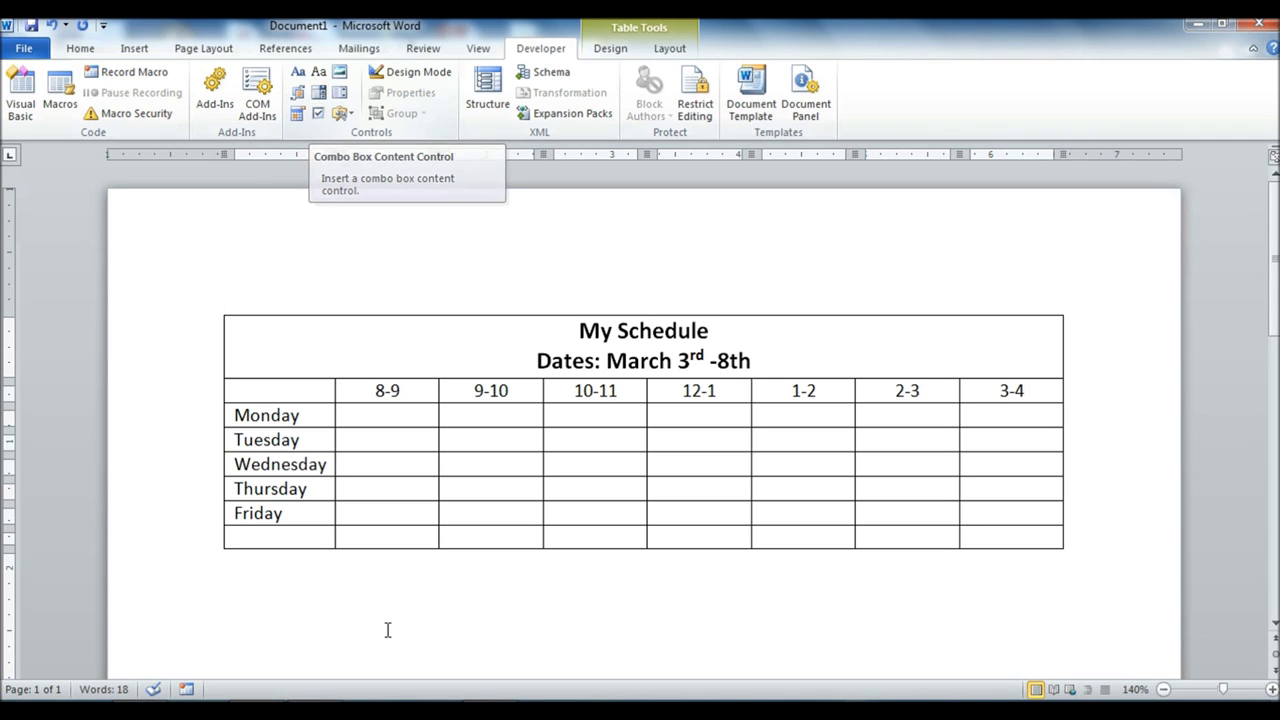
Add a drop-down list control to the Monday 8-9 cell, narrow that column, and open the control's properties
click(320, 95)
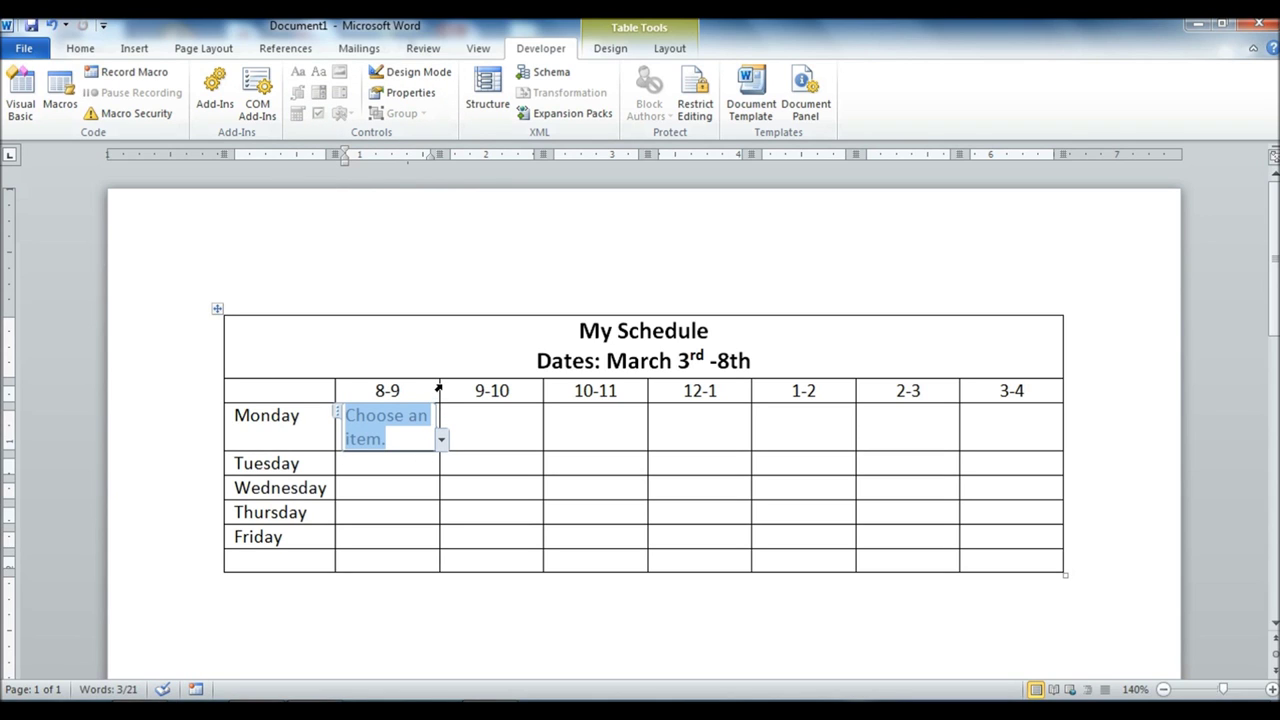
drag(440, 380, 459, 378)
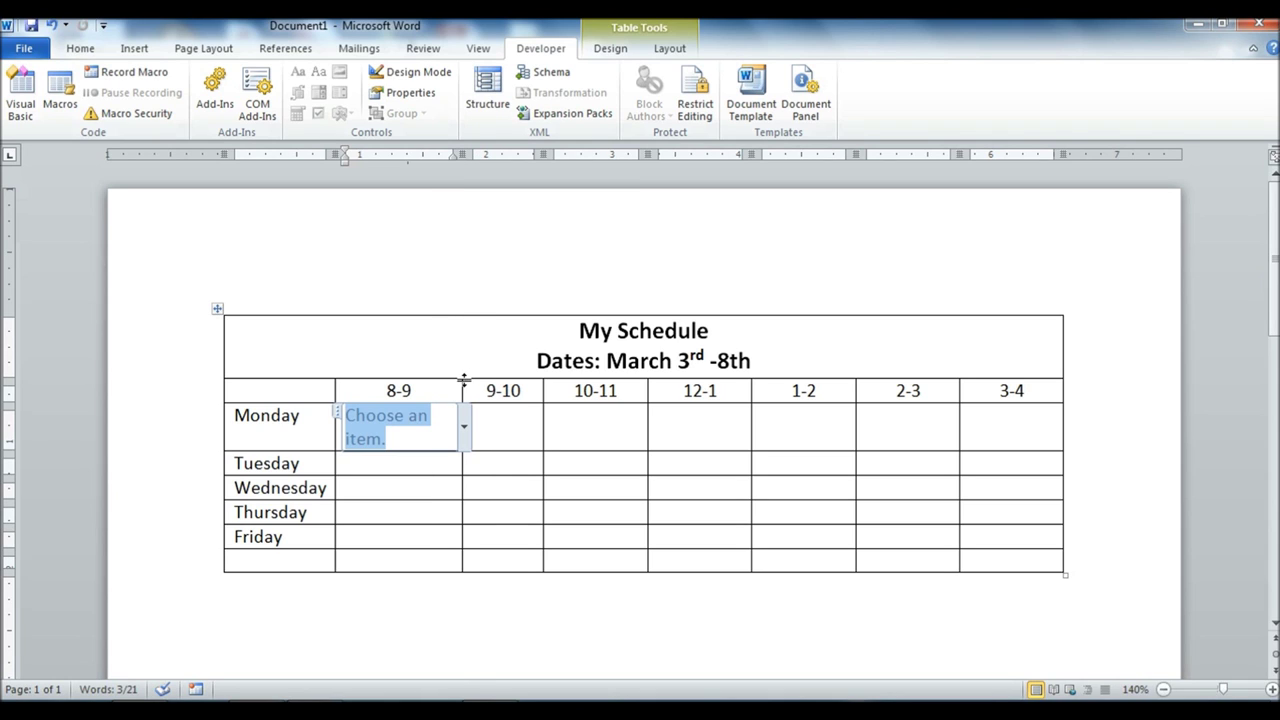
drag(460, 390, 429, 390)
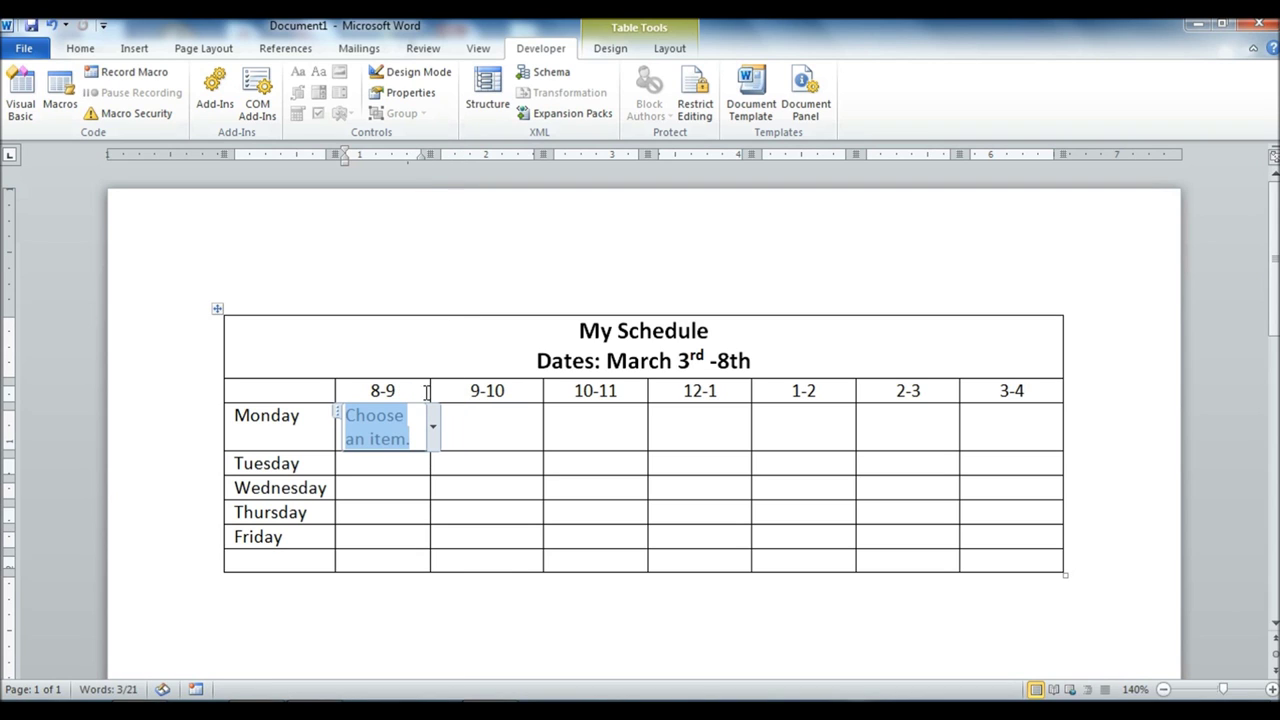
click(416, 95)
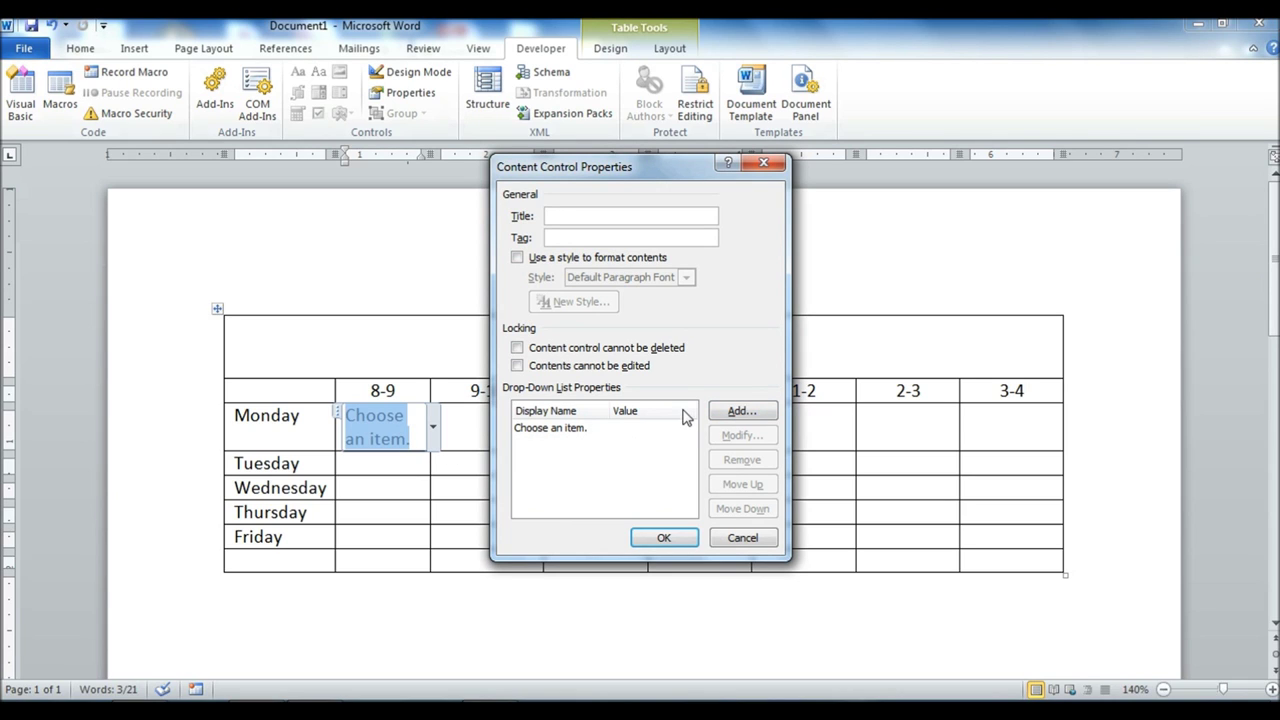
Add Study, Exercise and Eat as choices in the drop-down's list
click(743, 413)
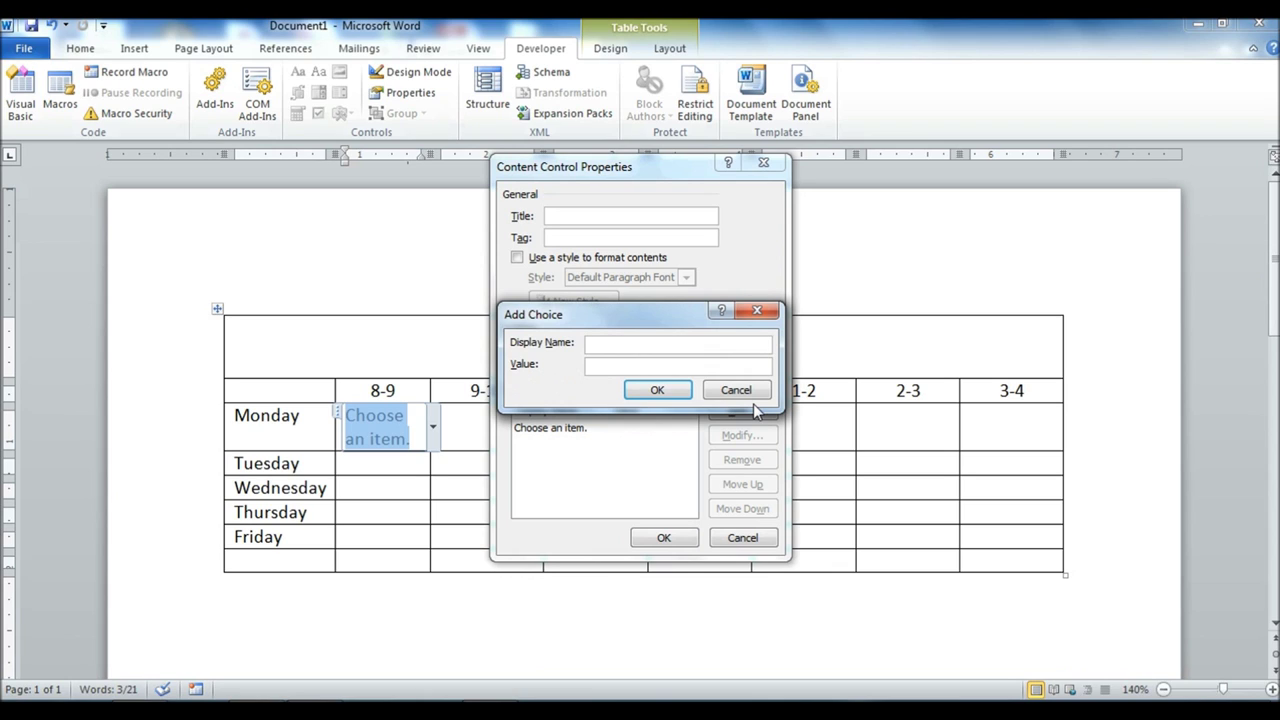
text(Stud)
click(669, 393)
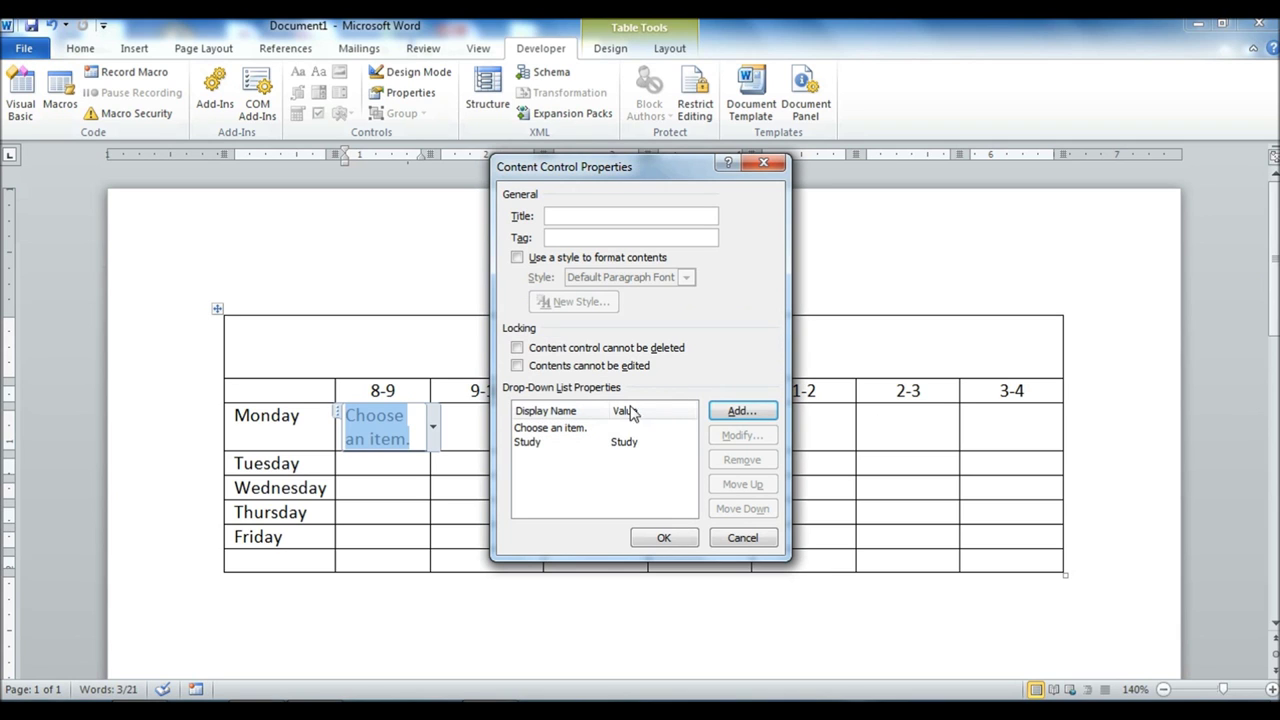
click(748, 418)
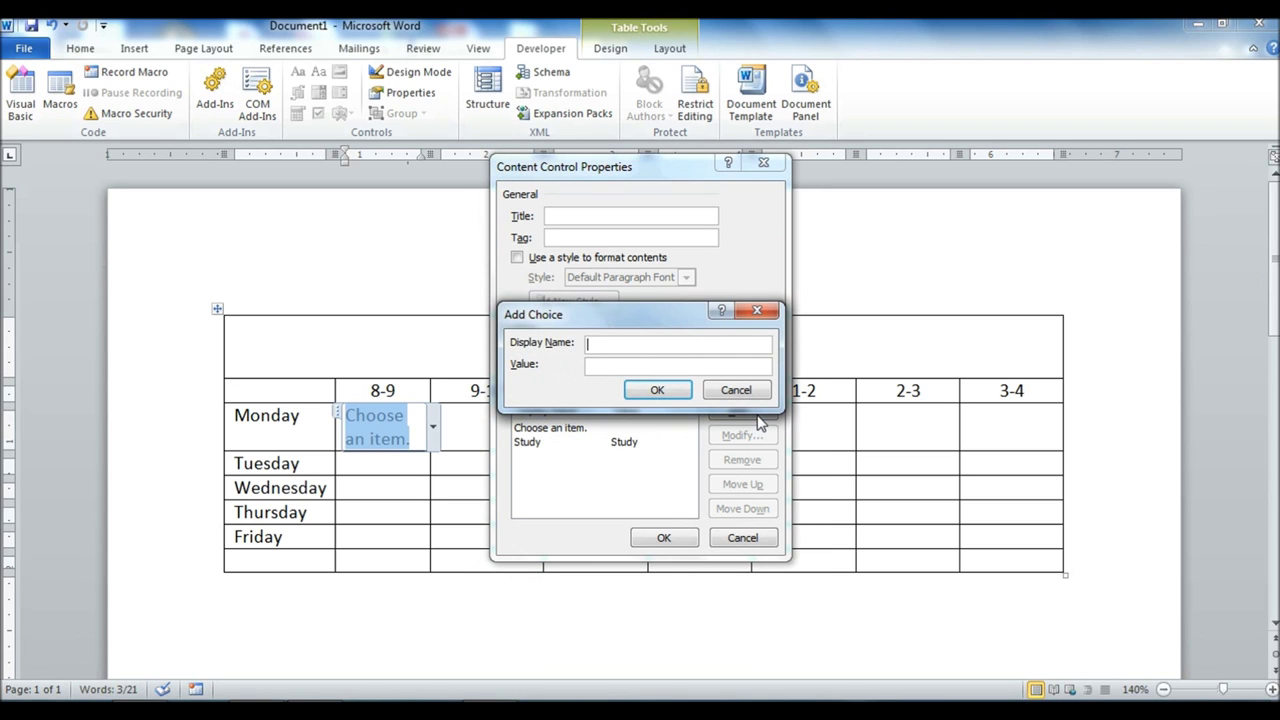
text(Exercise)
click(660, 391)
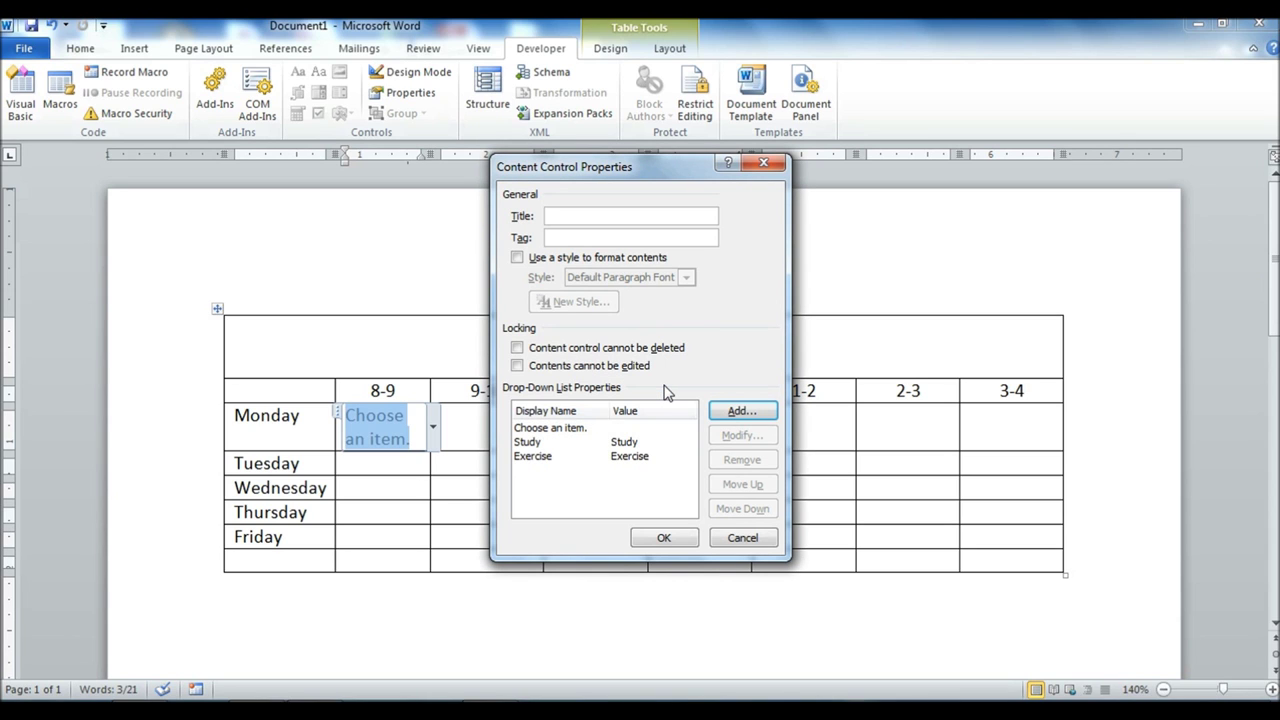
click(765, 410)
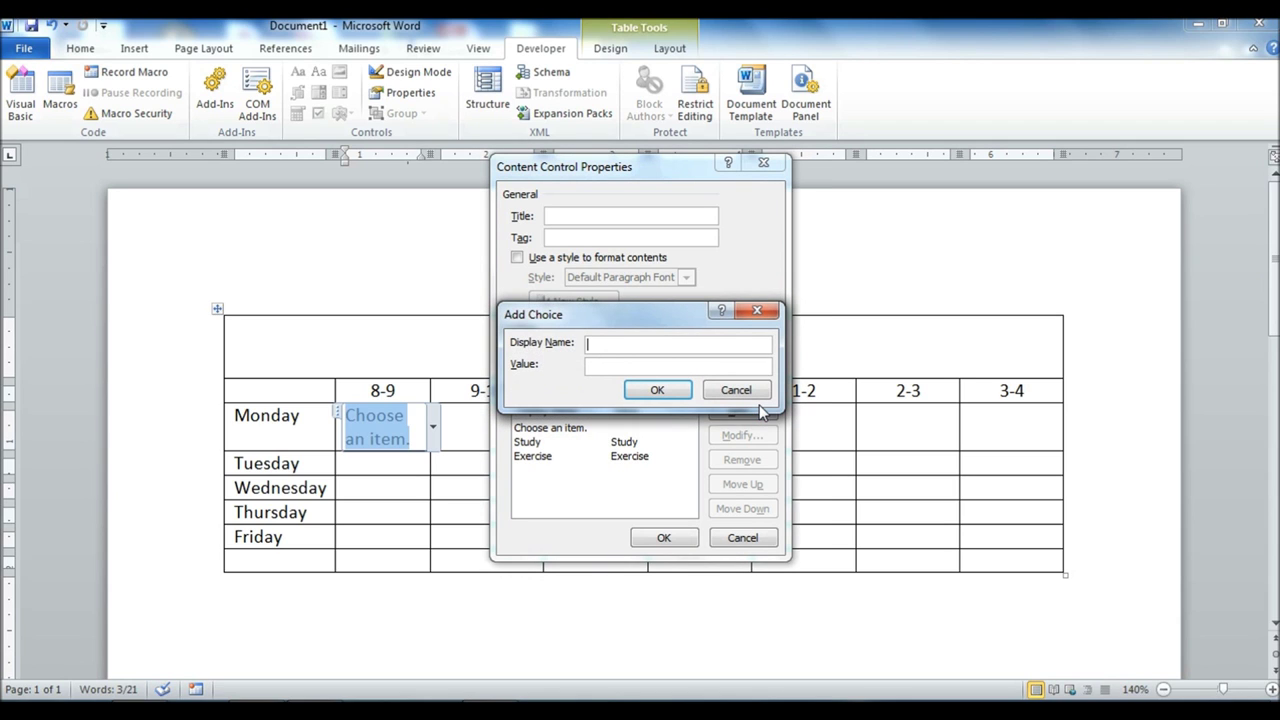
text(East)
key(BackSpace)
key(BackSpace)
text(t)
click(655, 391)
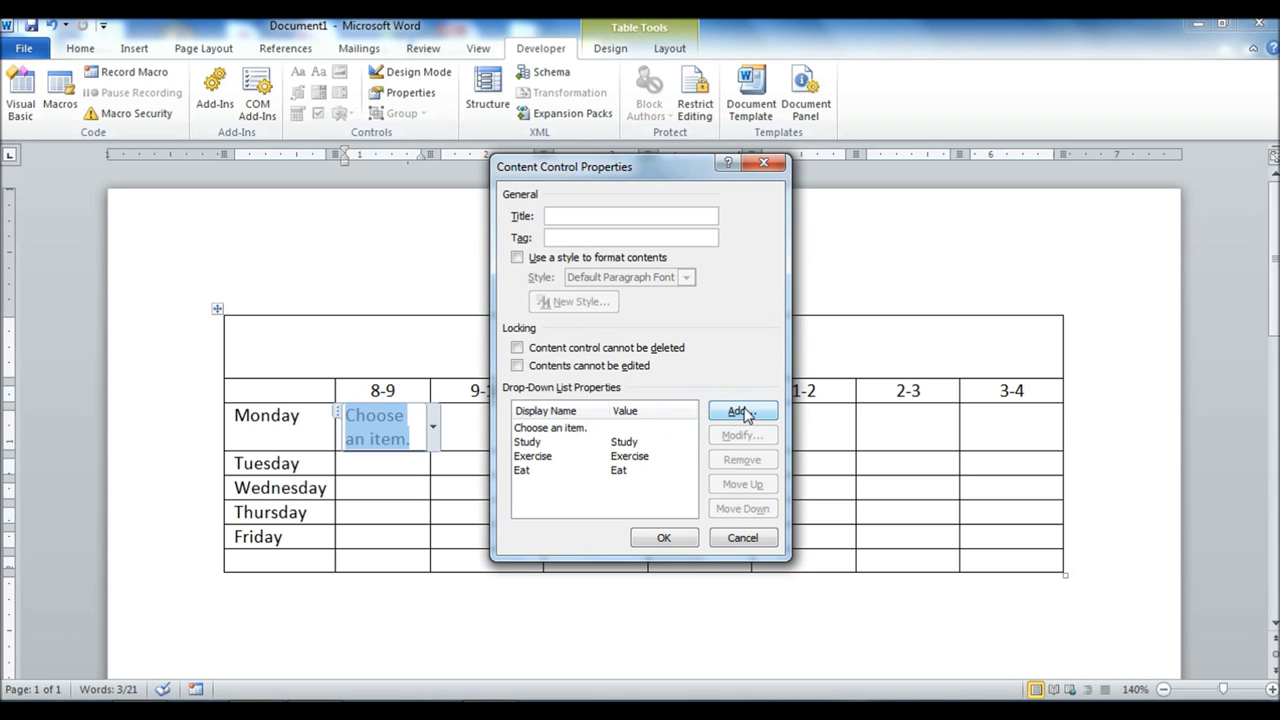
Add Read and Play as further choices and apply the list settings
click(742, 412)
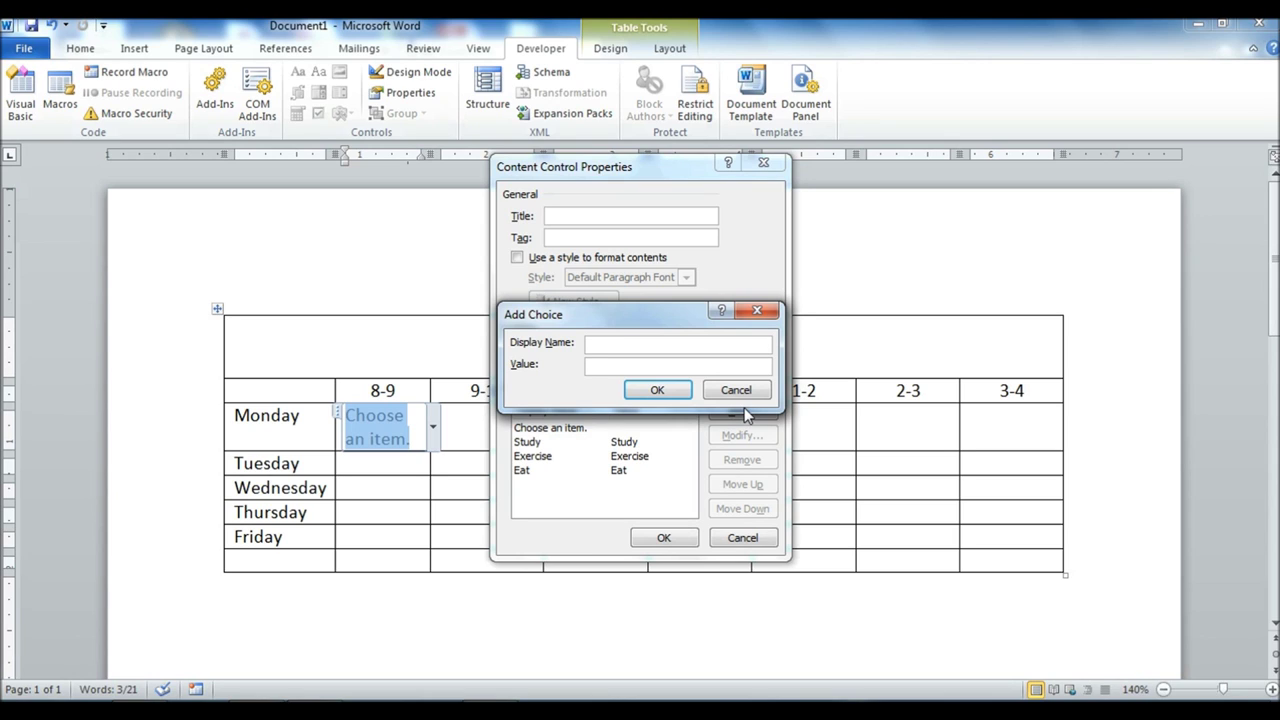
text(Read)
click(657, 390)
text(Play)
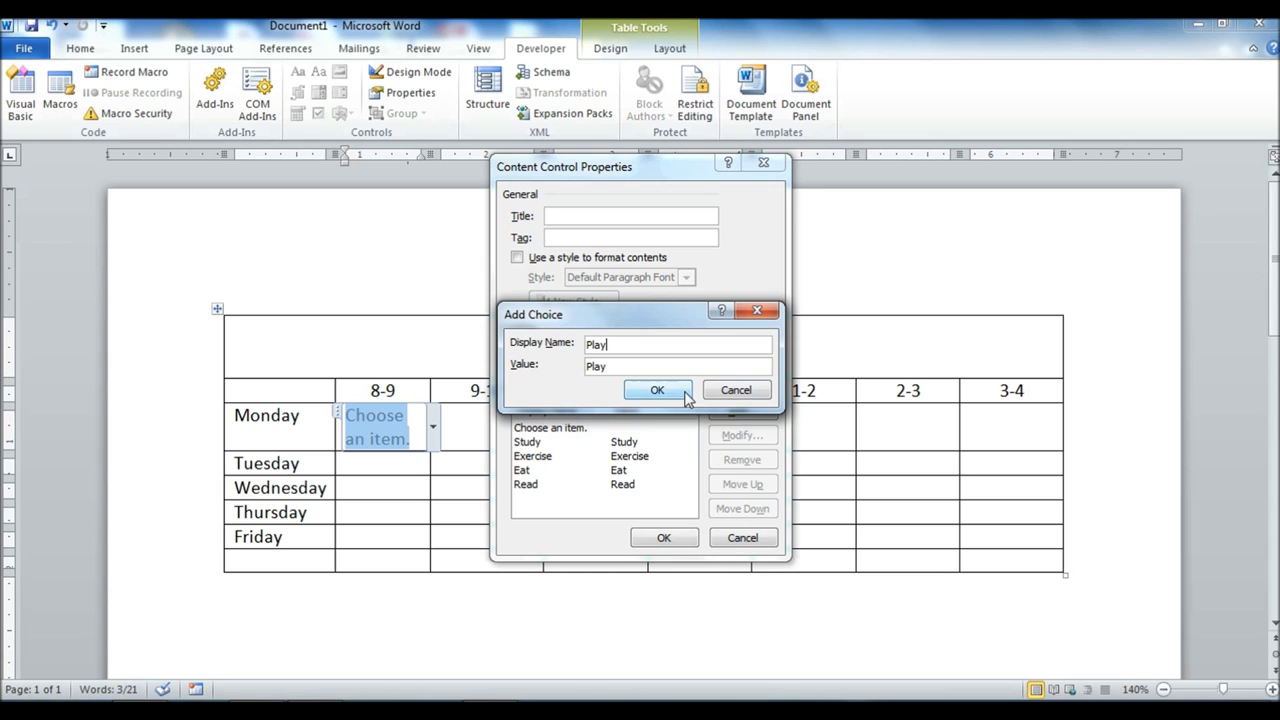
click(630, 393)
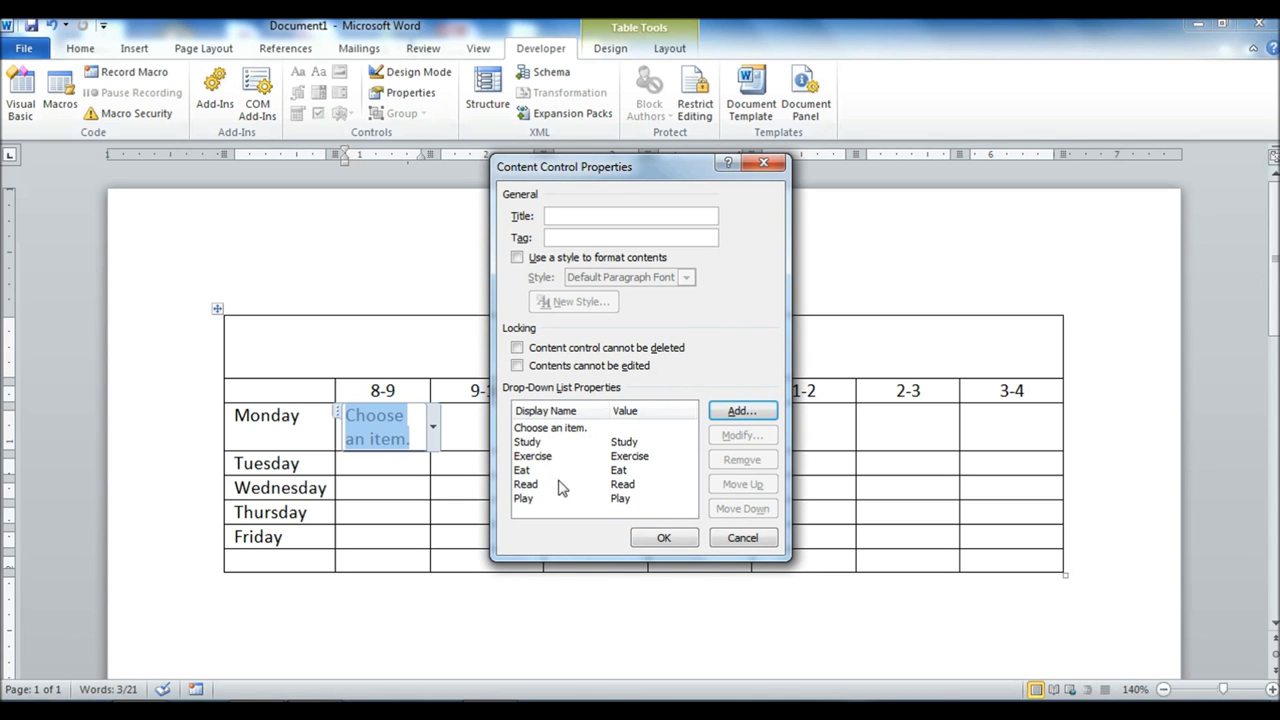
click(665, 540)
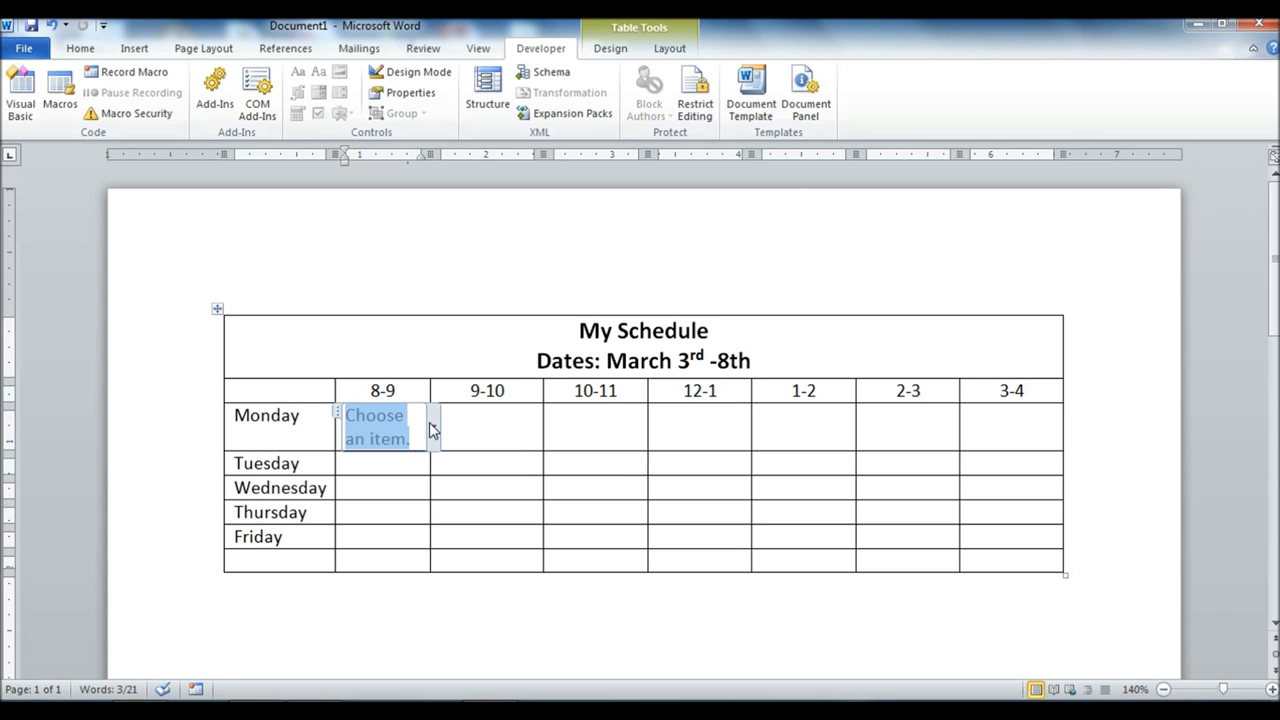
Pick Eat in the Monday 8-9 drop-down, then select the whole Eat control
click(435, 428)
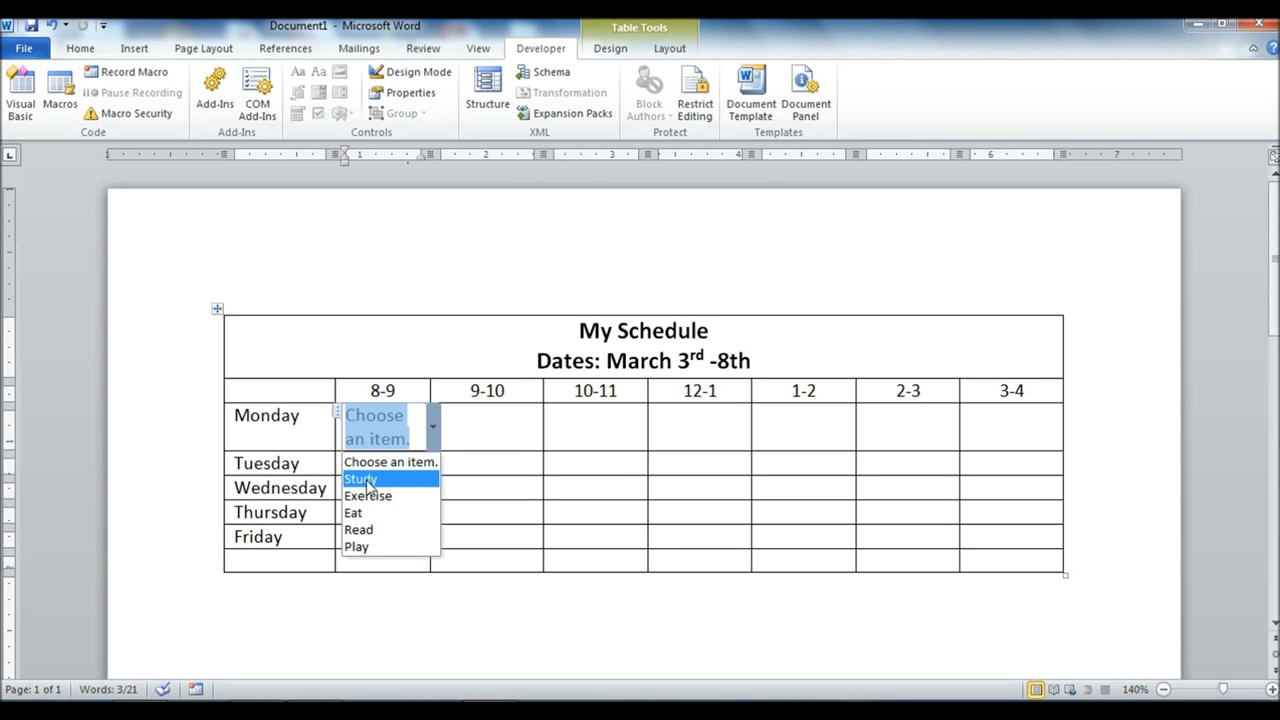
click(355, 512)
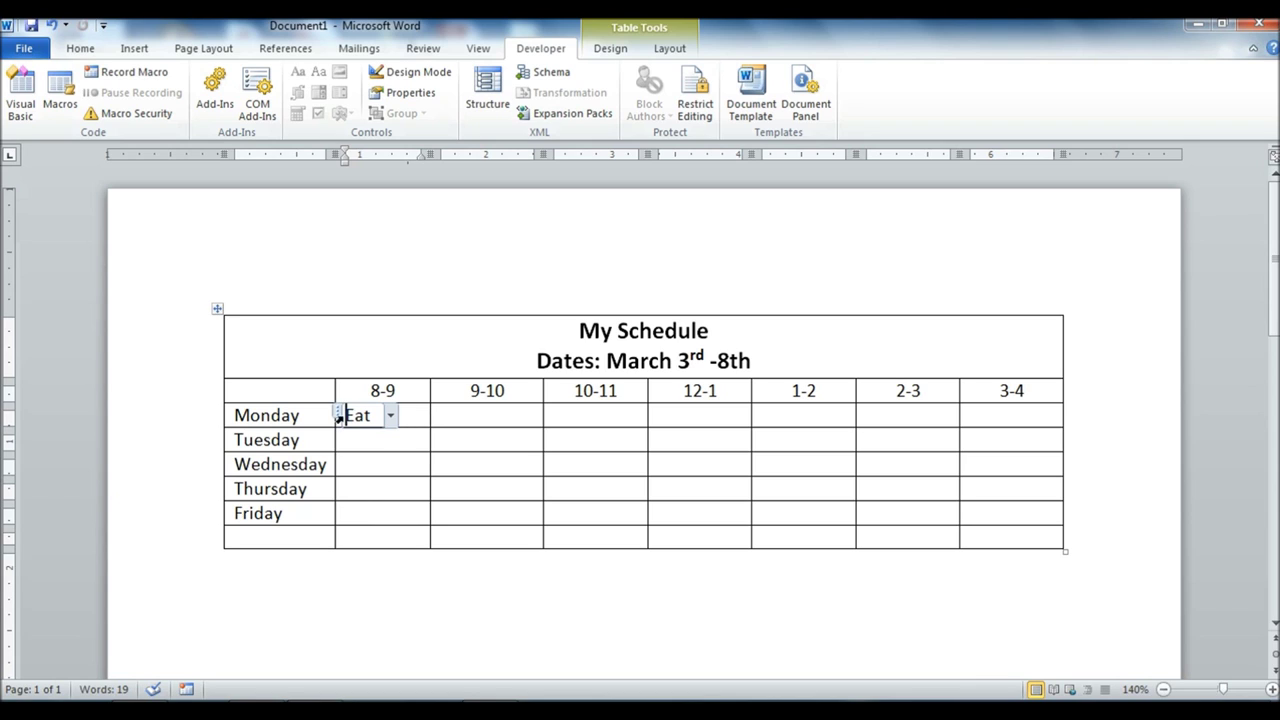
click(444, 414)
click(575, 415)
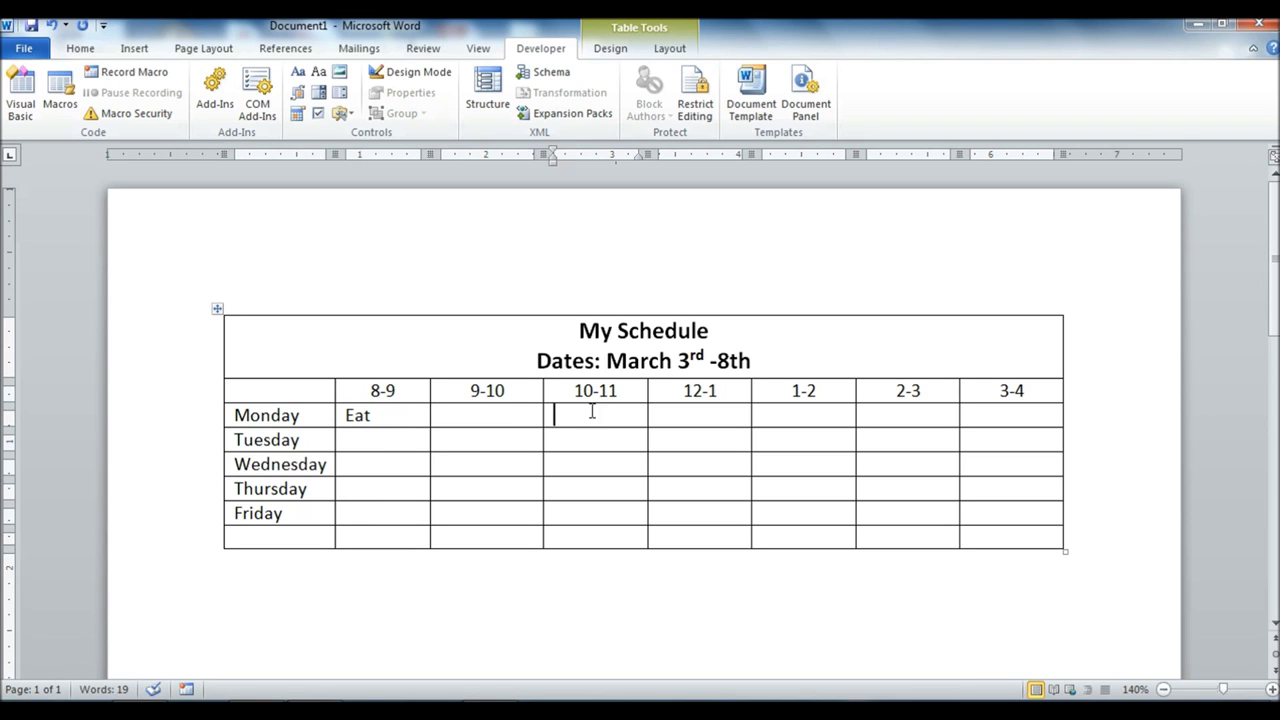
click(701, 414)
click(810, 413)
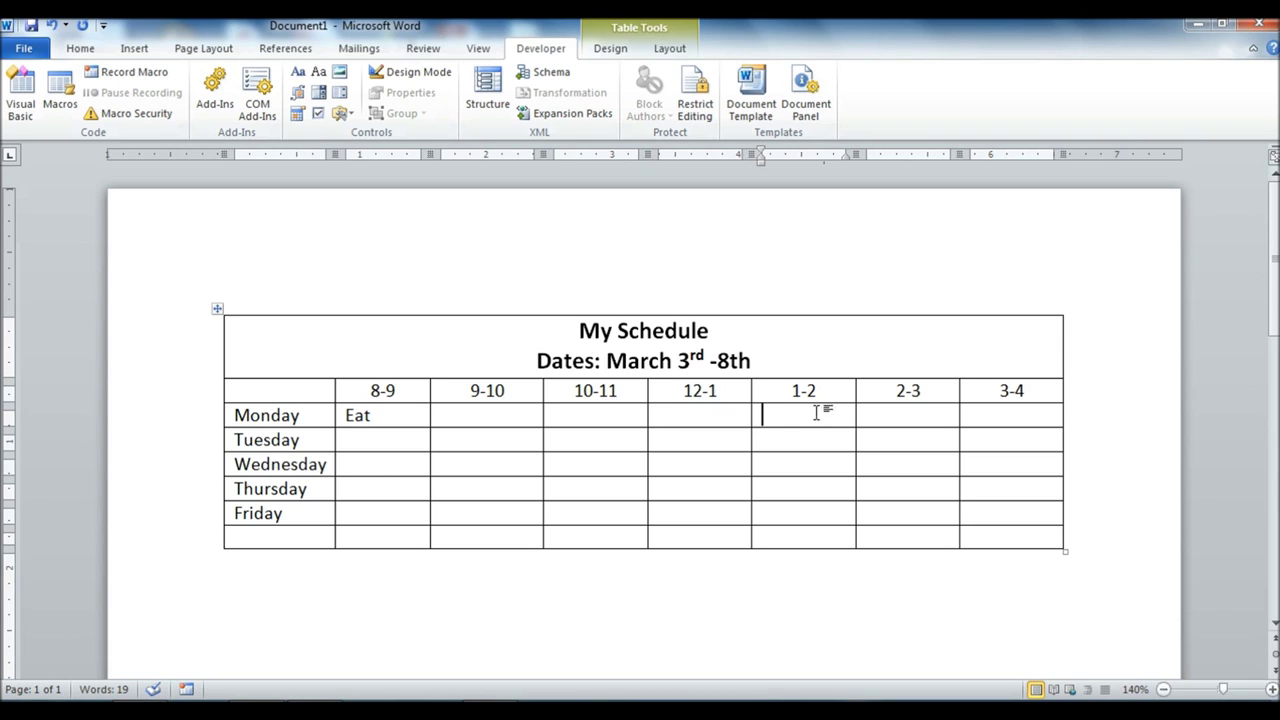
click(358, 415)
click(337, 416)
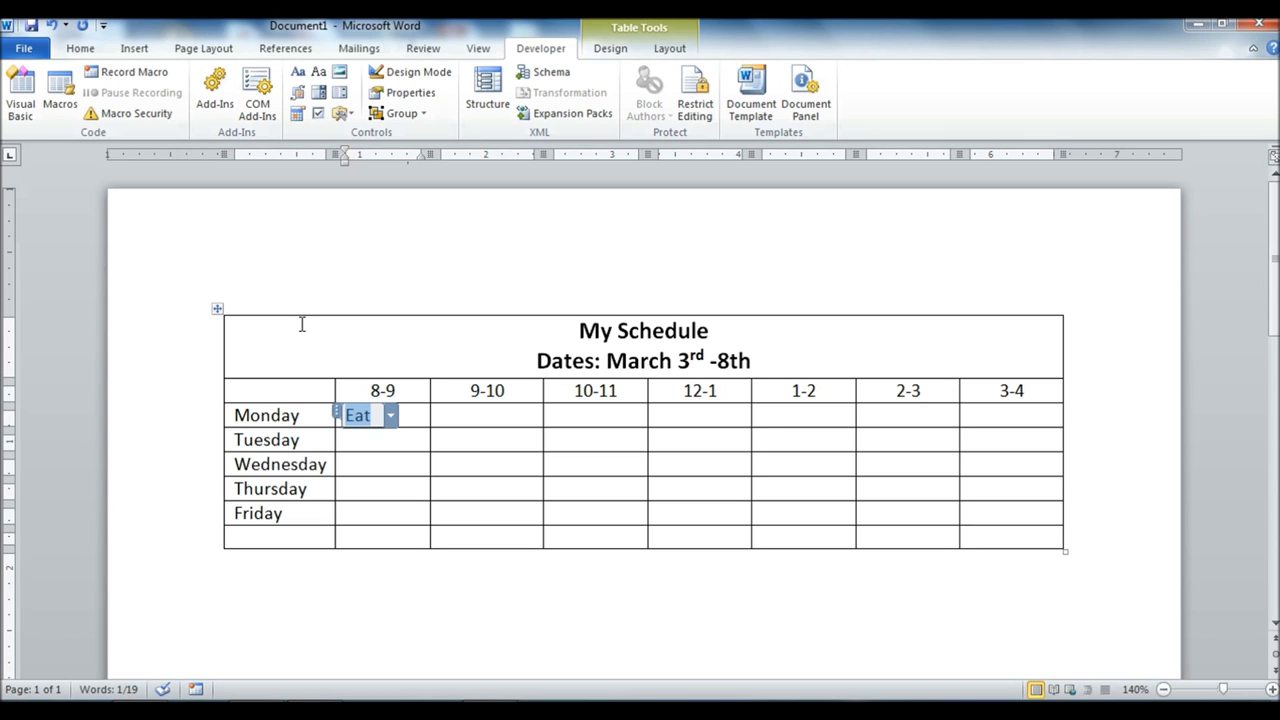
Copy the Eat picker into Monday 9-10 and change it to Study
click(84, 52)
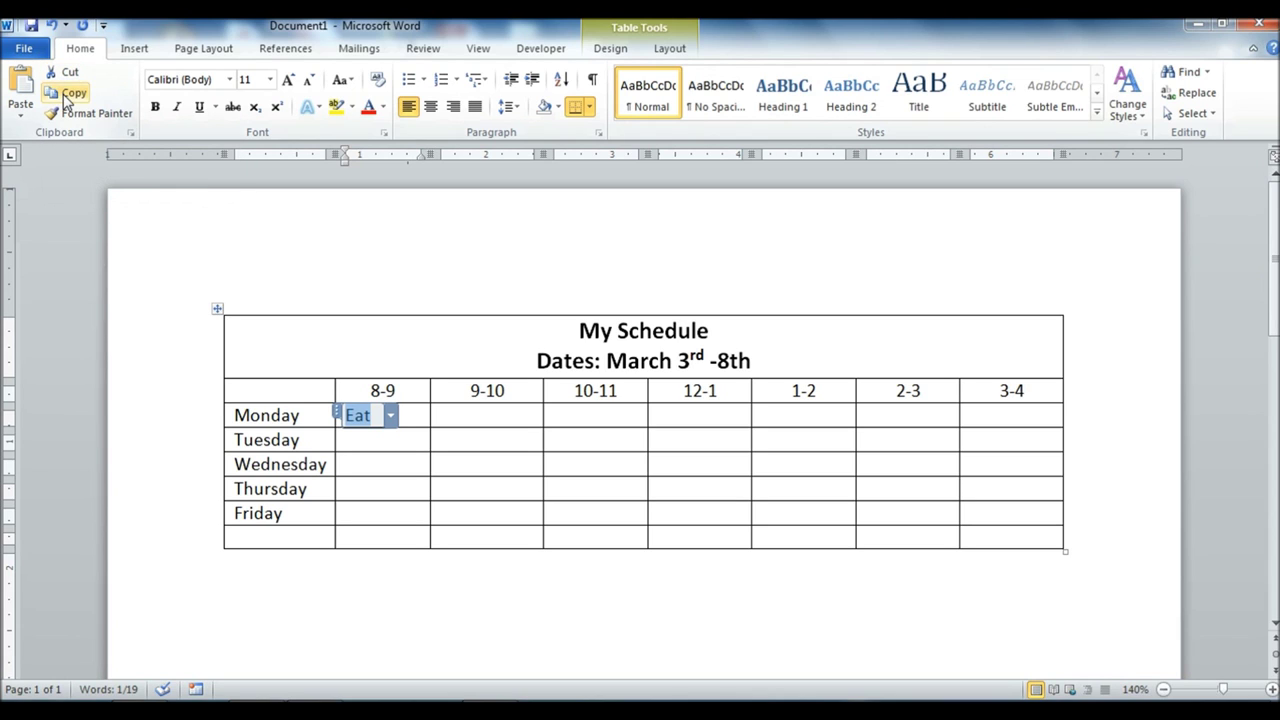
click(63, 94)
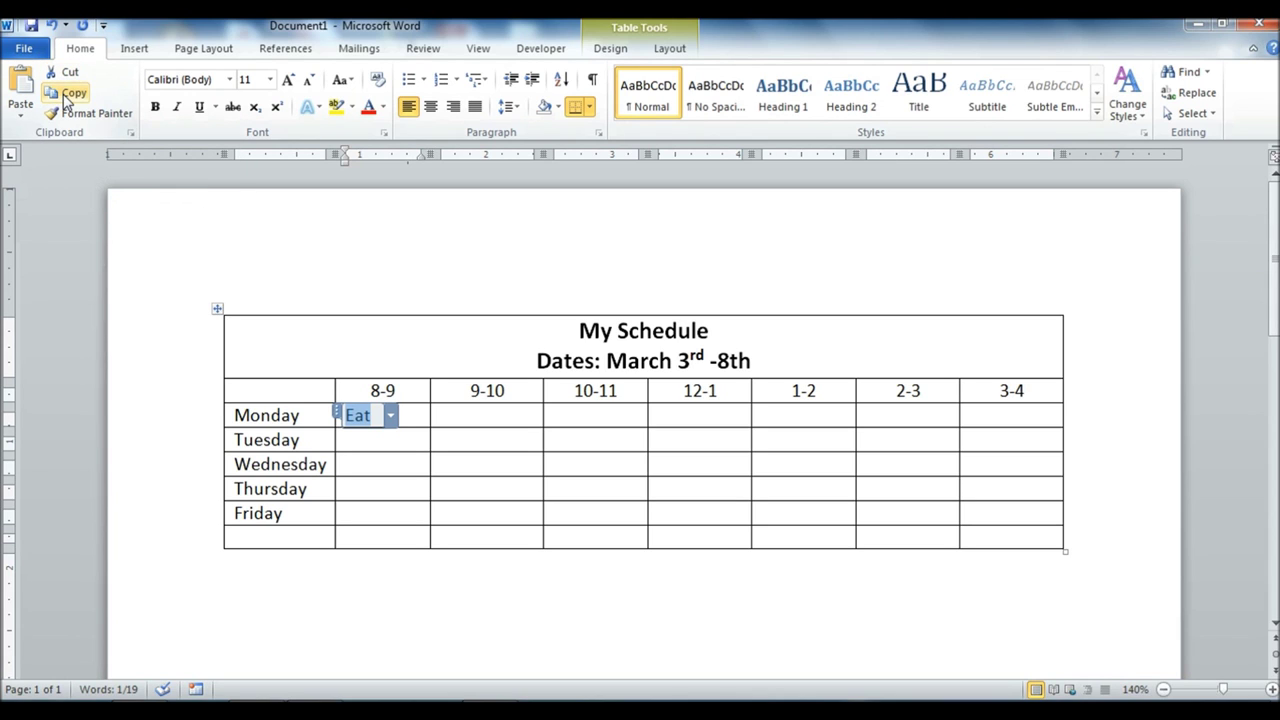
click(453, 419)
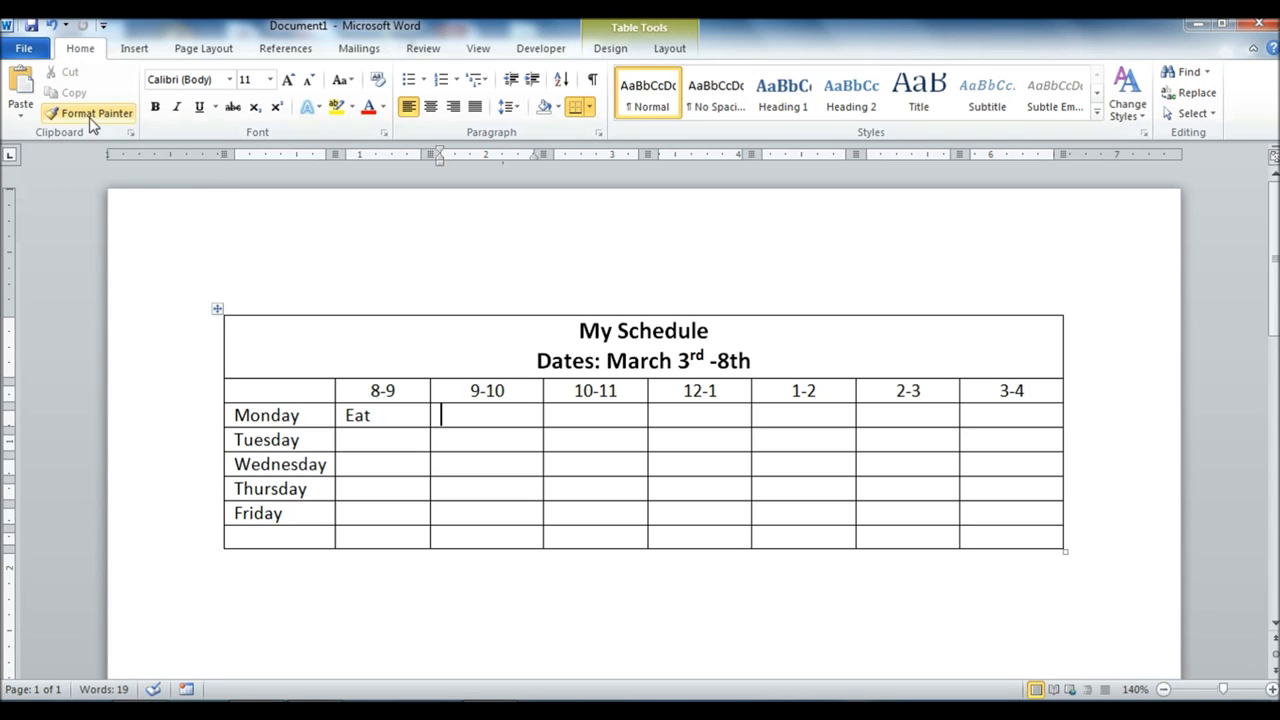
click(22, 84)
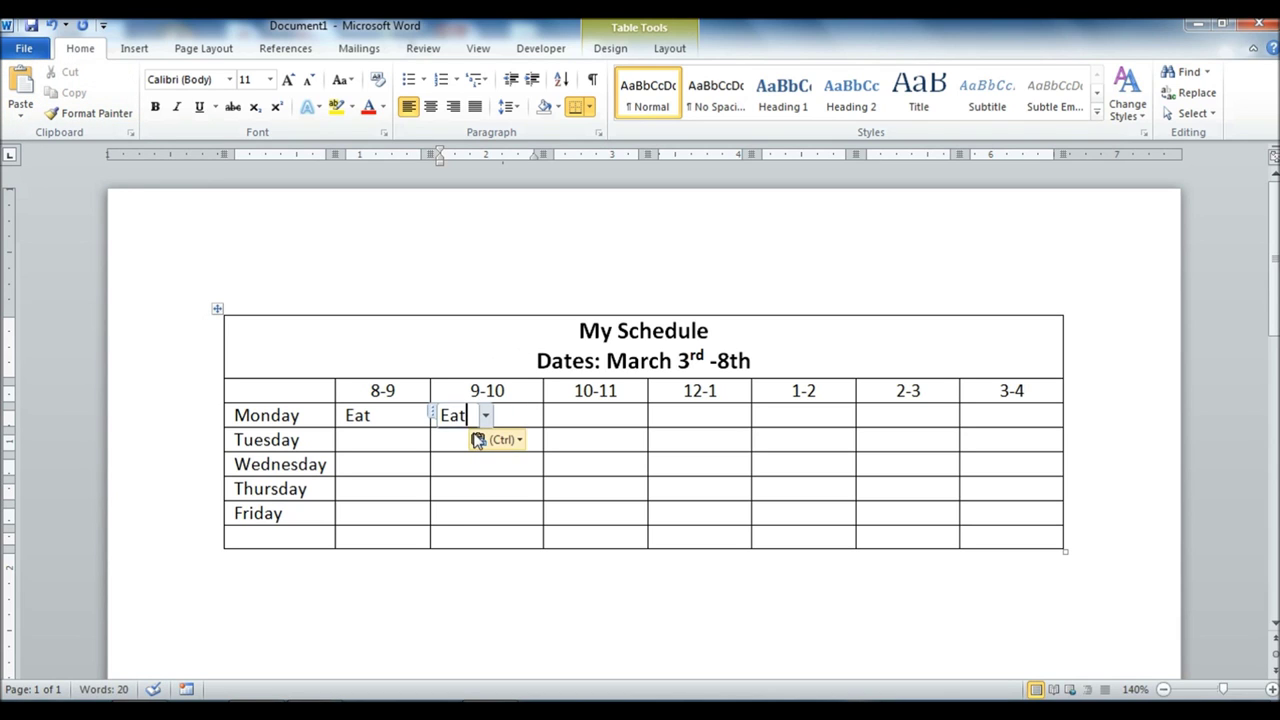
click(485, 415)
click(456, 455)
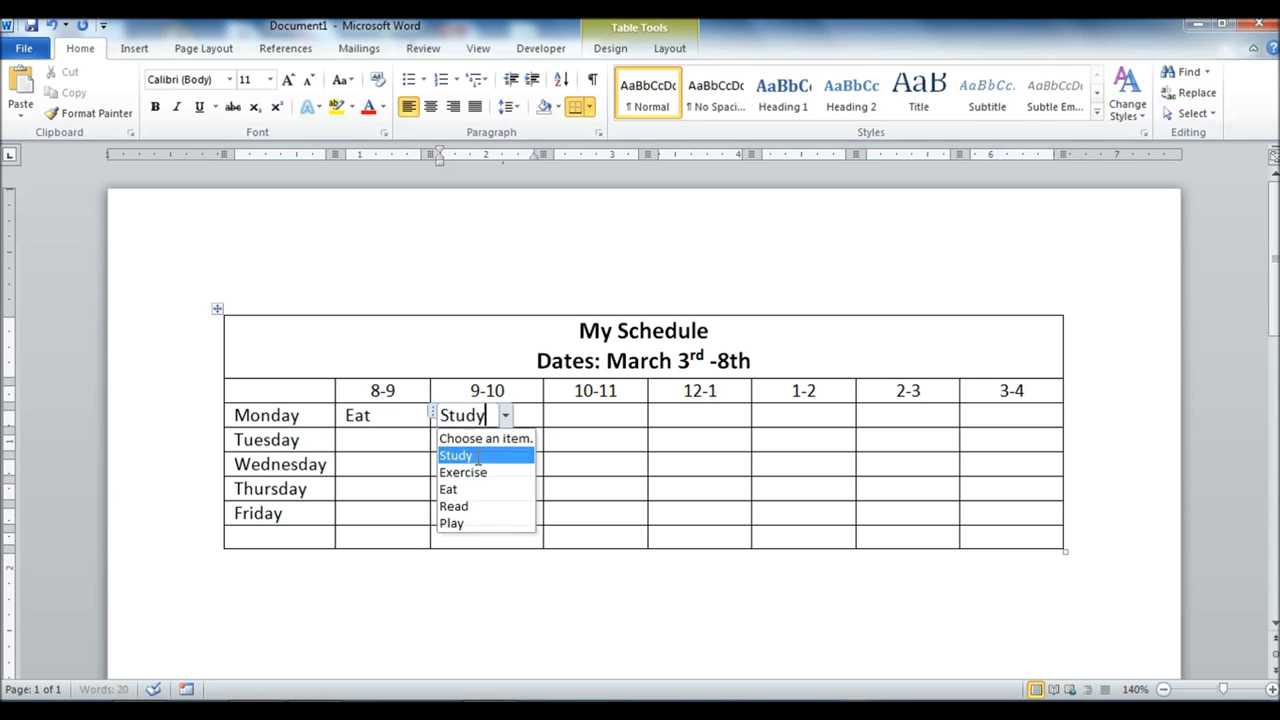
click(599, 444)
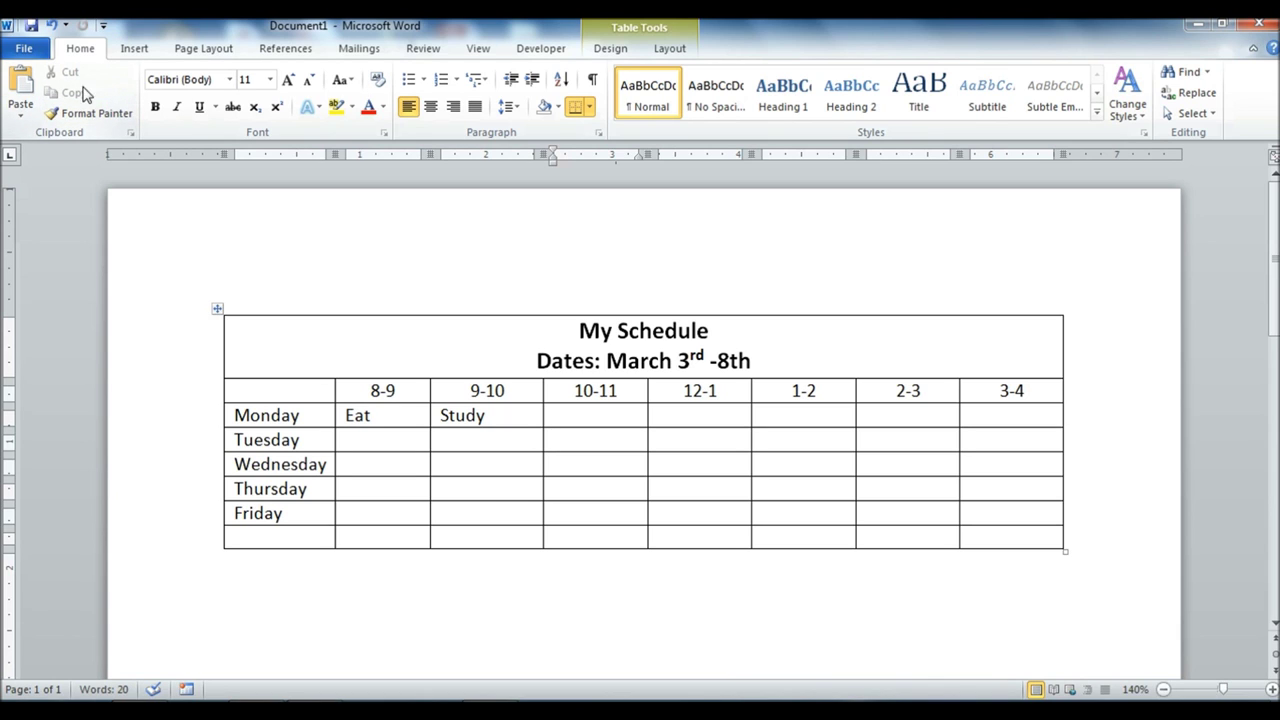
Paste the Eat picker into the Monday 10-11, 12-1, 1-2, 2-3 and 3-4 cells
click(360, 415)
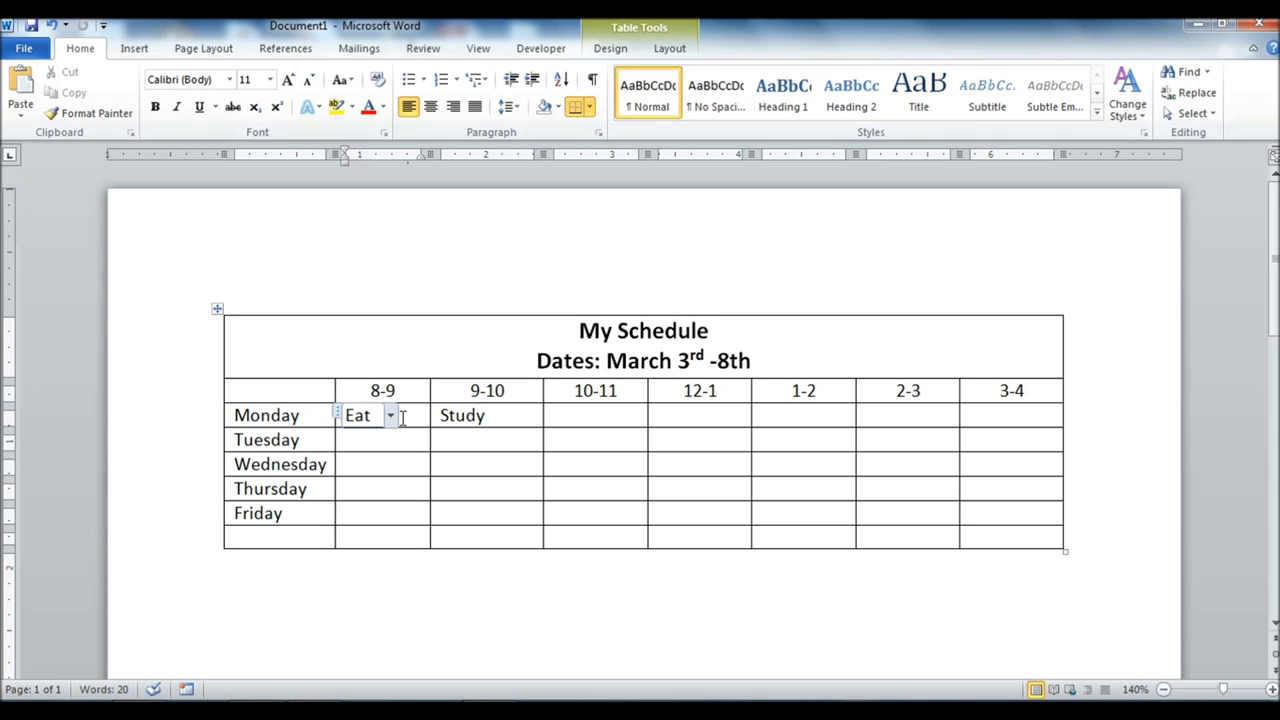
click(340, 415)
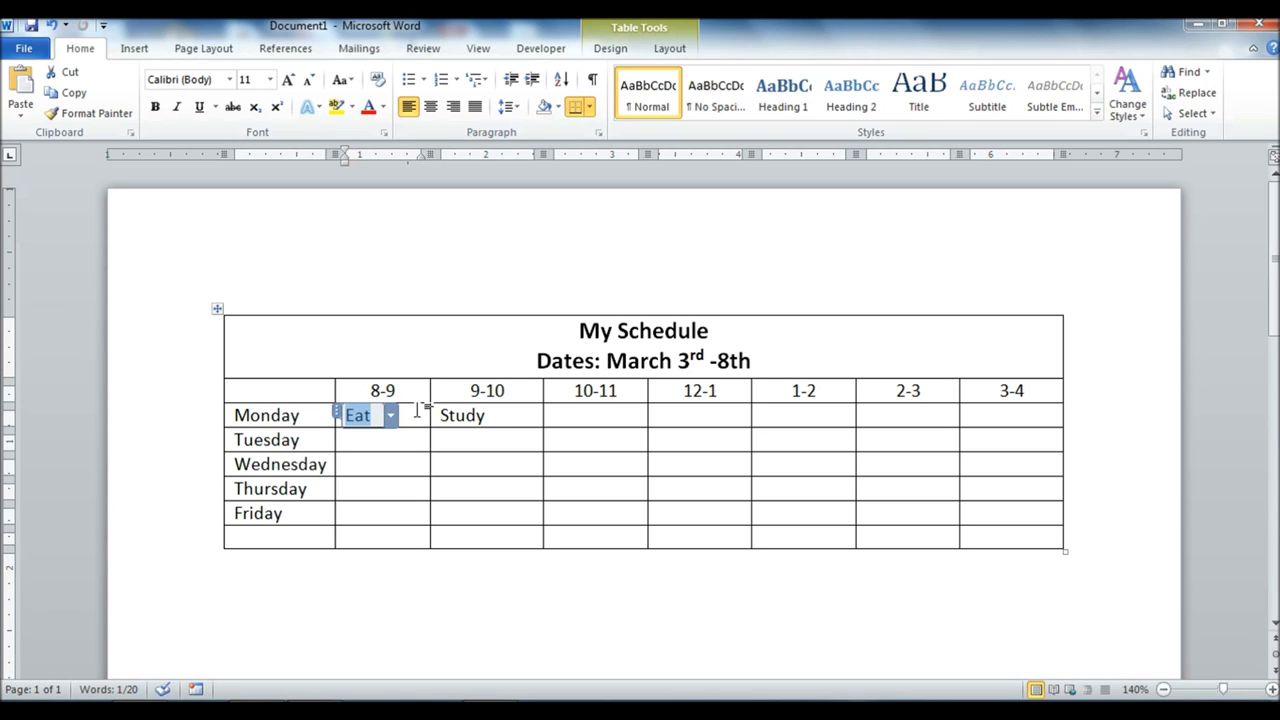
click(583, 413)
key(ctrl+v)
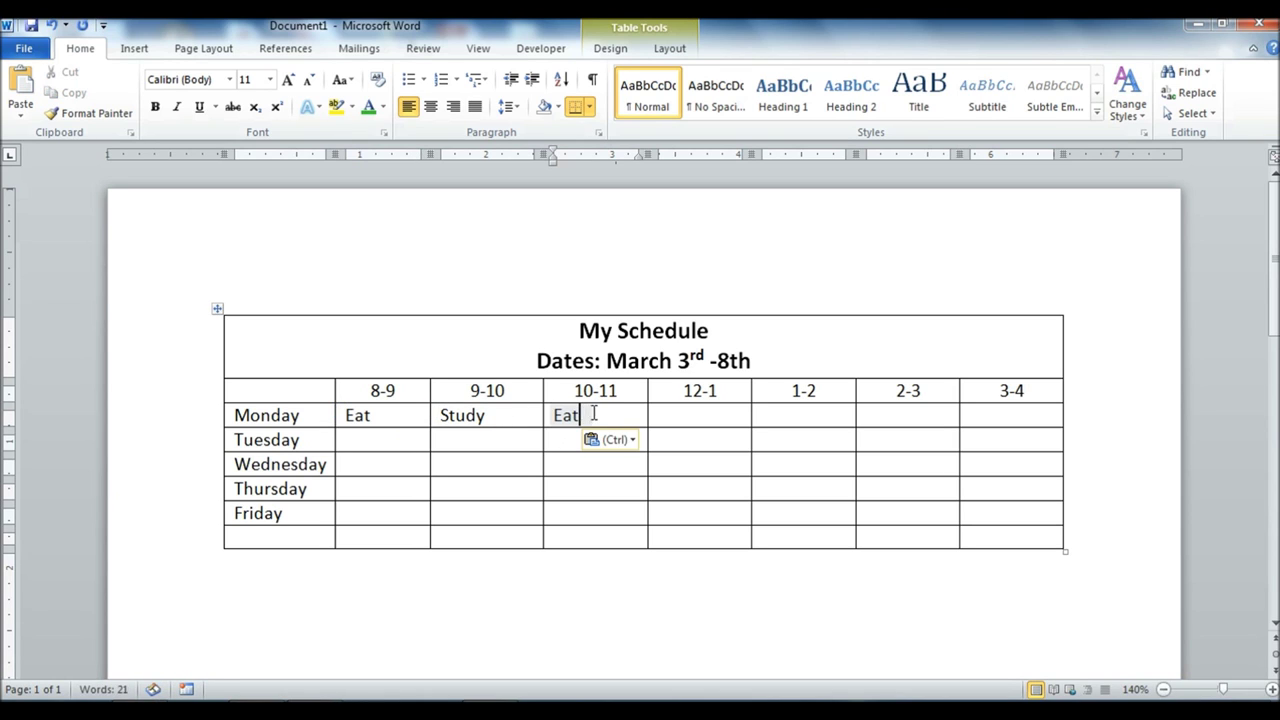
click(668, 418)
key(ctrl+v)
click(790, 415)
key(ctrl+v)
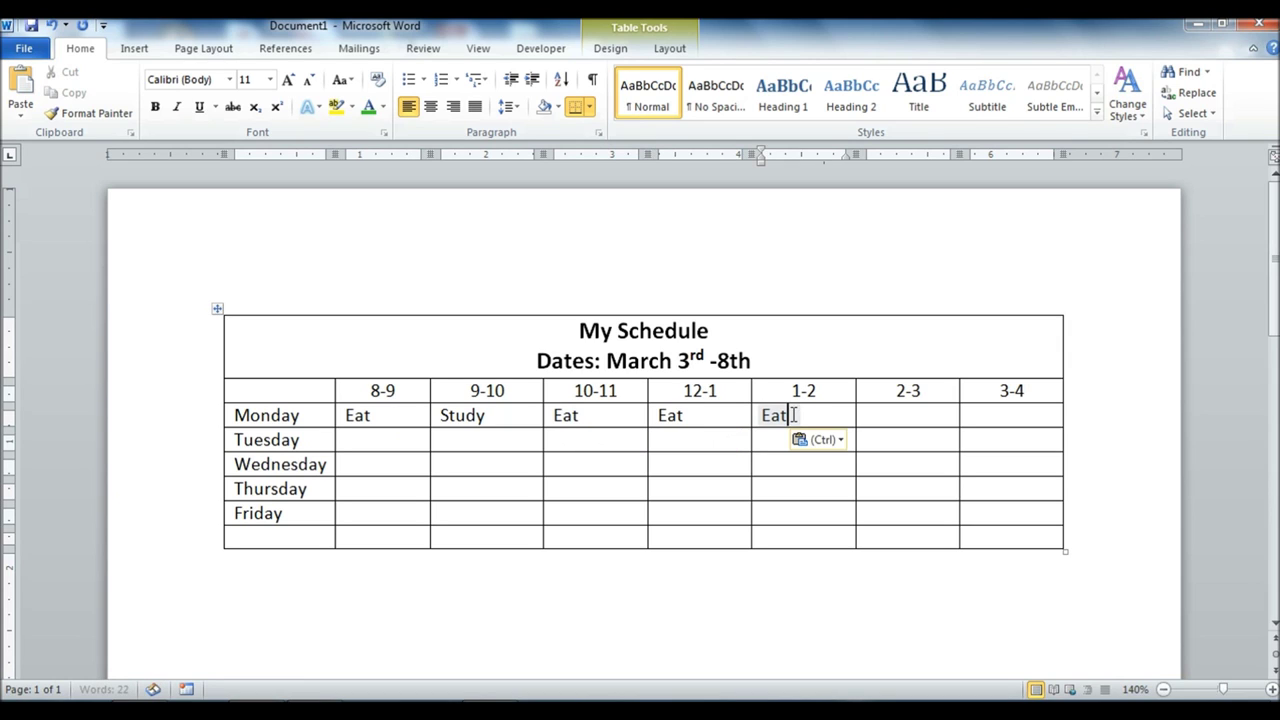
click(880, 415)
key(ctrl+v)
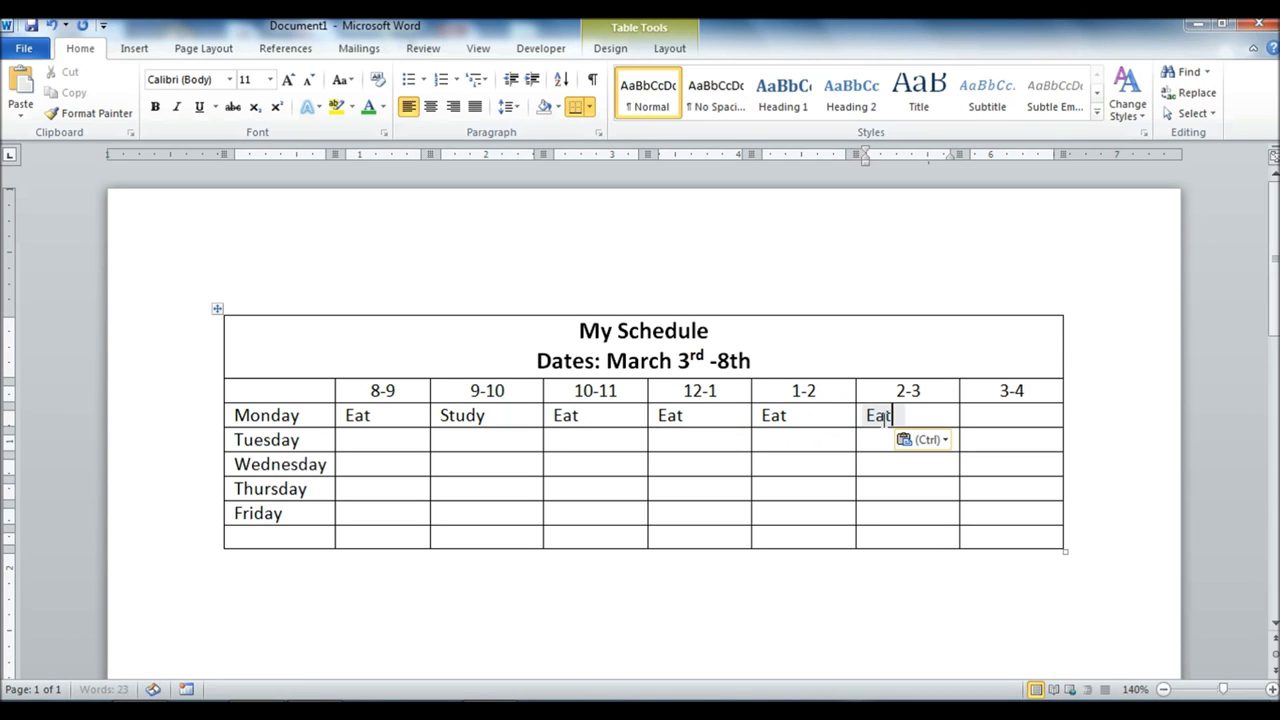
click(974, 414)
key(ctrl+v)
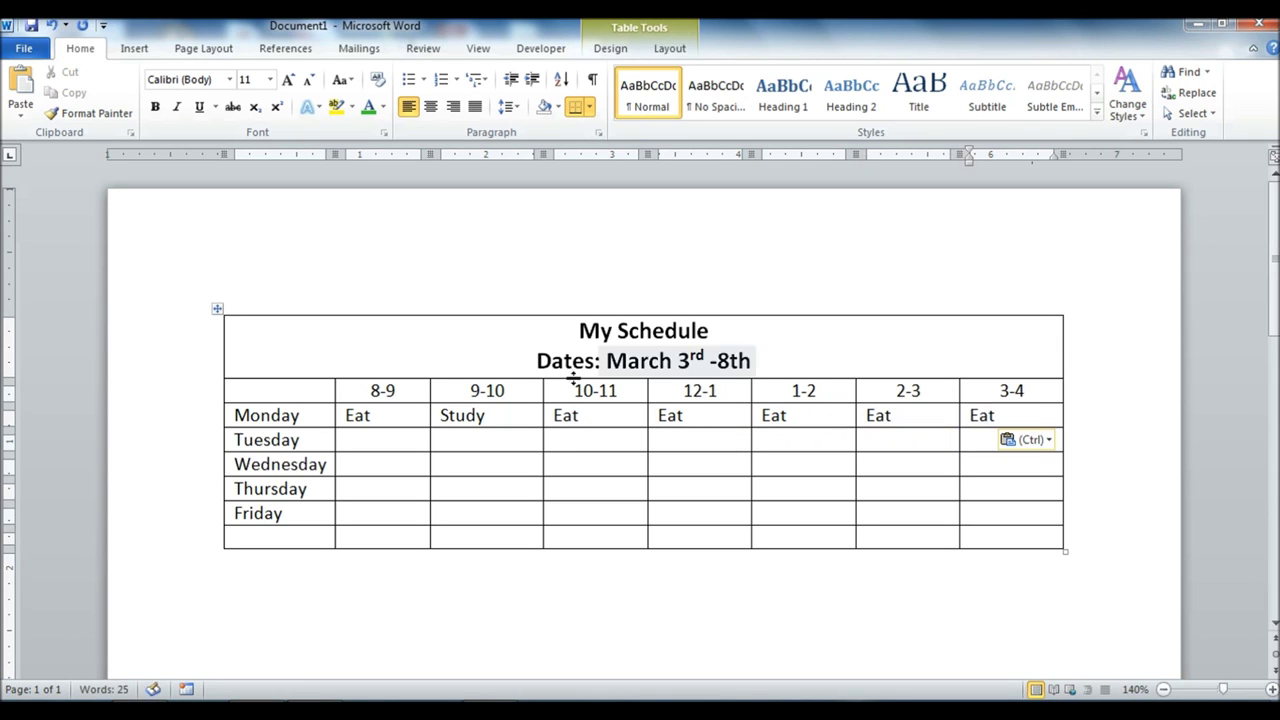
Set Monday 10-11 to Study and Monday 12-1 to Read
click(585, 416)
click(598, 416)
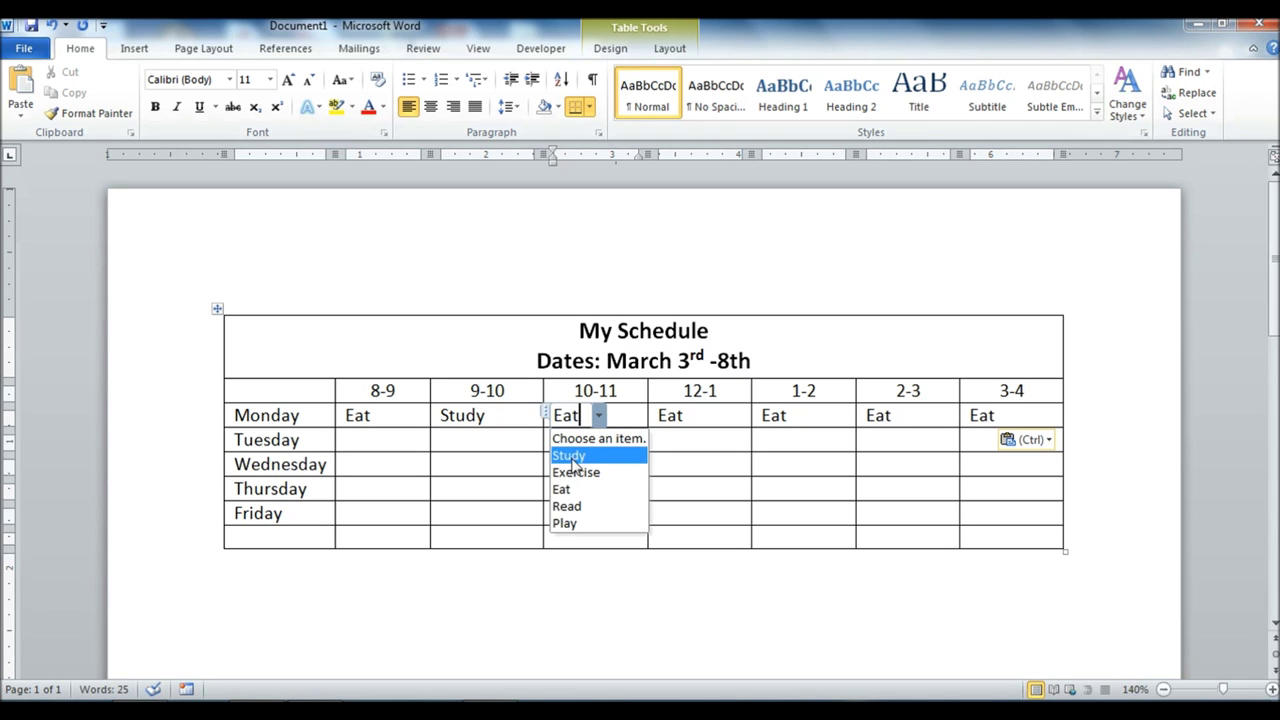
click(574, 458)
click(716, 416)
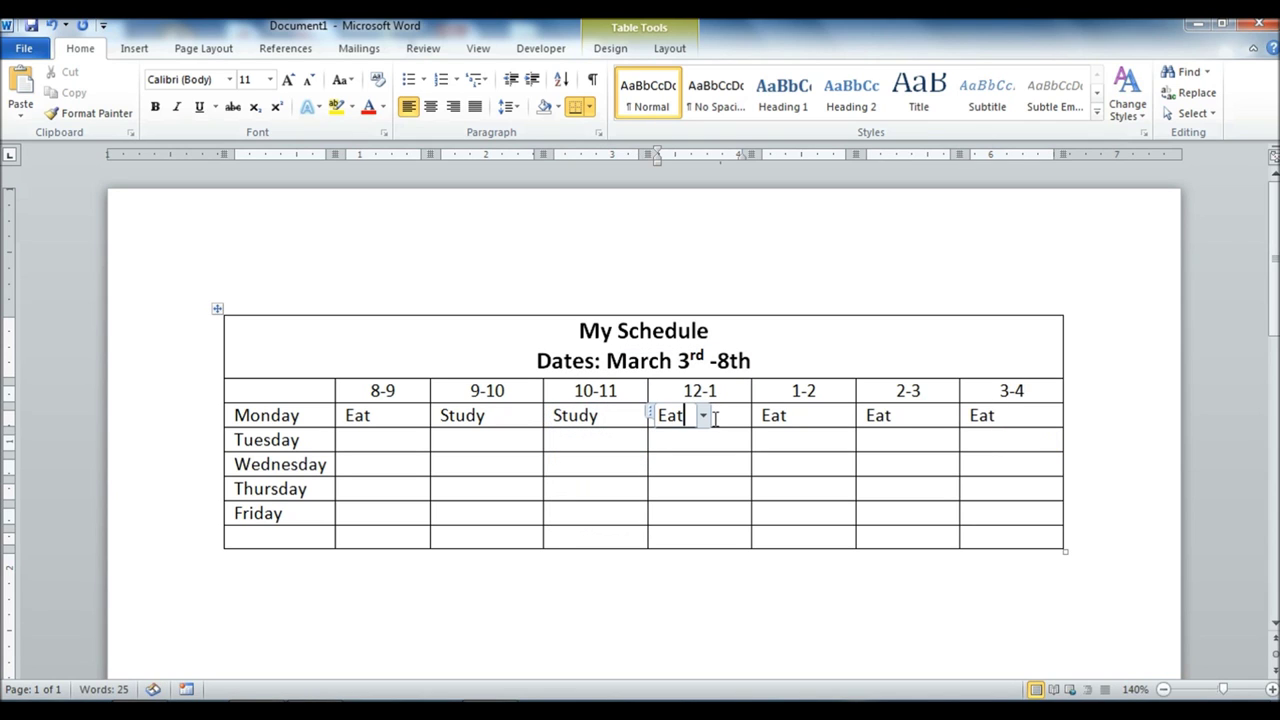
click(703, 416)
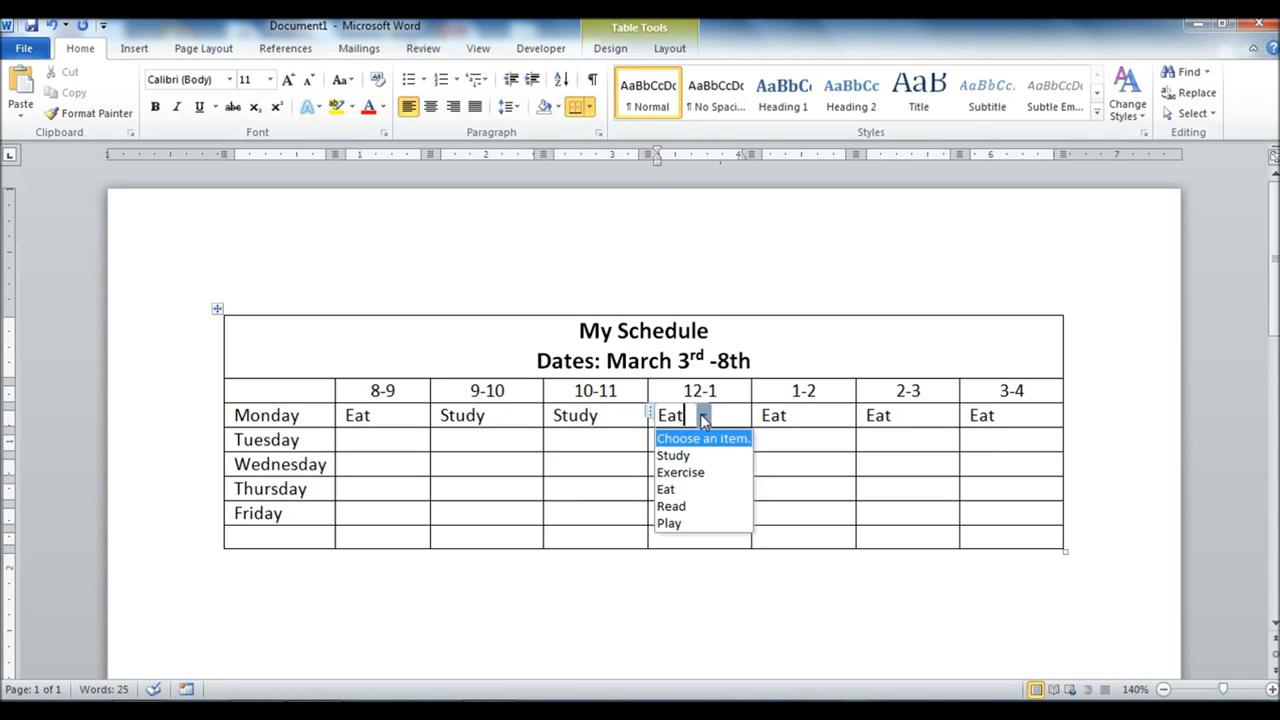
click(671, 507)
Set Monday 1-2 and 2-3 to Exercise and Monday 3-4 to Read
click(826, 413)
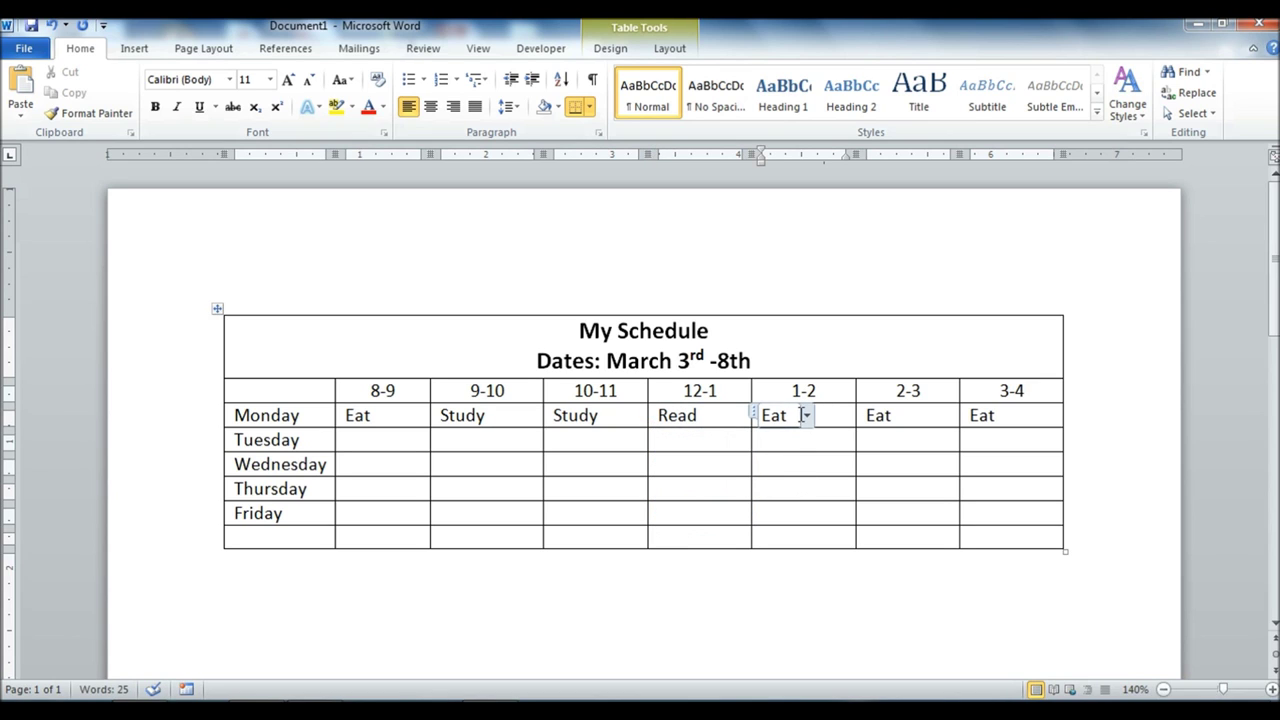
click(806, 415)
click(785, 472)
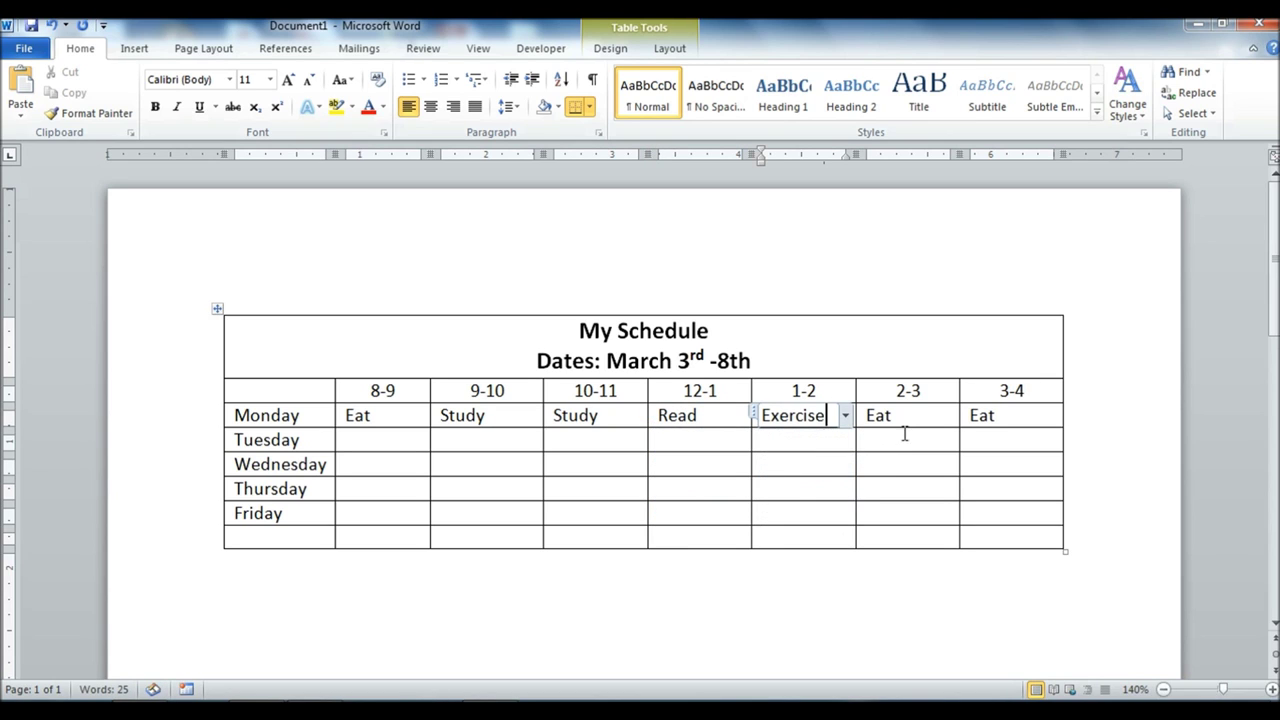
click(906, 420)
click(911, 416)
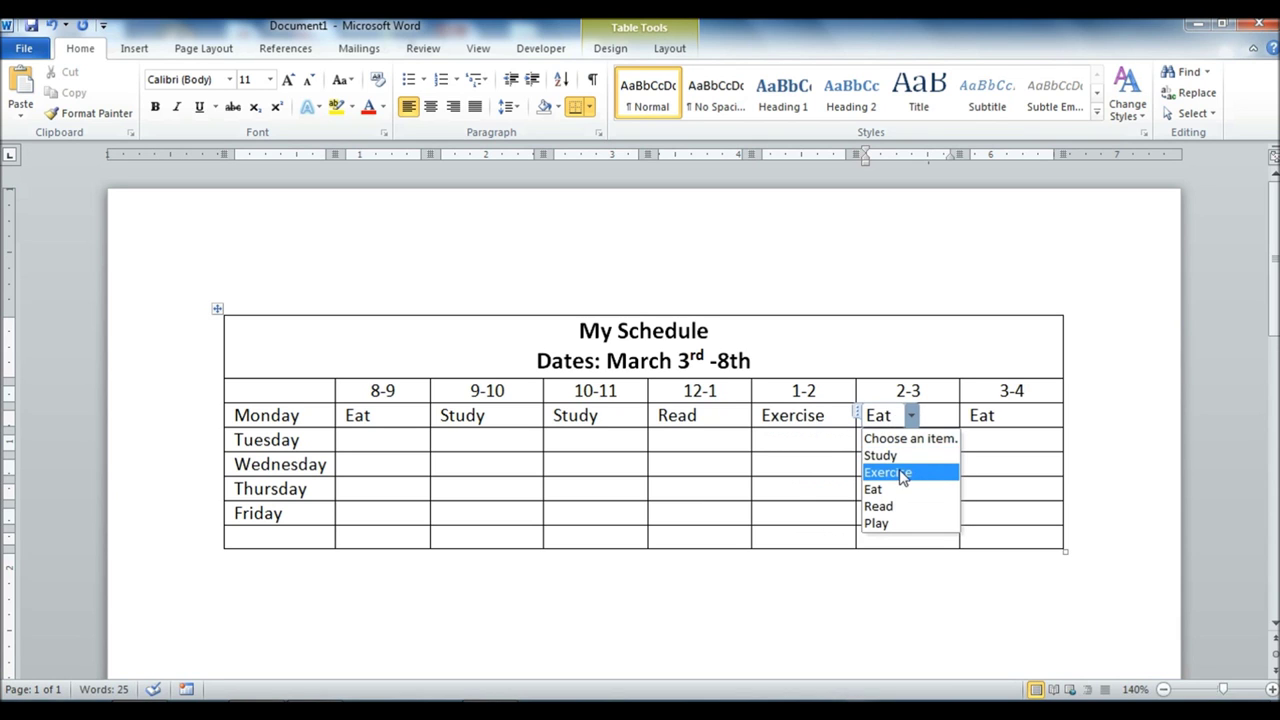
click(887, 472)
click(1003, 415)
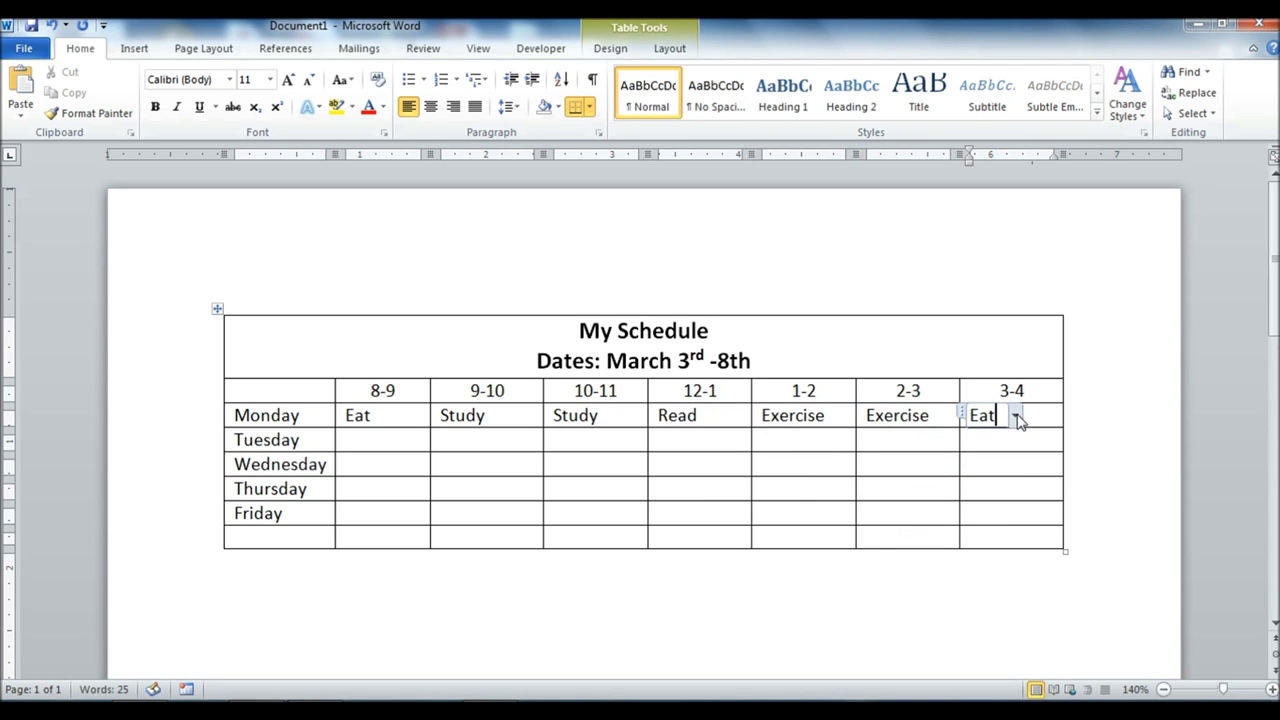
click(1013, 415)
click(988, 490)
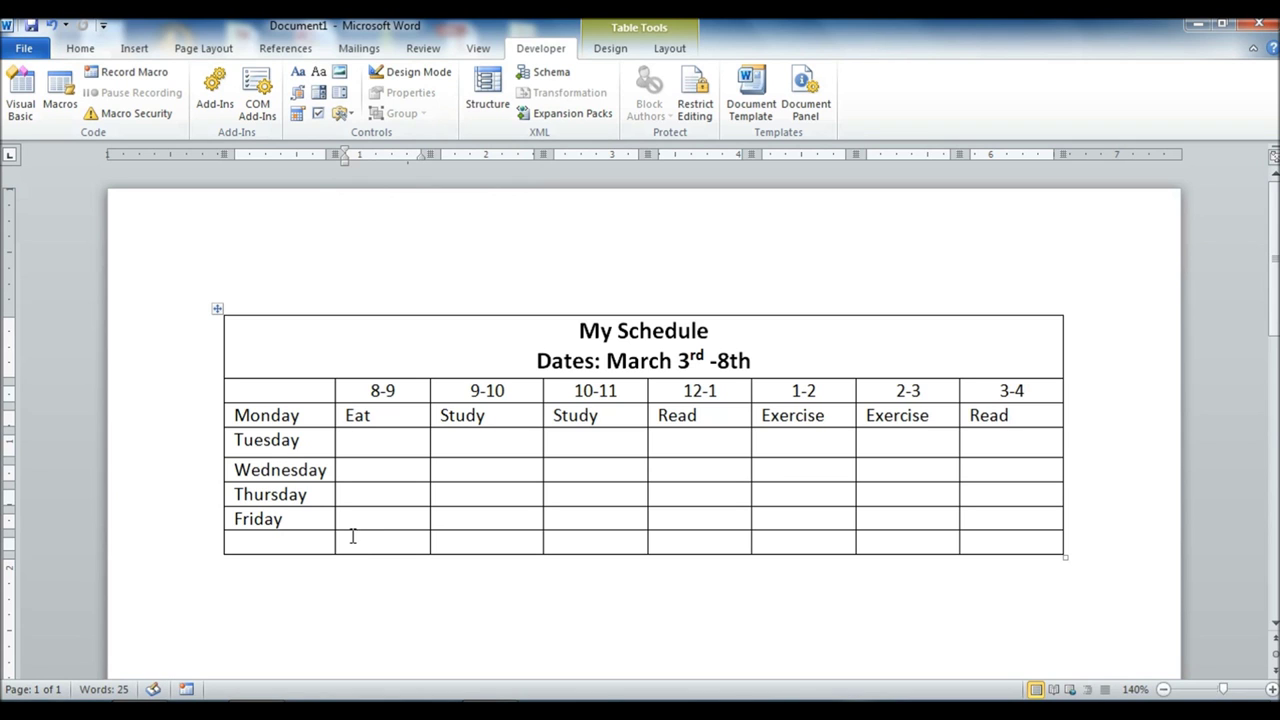
Insert a picture content control in the blank row's 8-9 cell and resize it
click(342, 73)
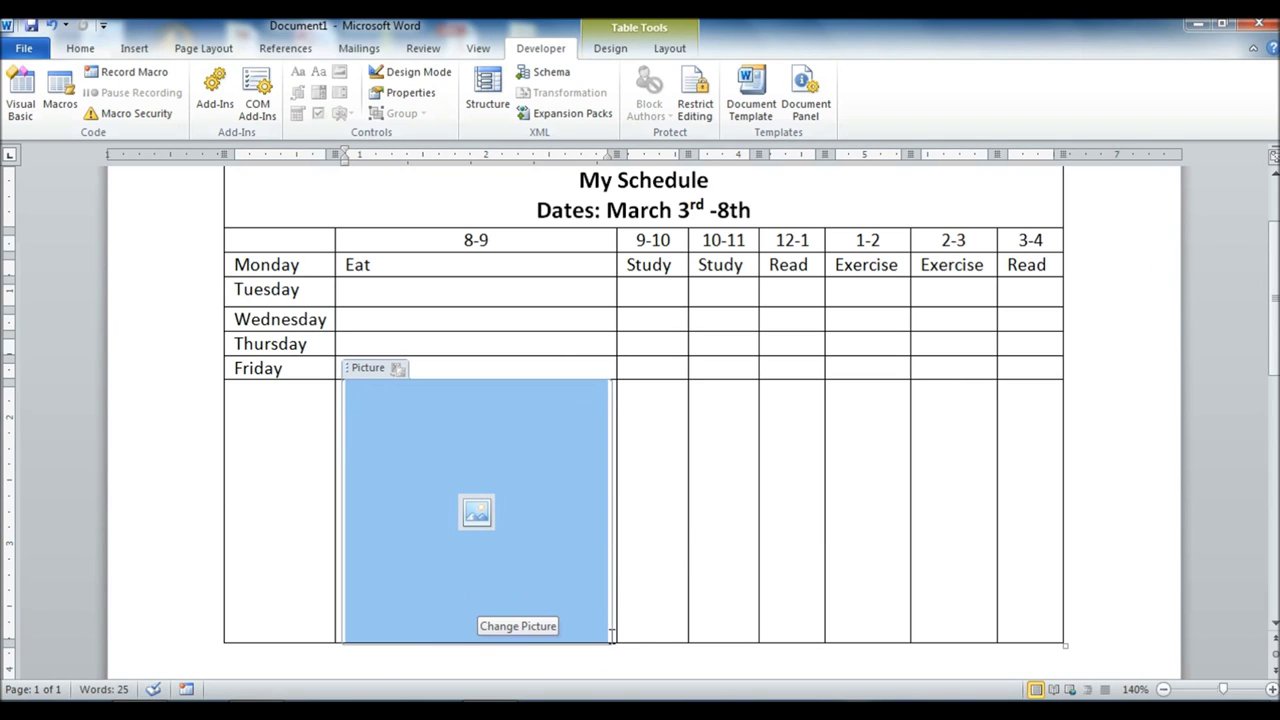
click(595, 584)
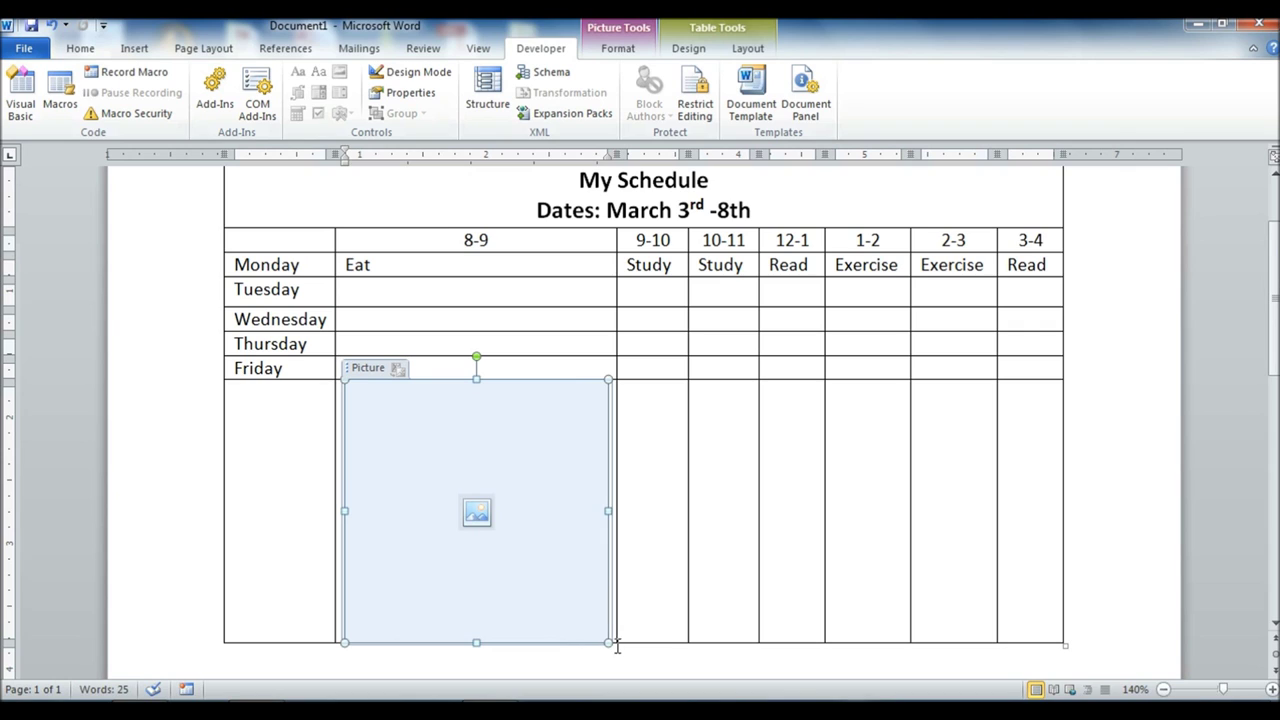
drag(605, 641, 604, 601)
click(477, 513)
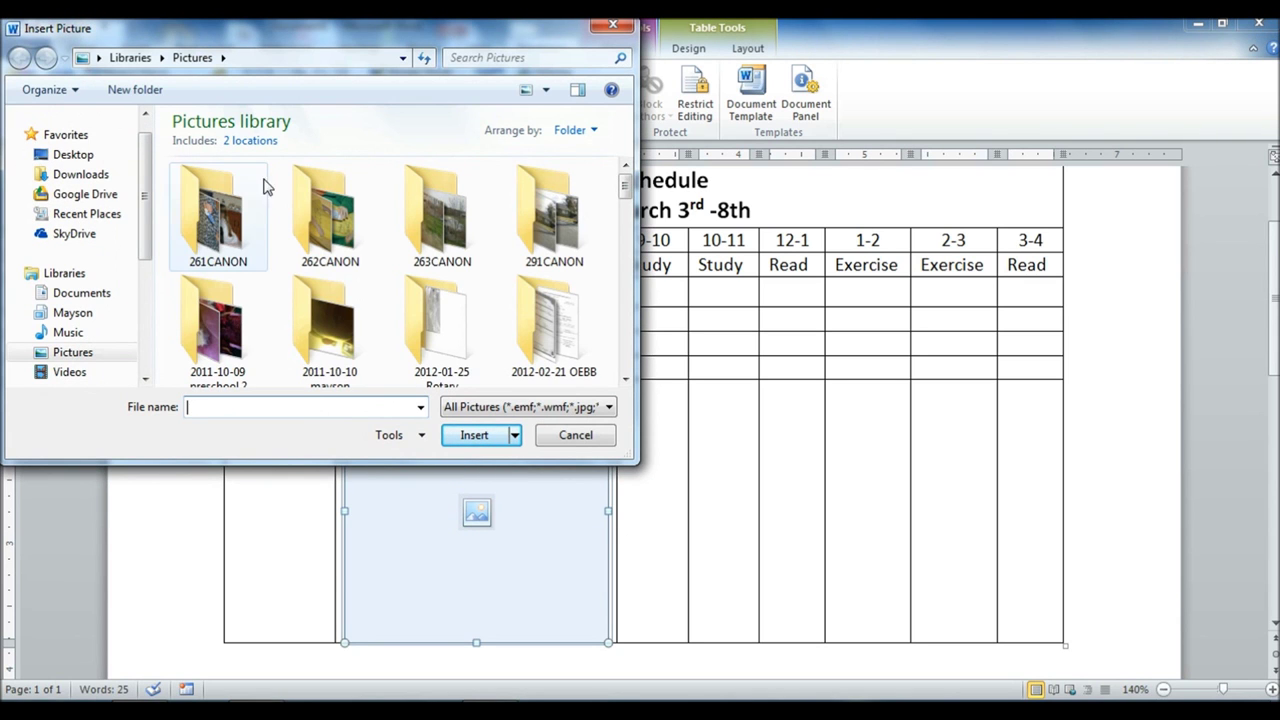
Insert roses.jpg from the 2011-10-09 preschool 2 folder into the picture placeholder
click(222, 333)
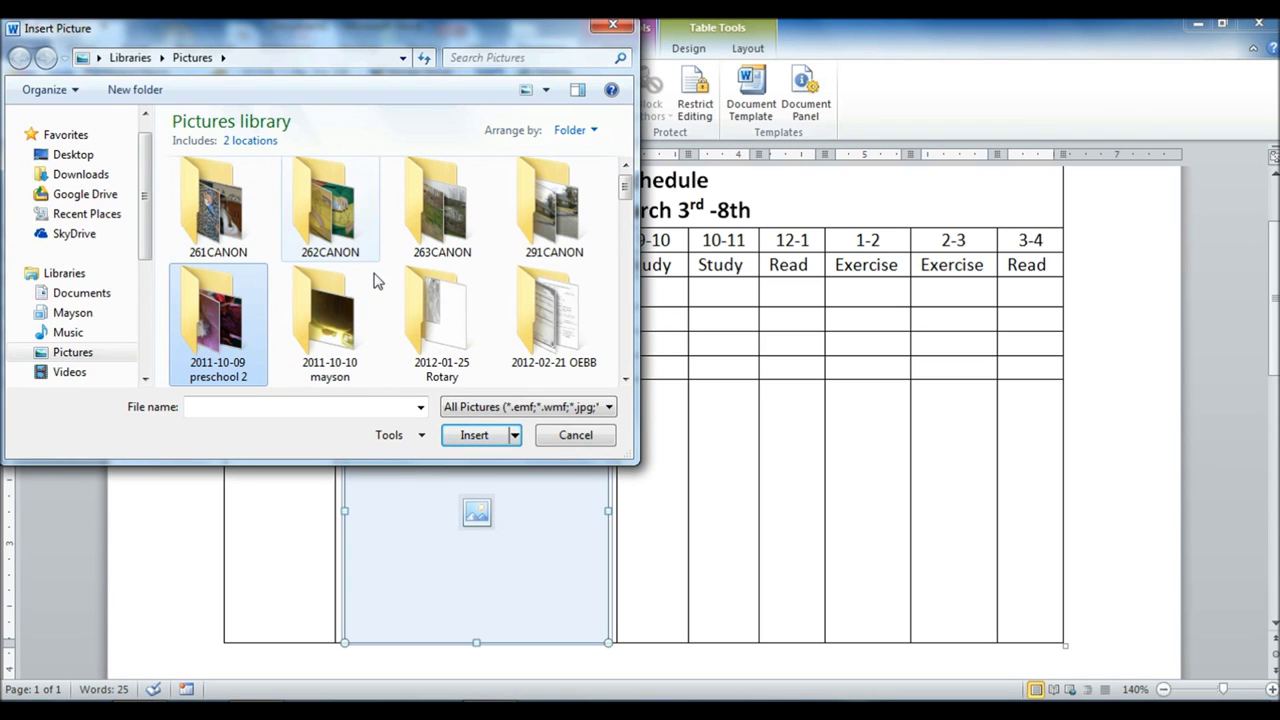
drag(625, 183, 634, 347)
click(437, 210)
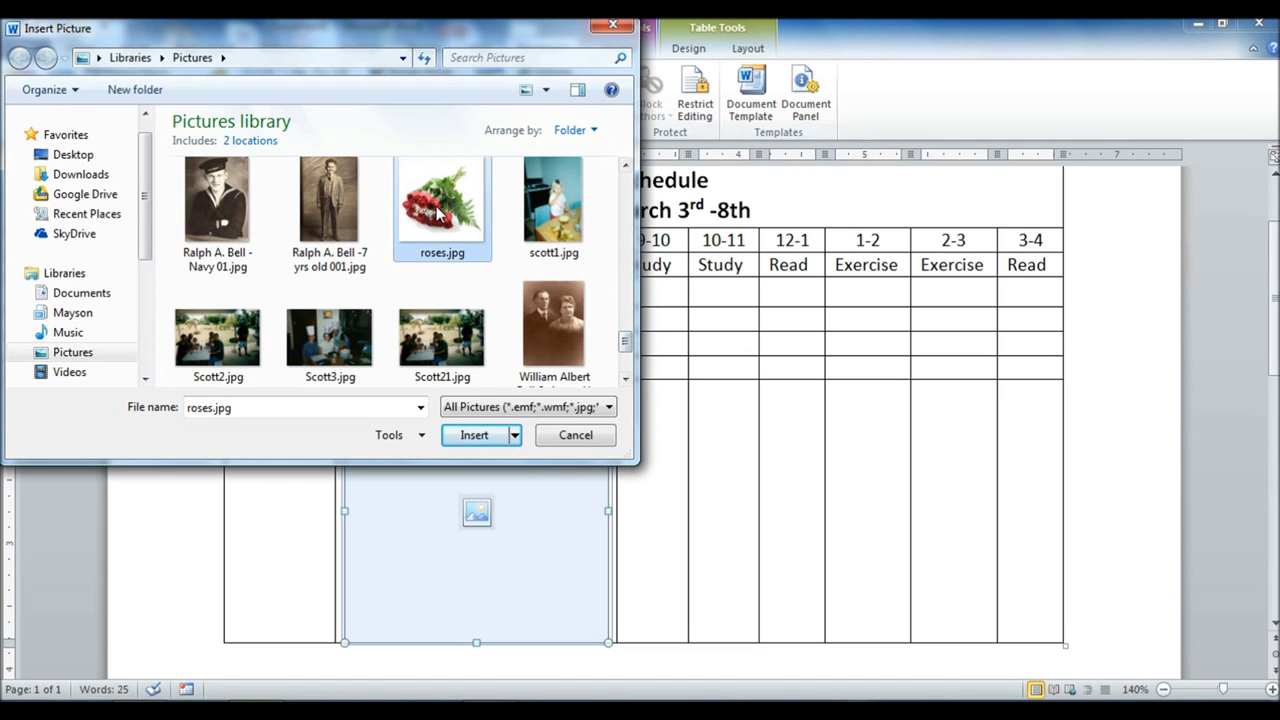
click(498, 436)
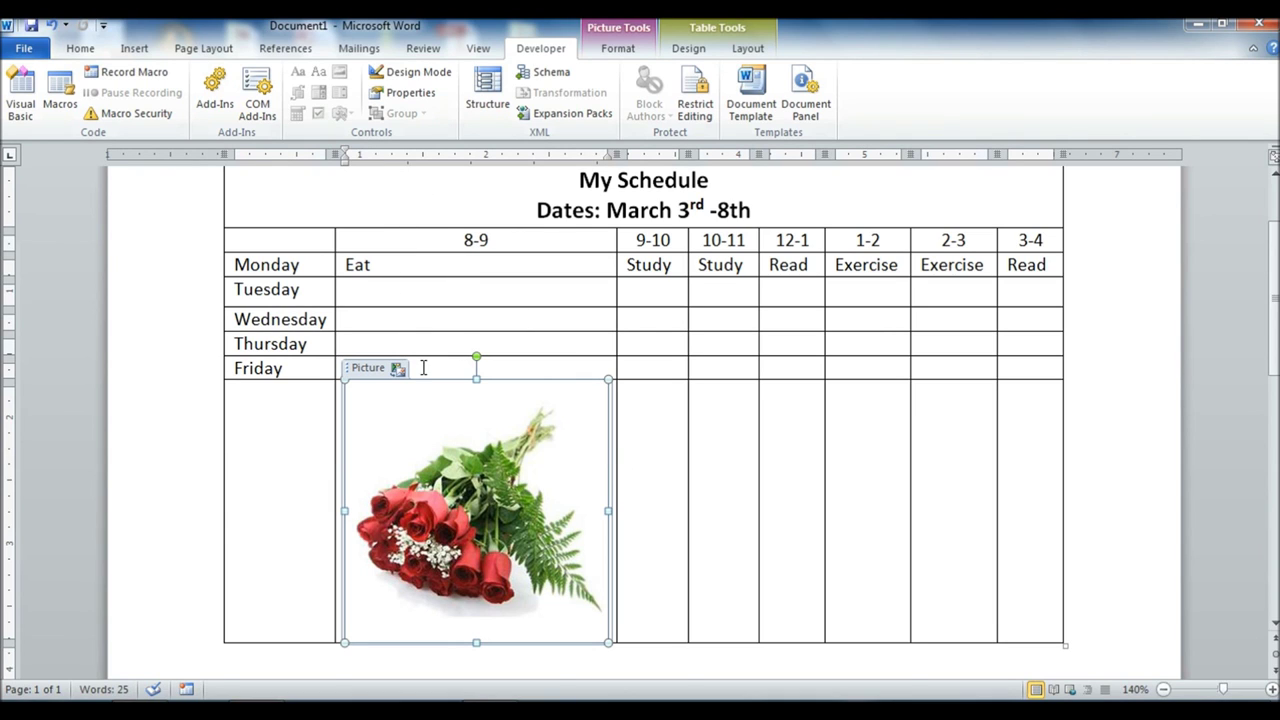
scroll(423, 368, up, 3)
scroll(420, 377, down, 3)
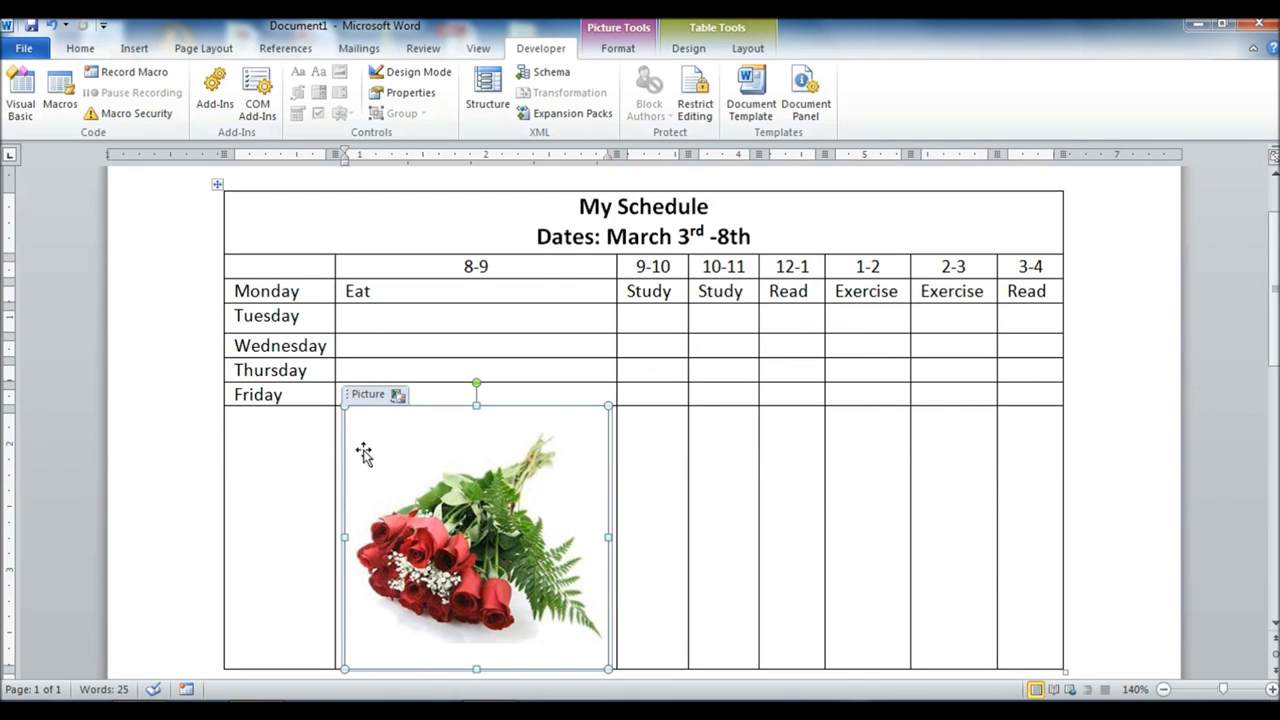
click(649, 522)
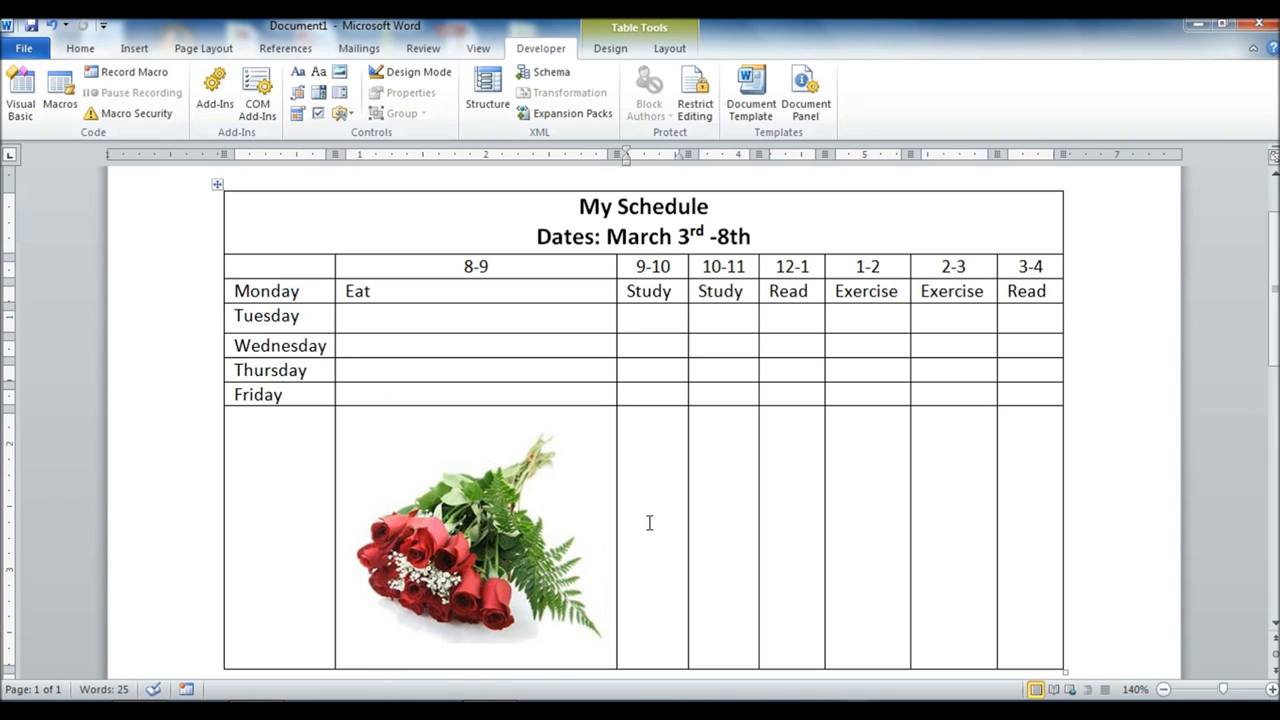
click(470, 520)
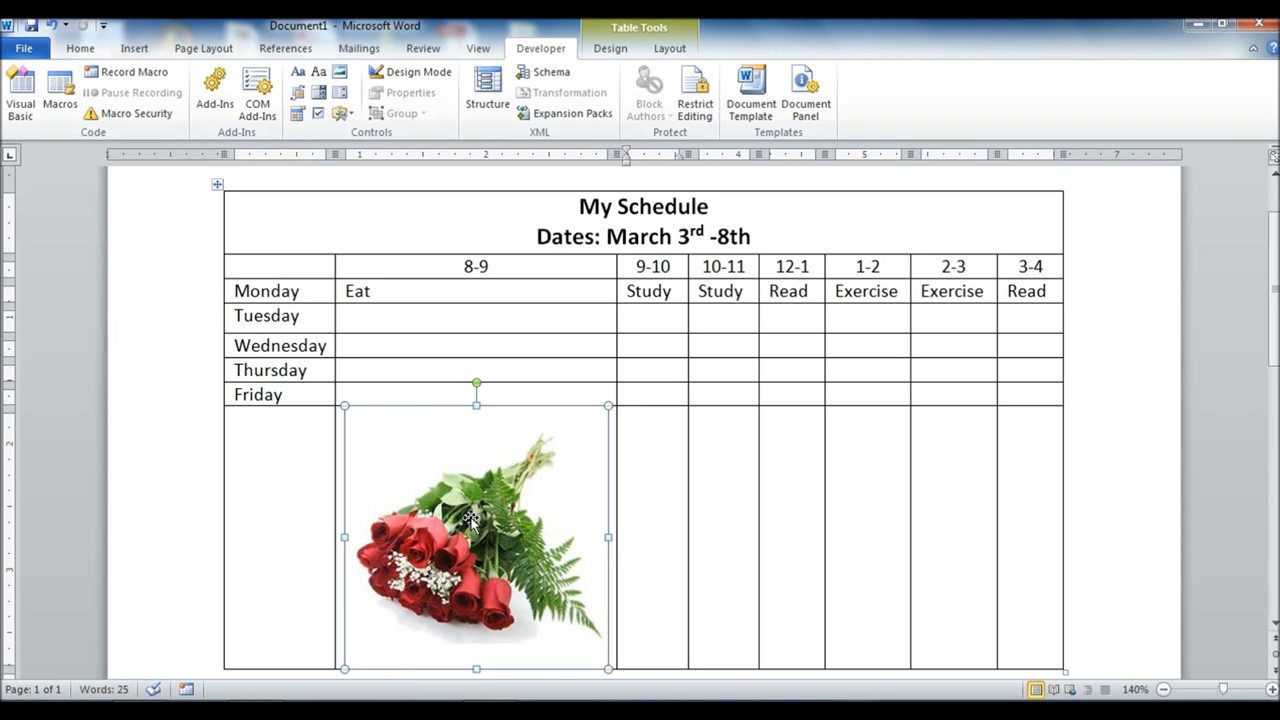
click(661, 482)
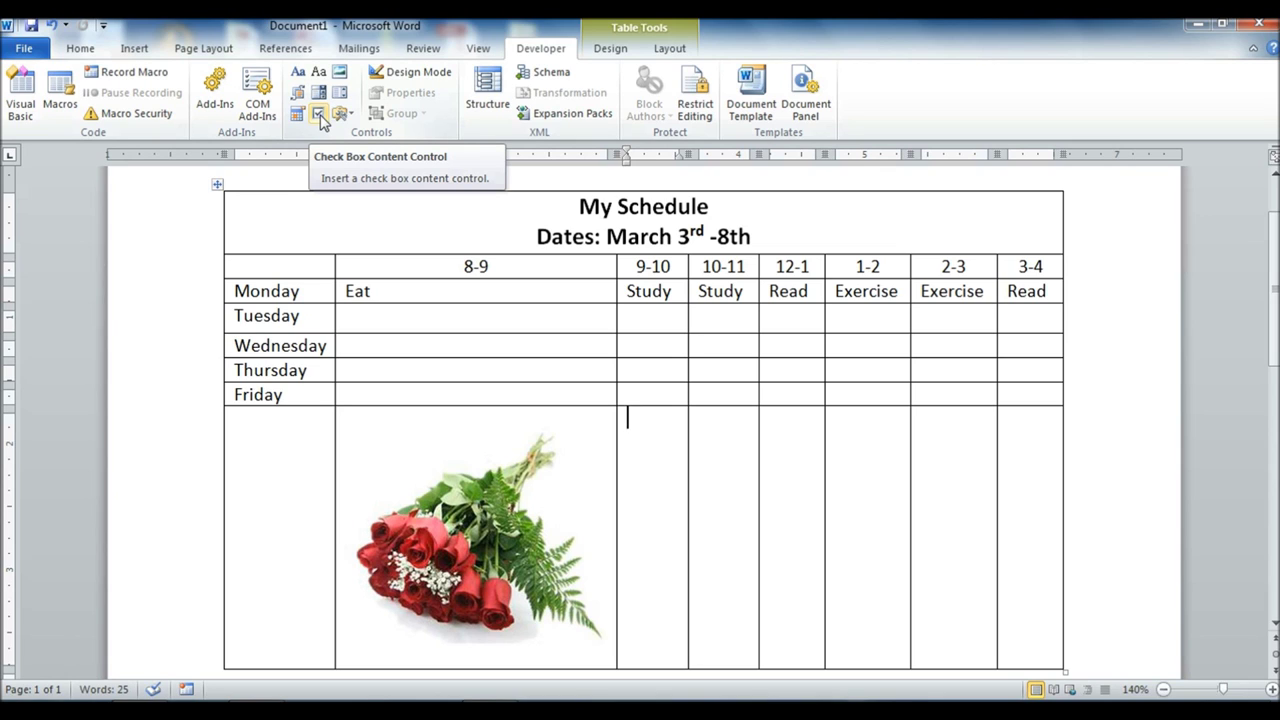
Type 'Homework done? Yes No' into Friday's 8-9 cell
click(385, 395)
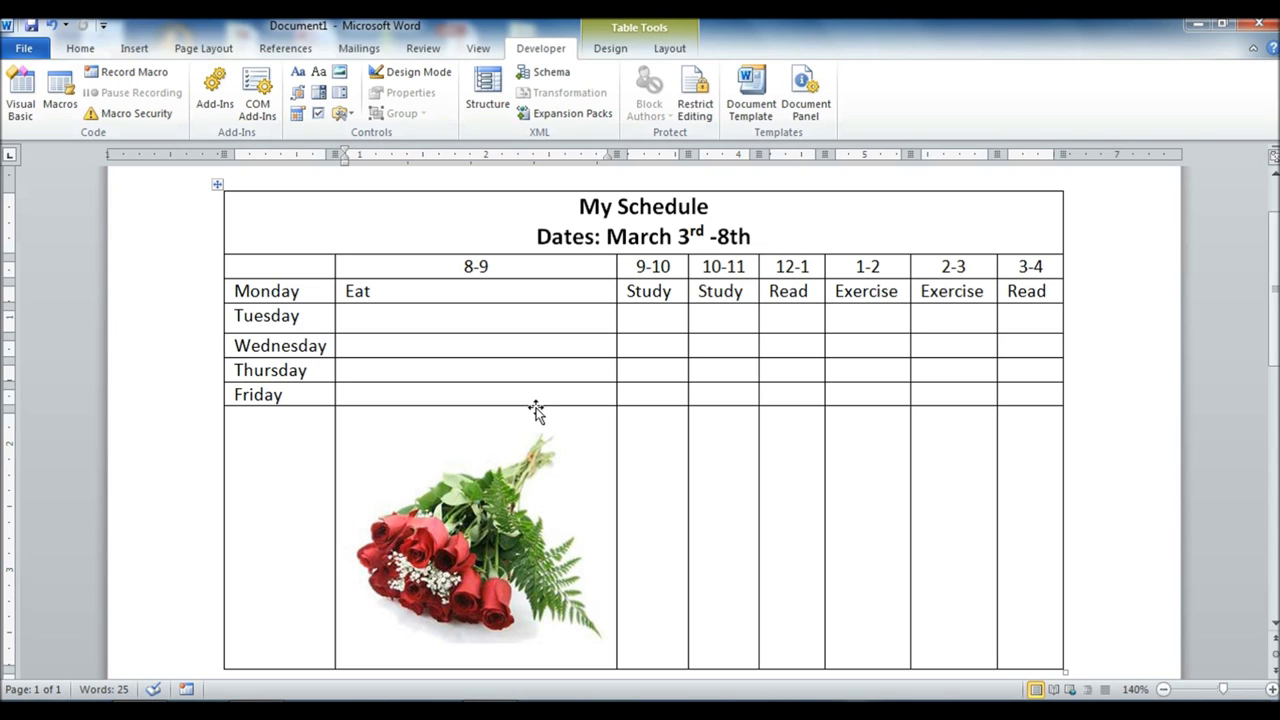
text(Homework)
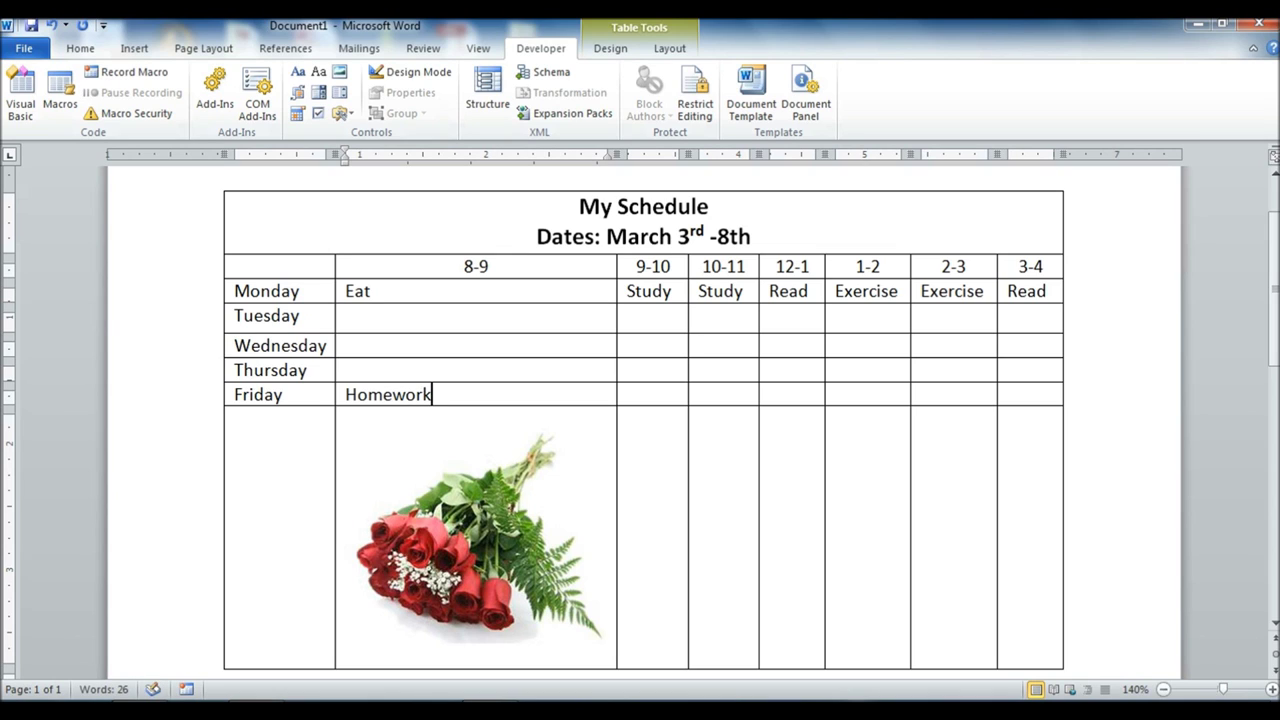
text( done? Yes)
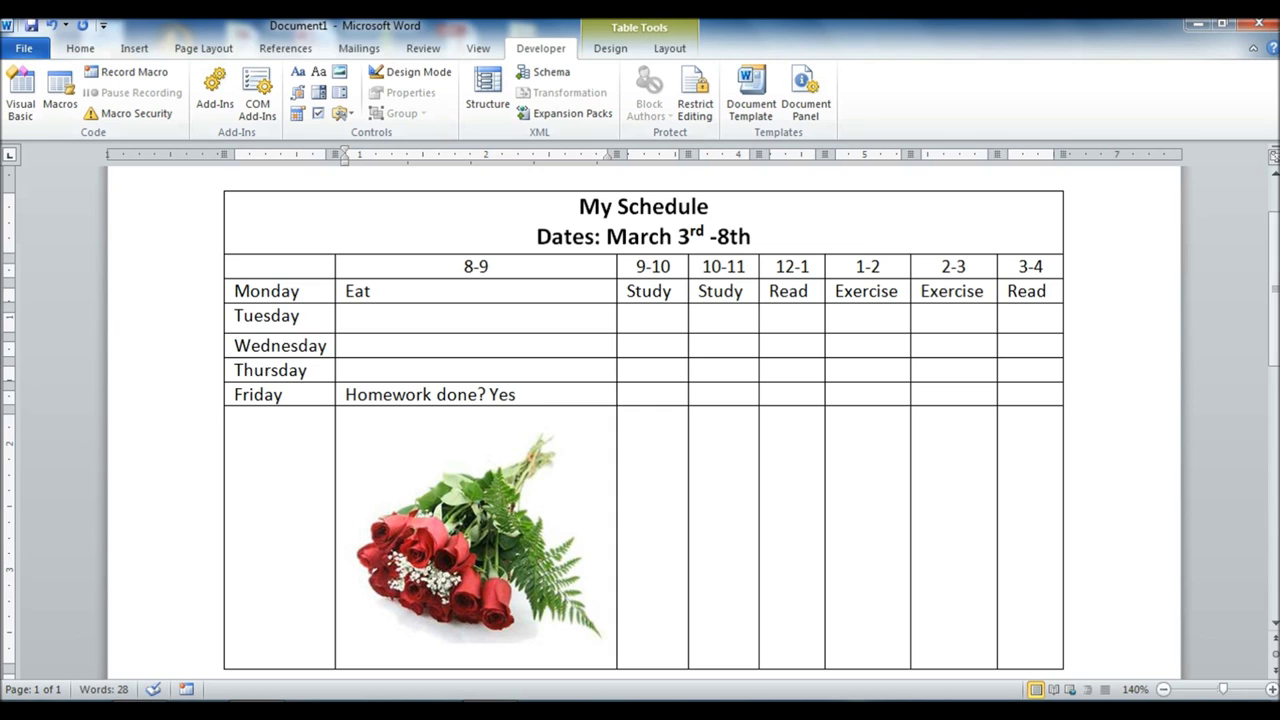
text(  No)
Insert check box content controls after Yes and after No
click(318, 115)
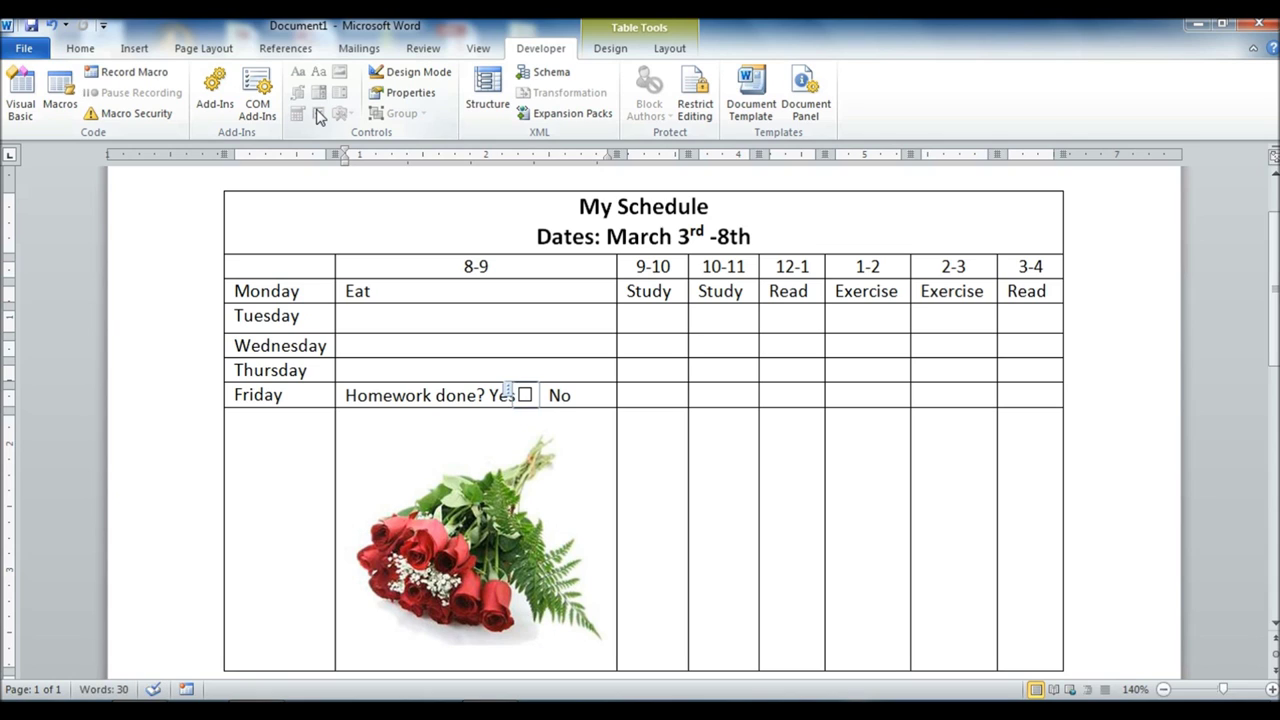
click(577, 394)
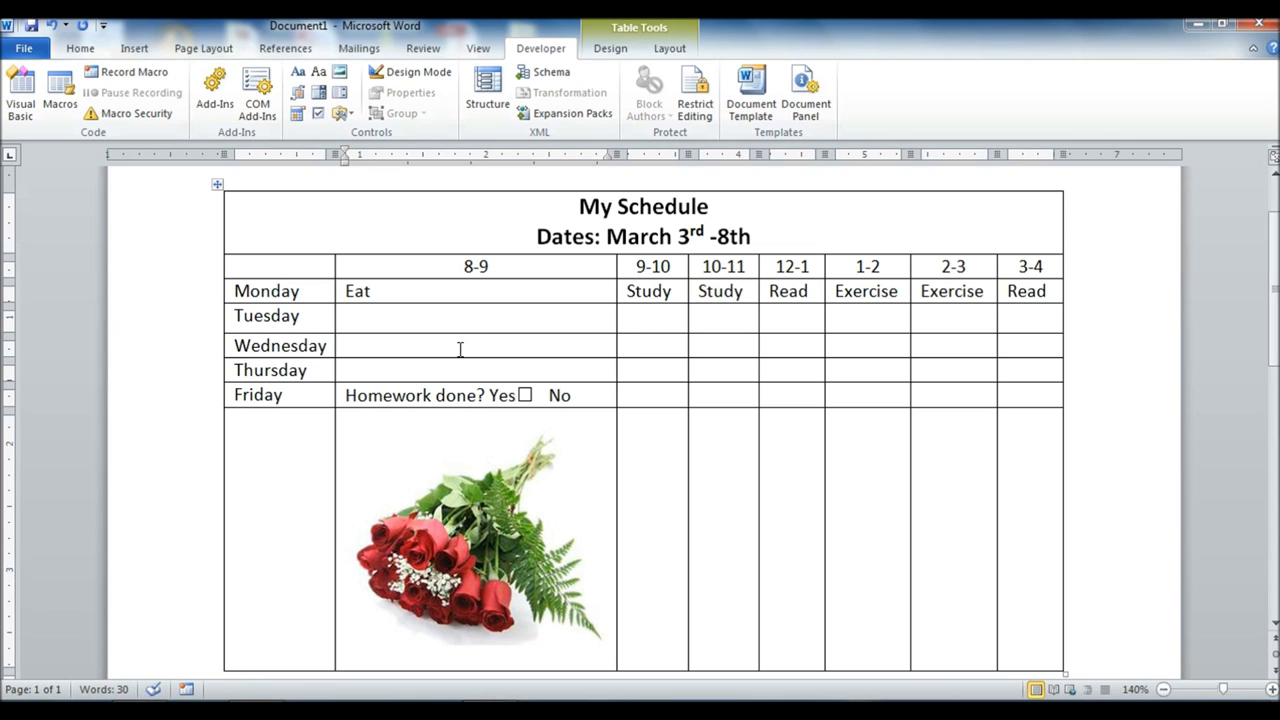
click(318, 116)
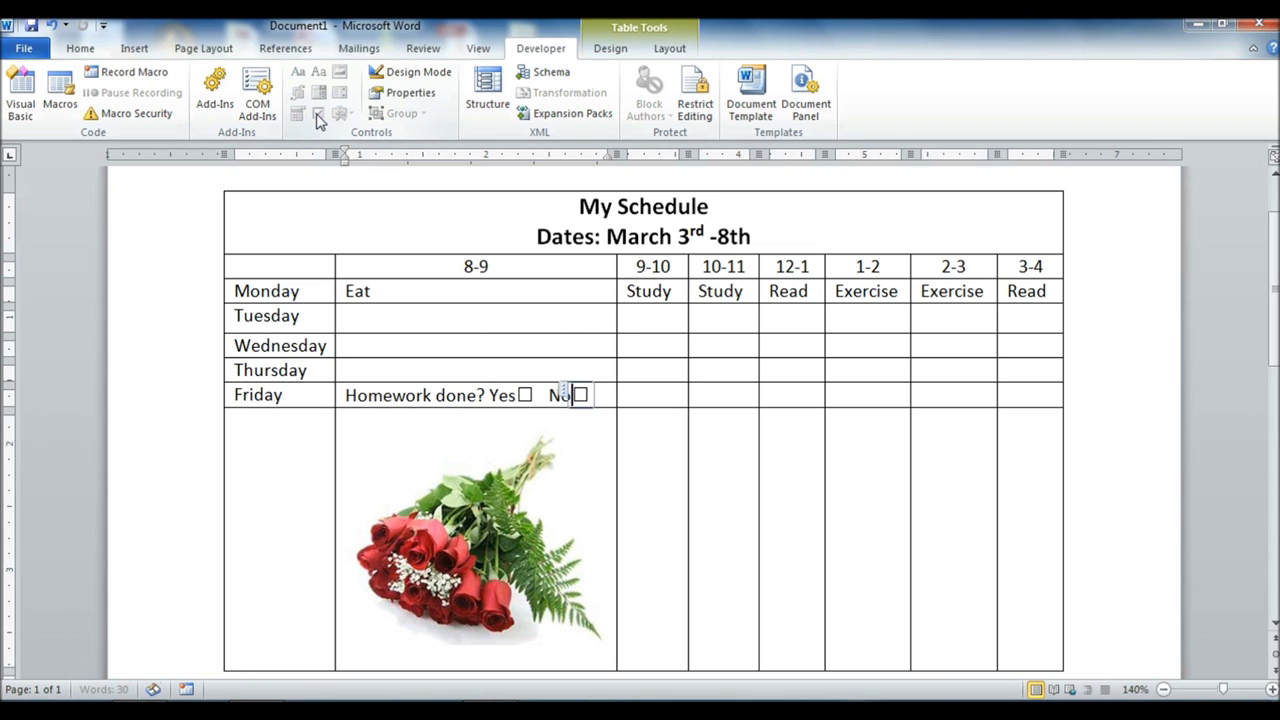
click(667, 470)
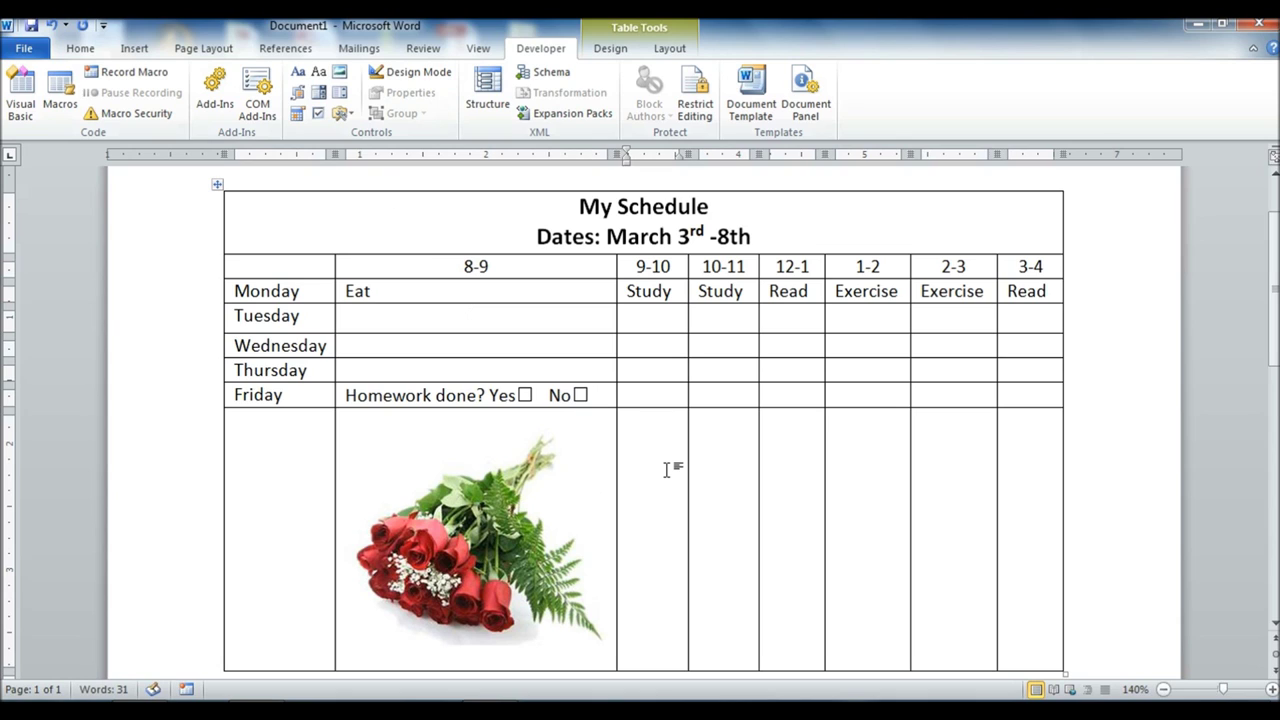
Test the Yes check box by ticking it and unticking it again
click(523, 396)
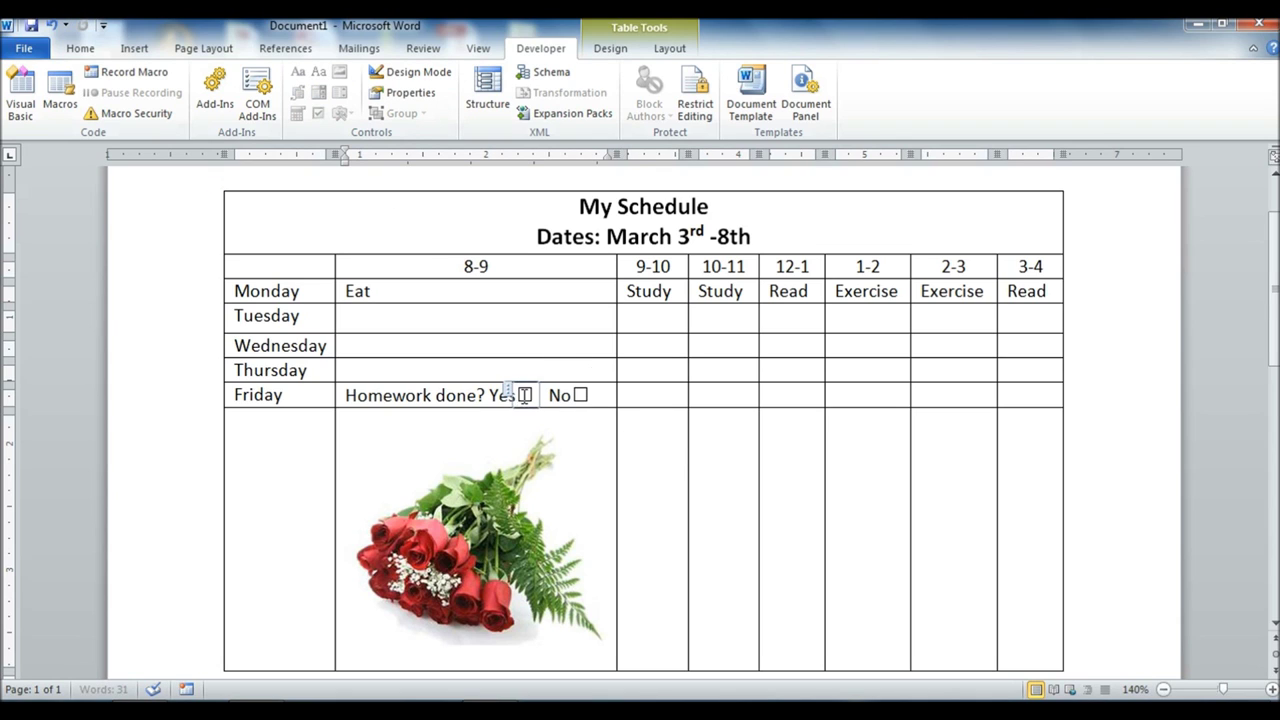
click(391, 363)
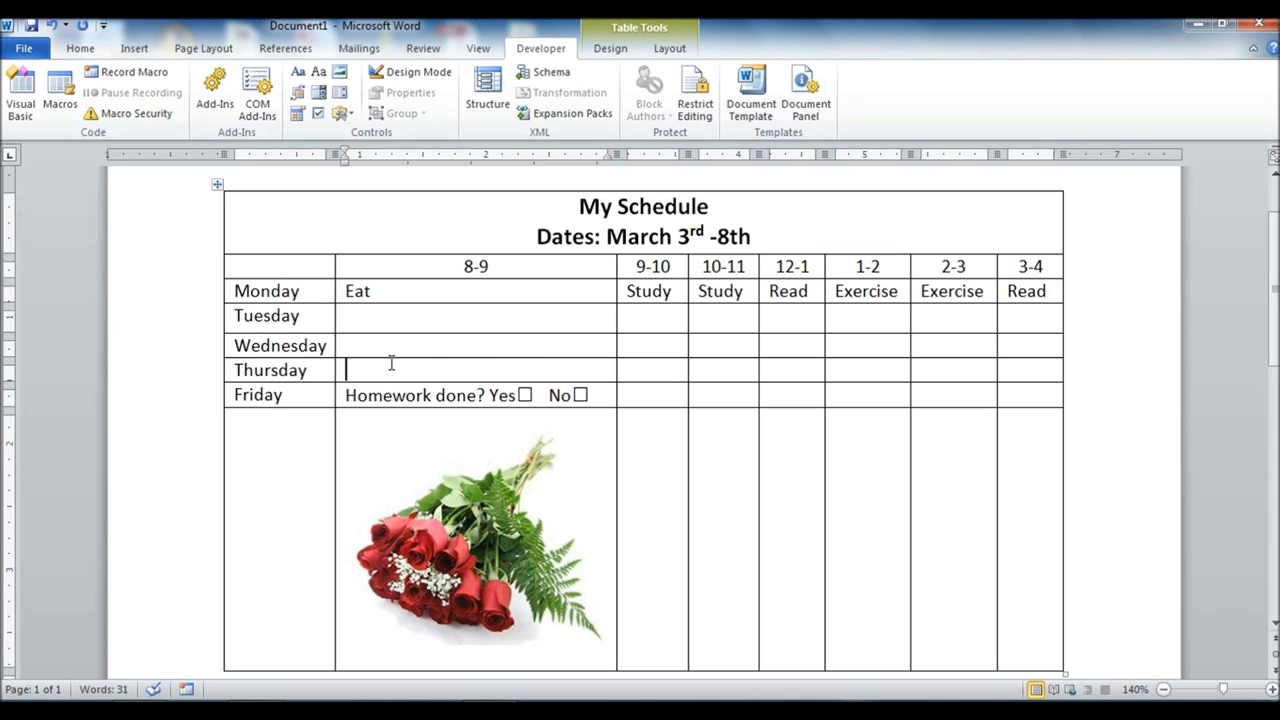
click(524, 395)
click(665, 368)
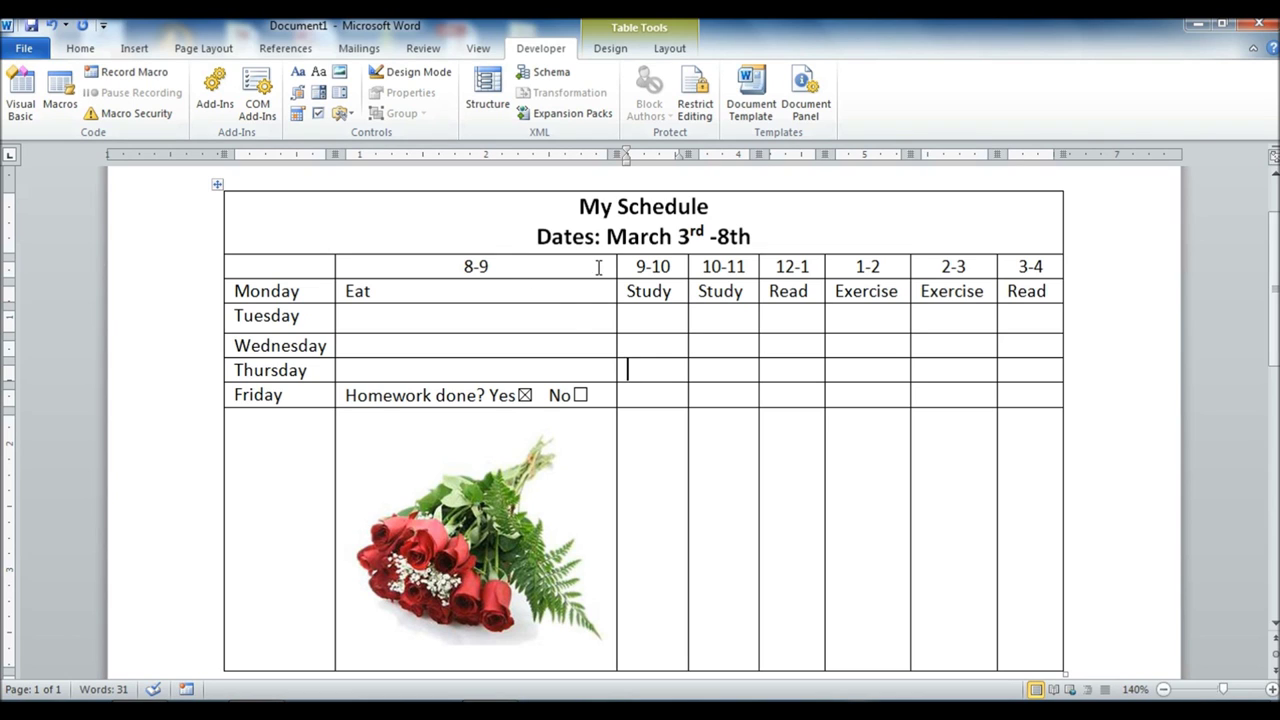
click(524, 395)
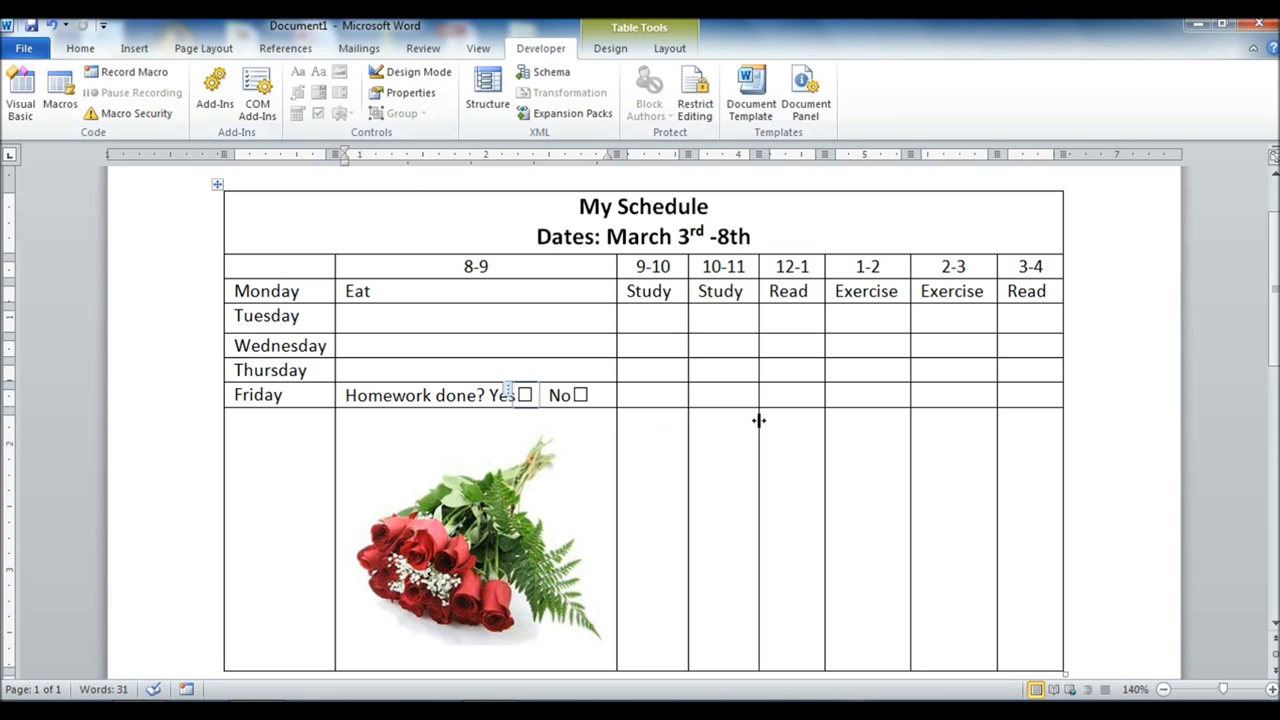
click(716, 394)
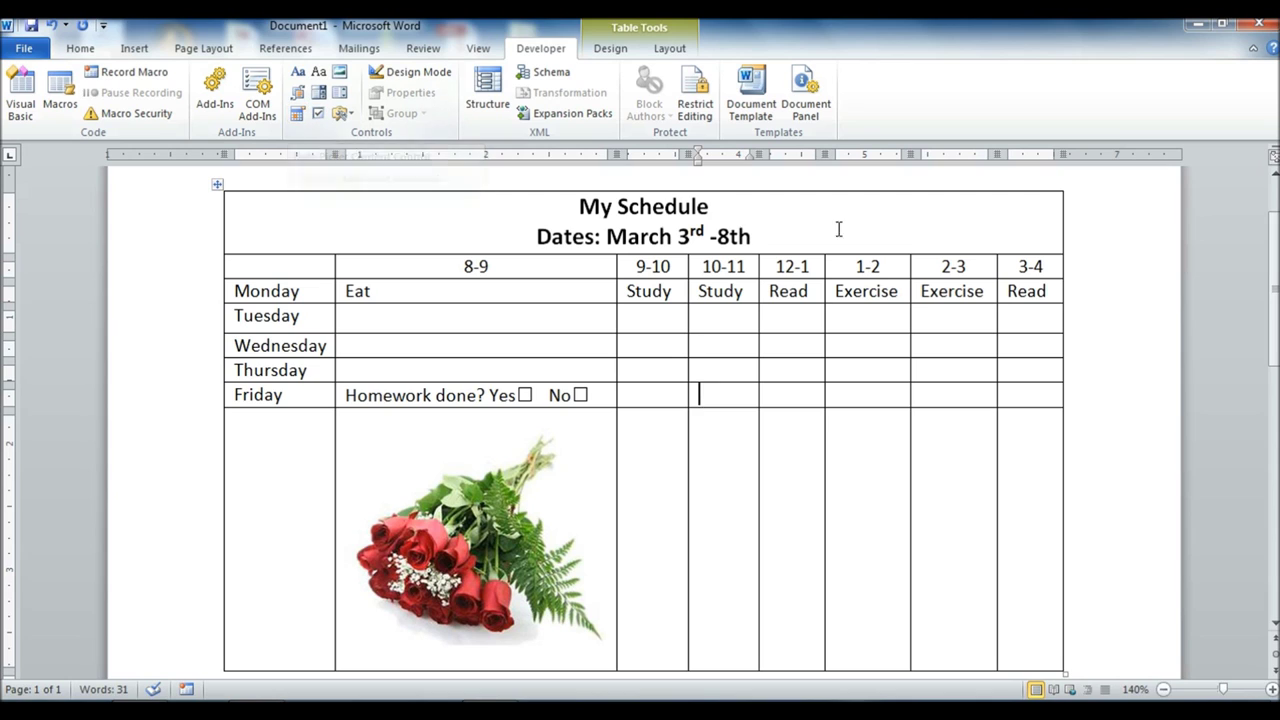
Delete the old 'March 3rd -8th' dates after Dates:
click(768, 236)
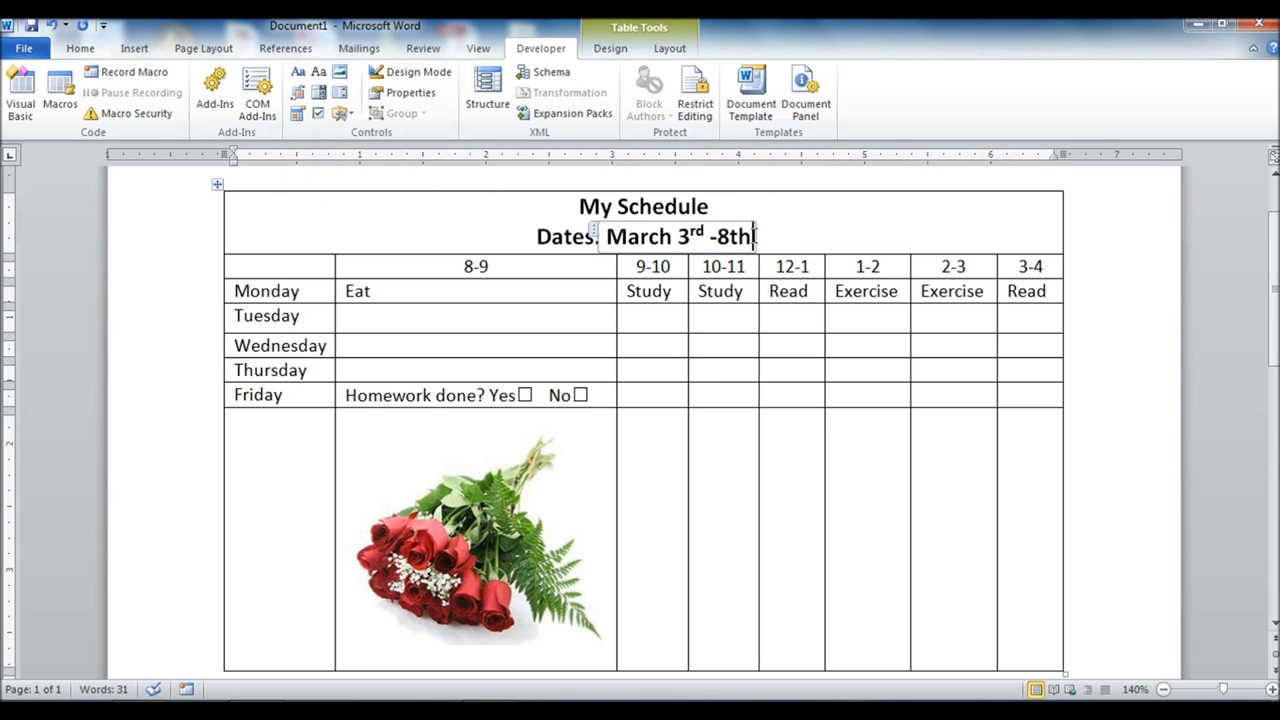
click(597, 232)
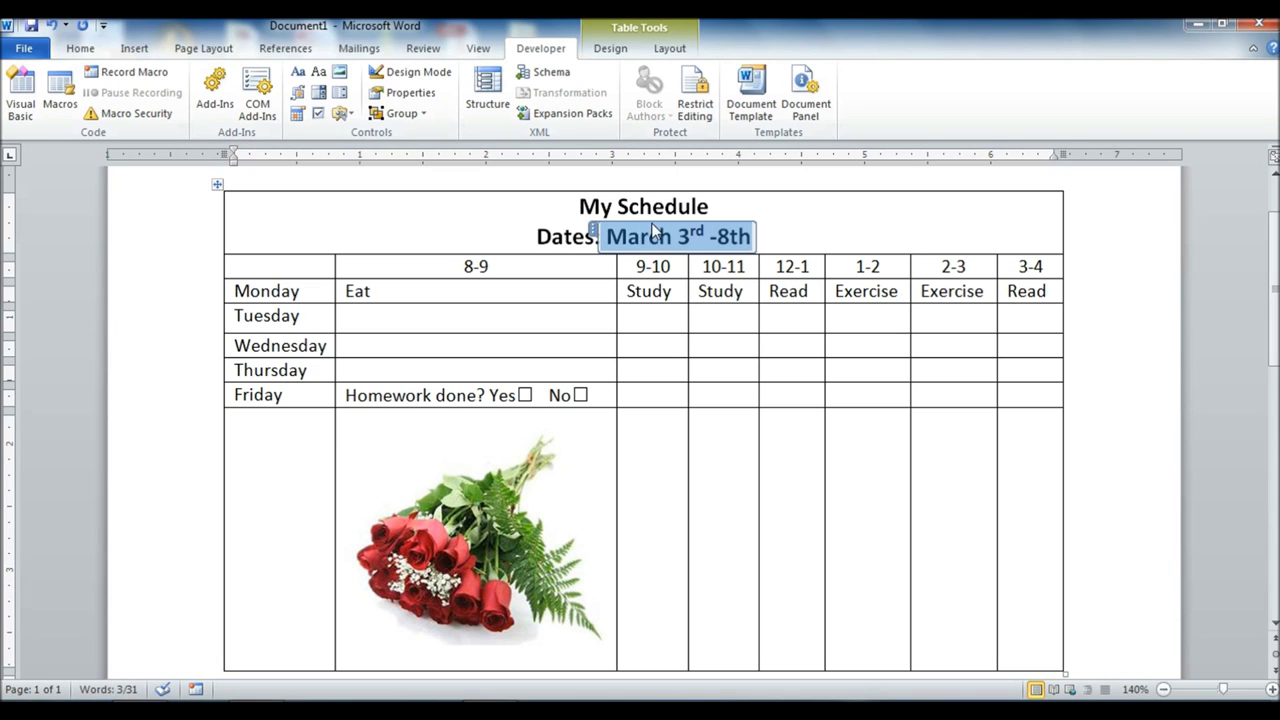
key(Delete)
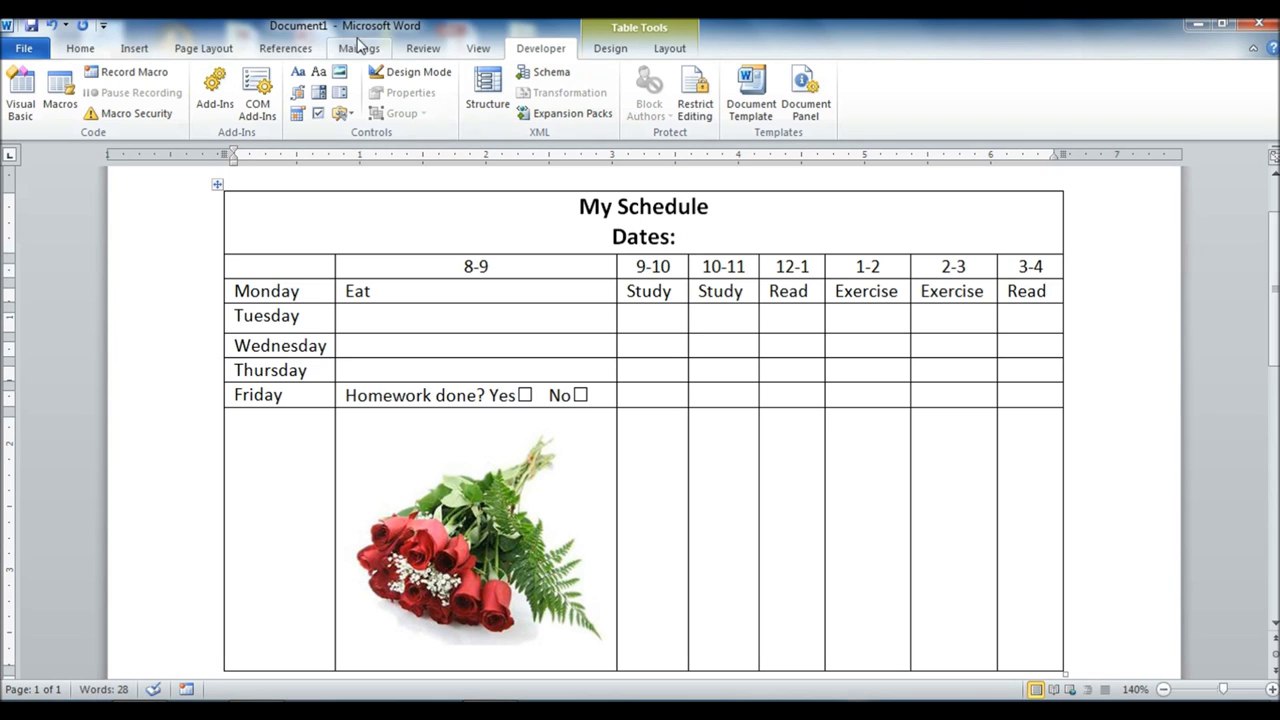
Insert a date picker after Dates: set to 9 September 2013
click(687, 238)
click(308, 116)
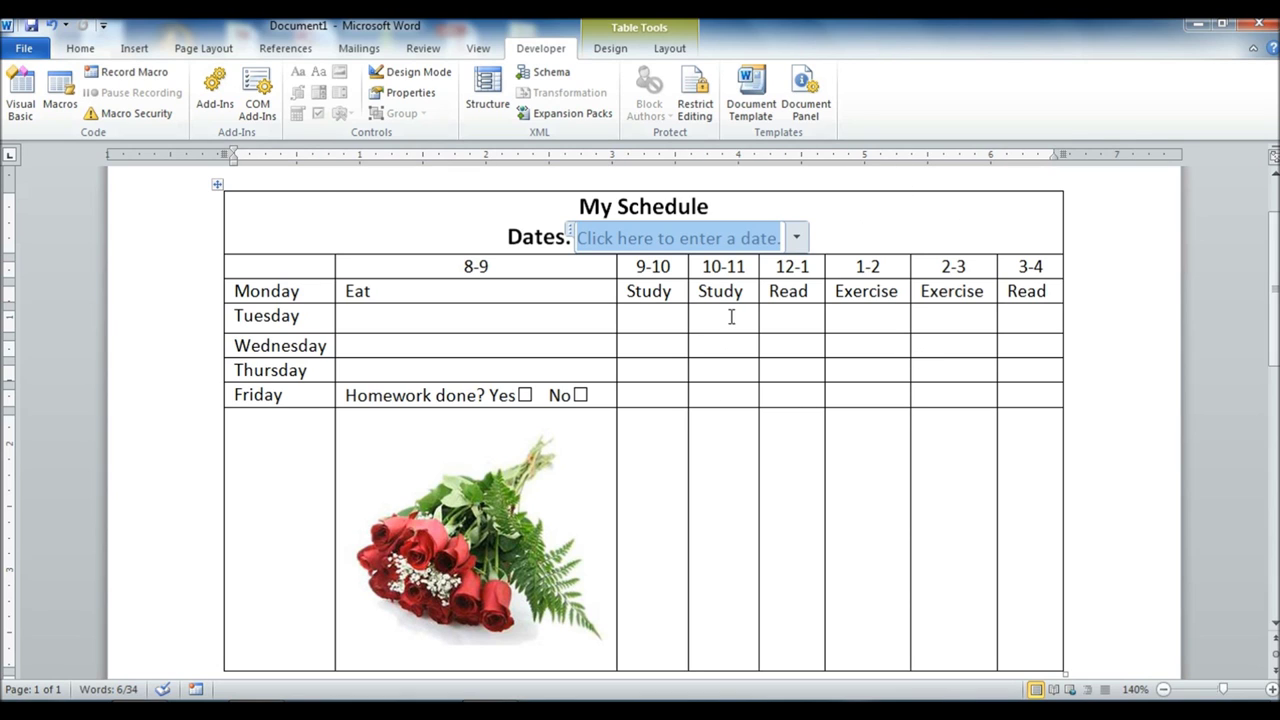
click(798, 239)
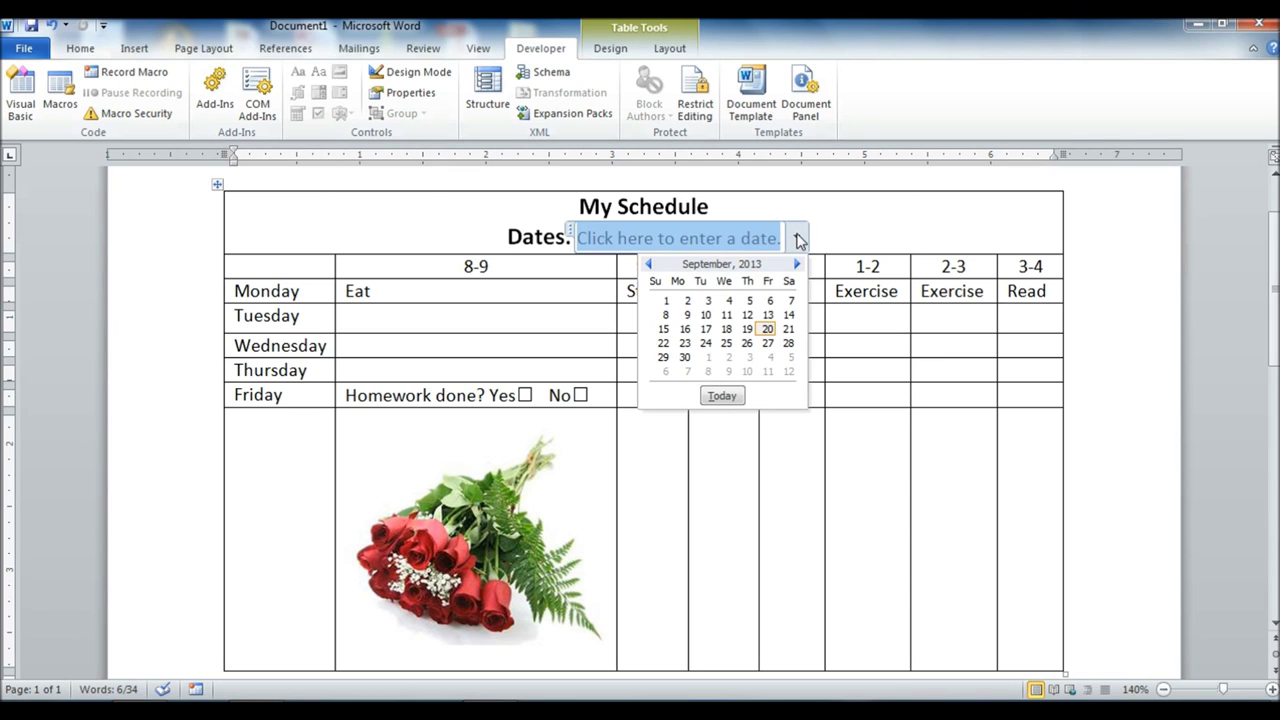
click(687, 315)
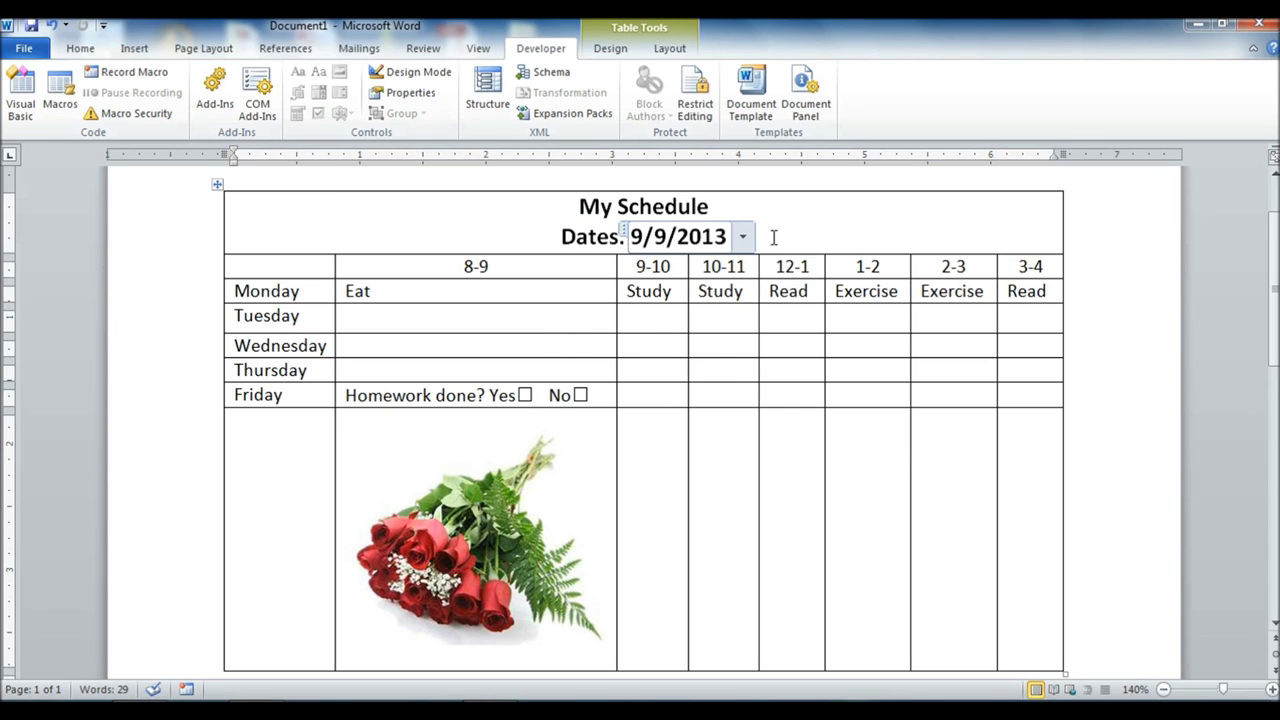
click(535, 238)
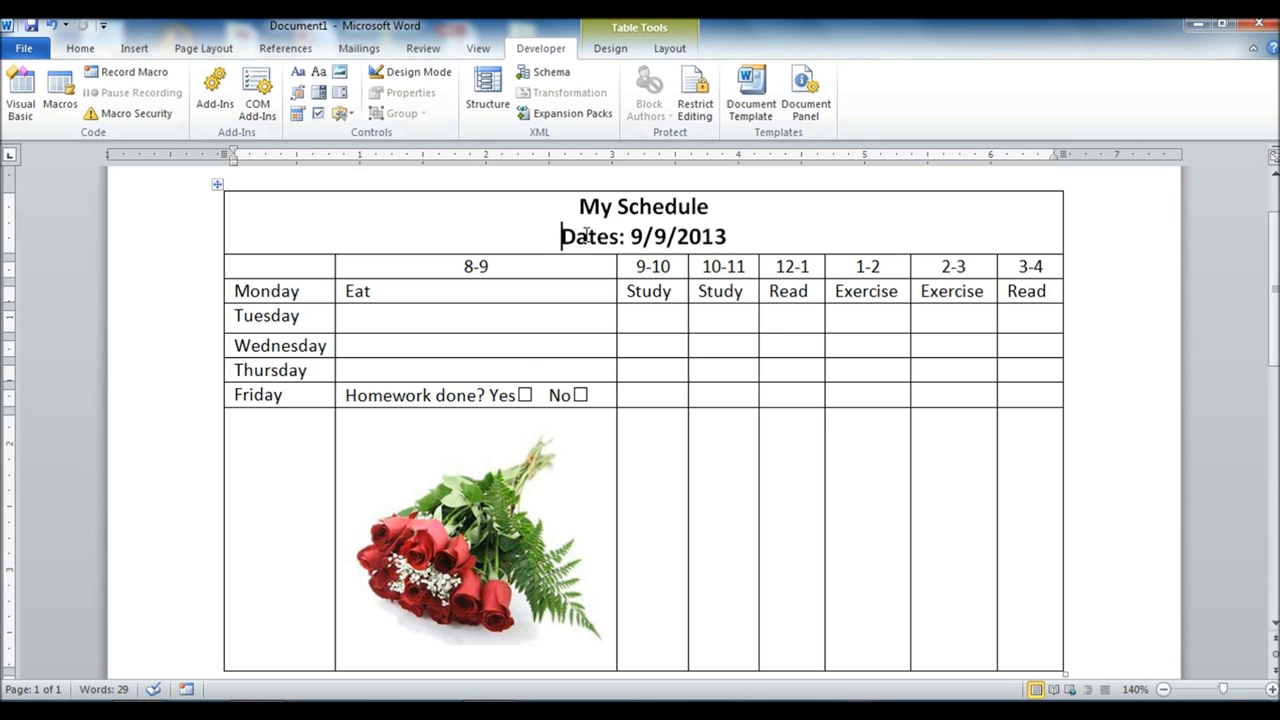
Place the caret around the 9/9/2013 date field and select the date
click(777, 224)
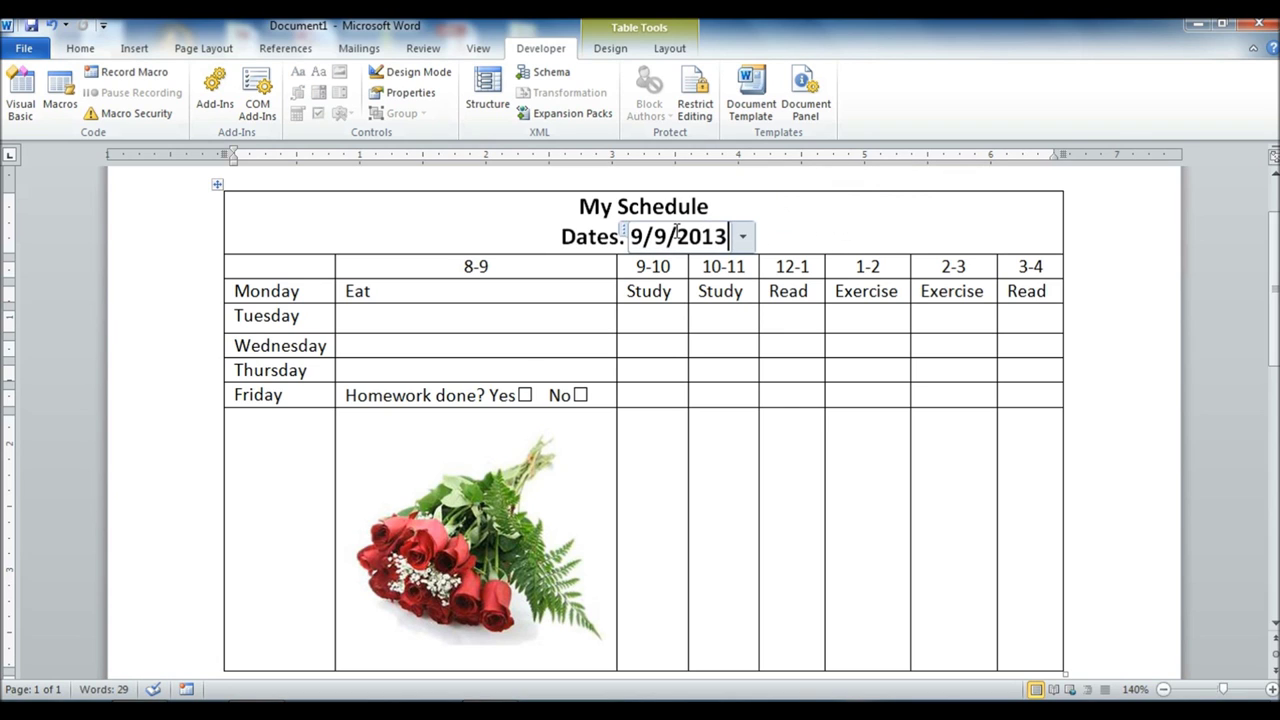
click(621, 237)
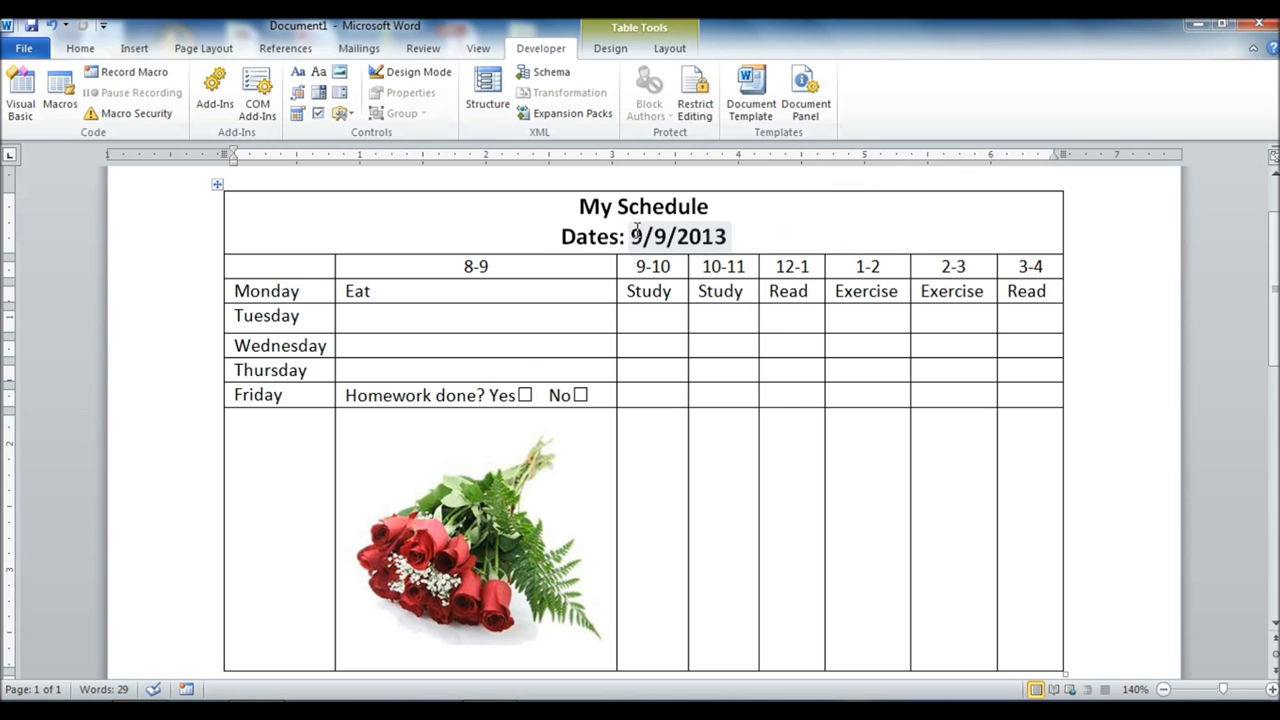
click(630, 238)
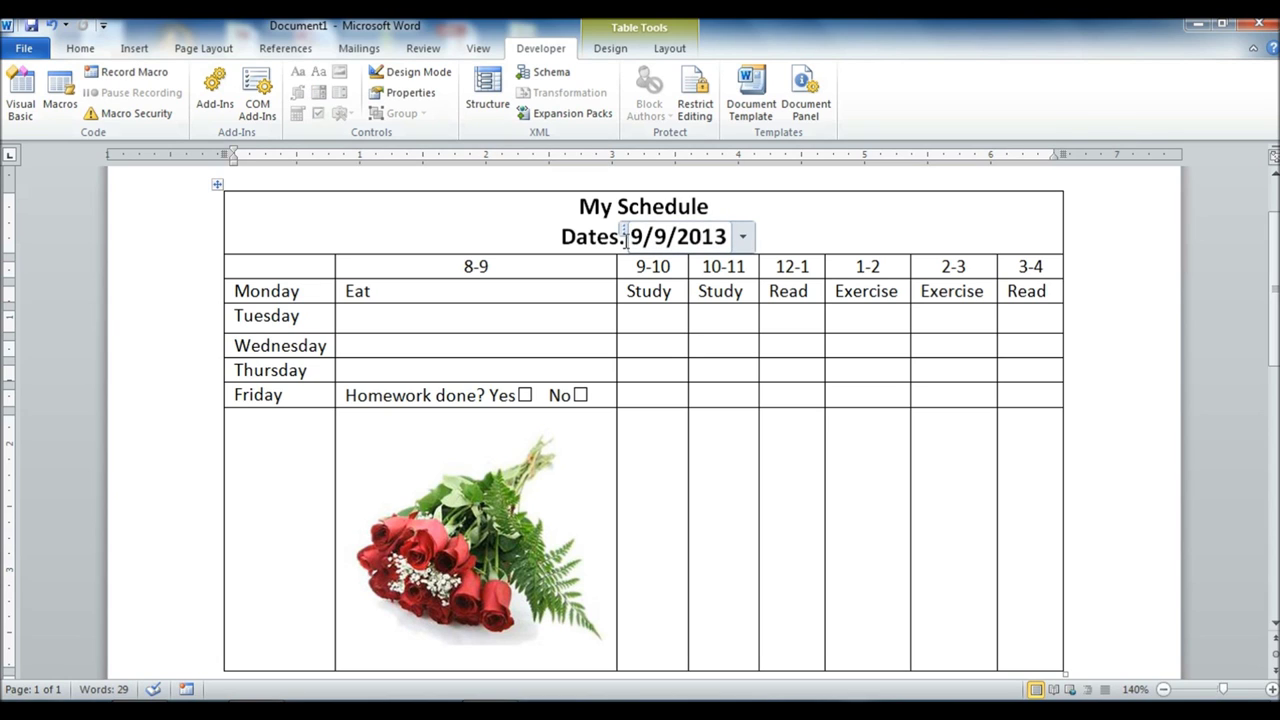
click(625, 238)
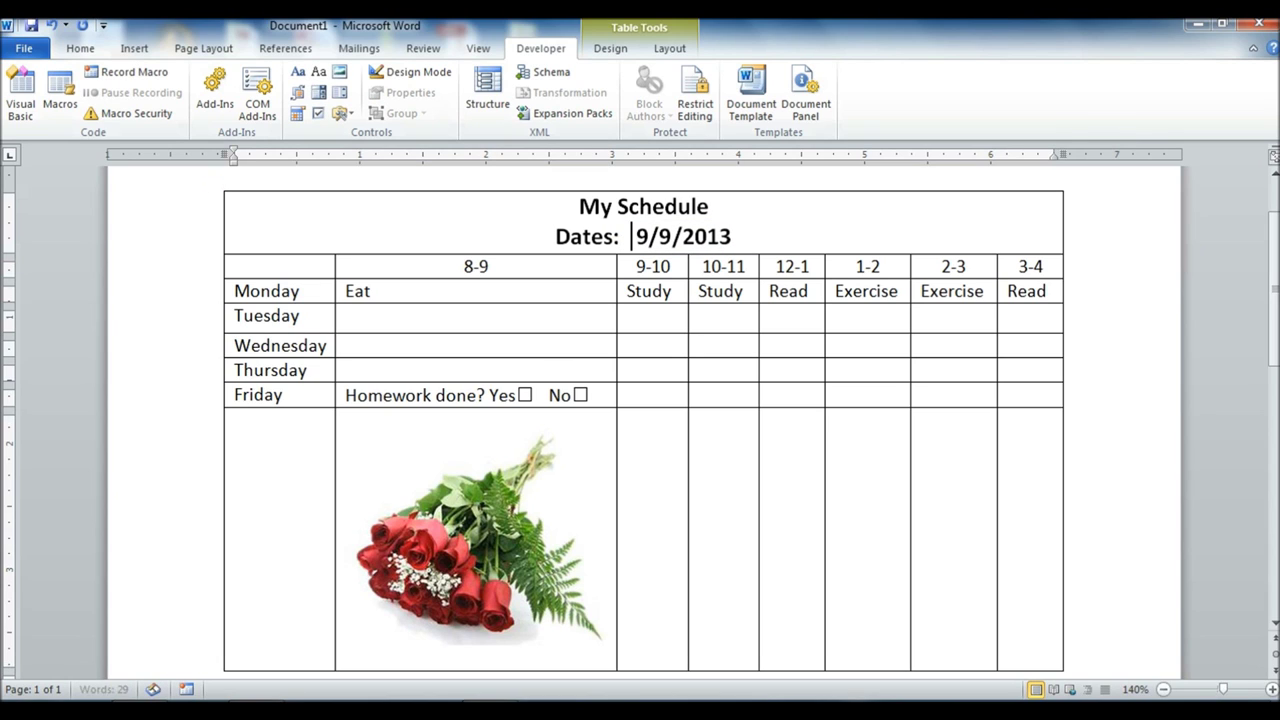
drag(748, 245, 625, 238)
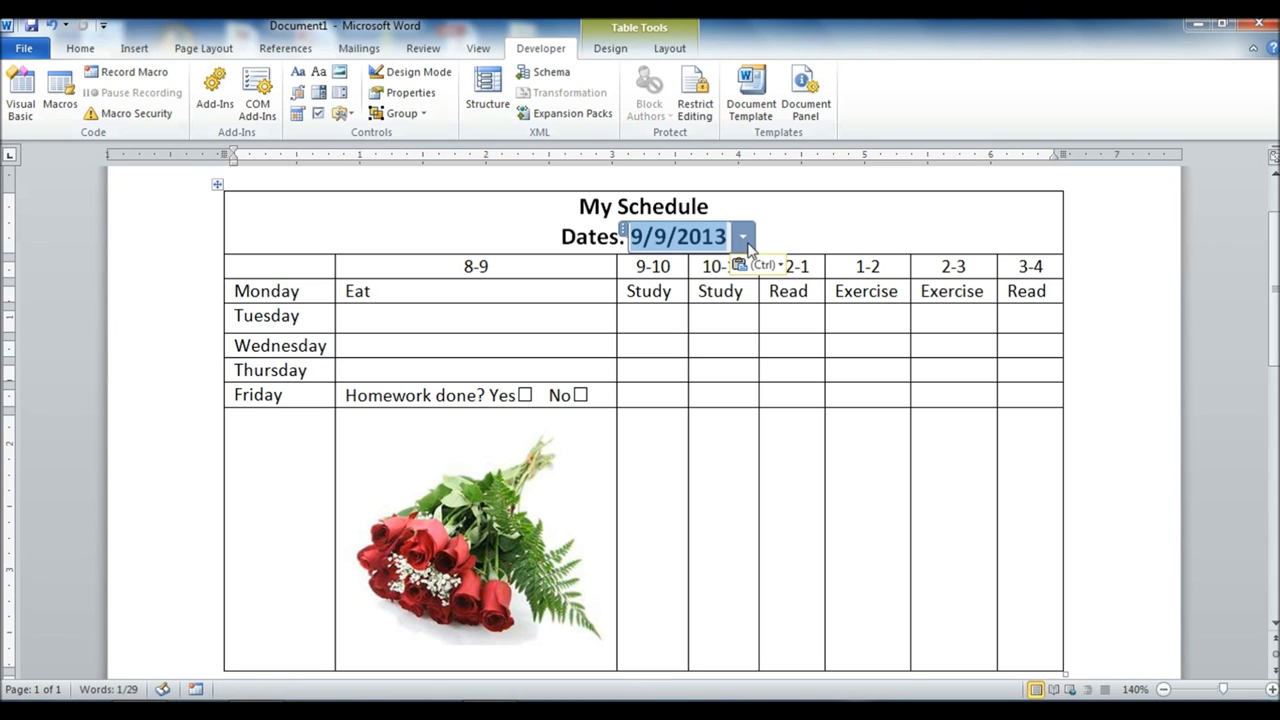
click(785, 237)
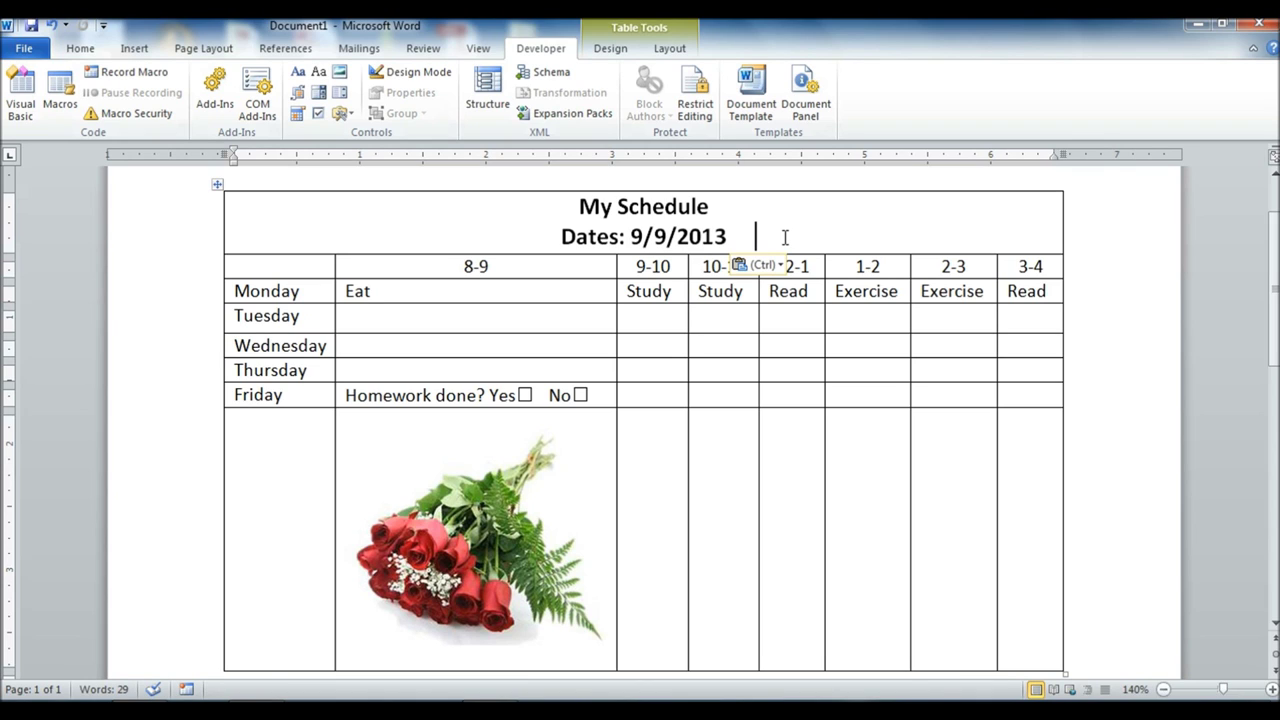
Type 'to', add a second date picker set to 9/13/2013, and remove extra spaces
text(for)
key(BackSpace)
key(BackSpace)
key(BackSpace)
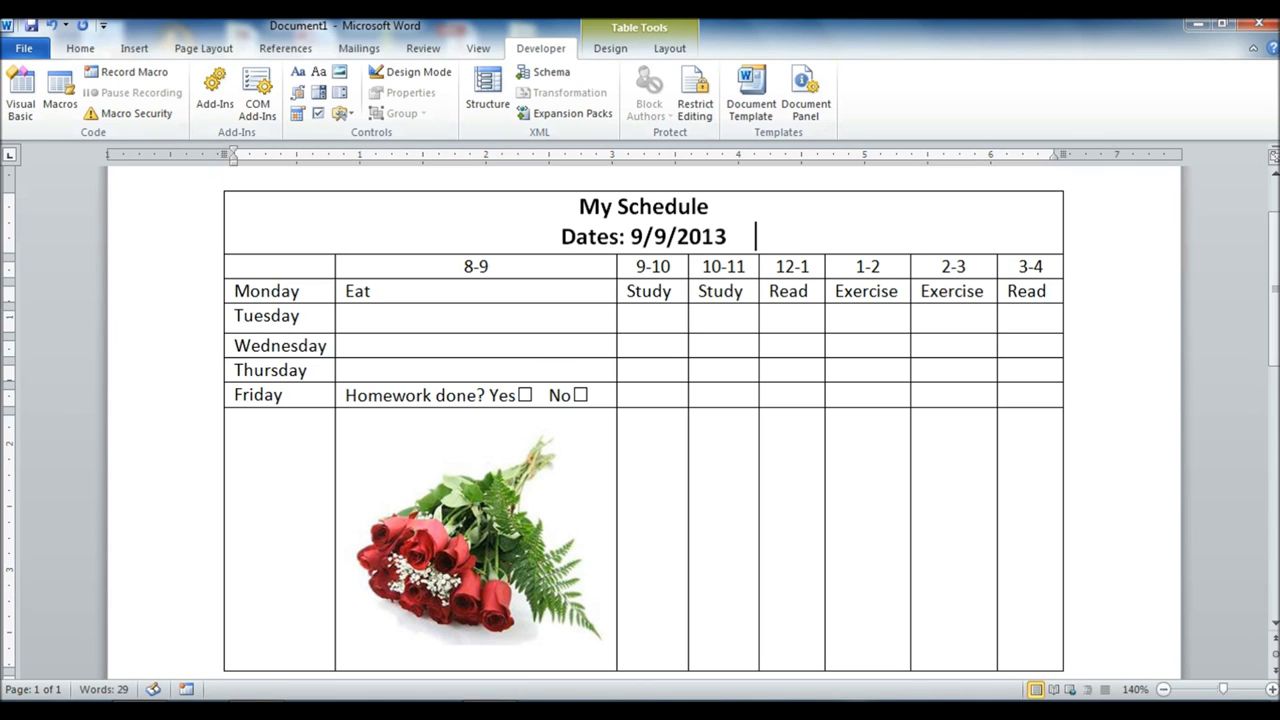
text(to)
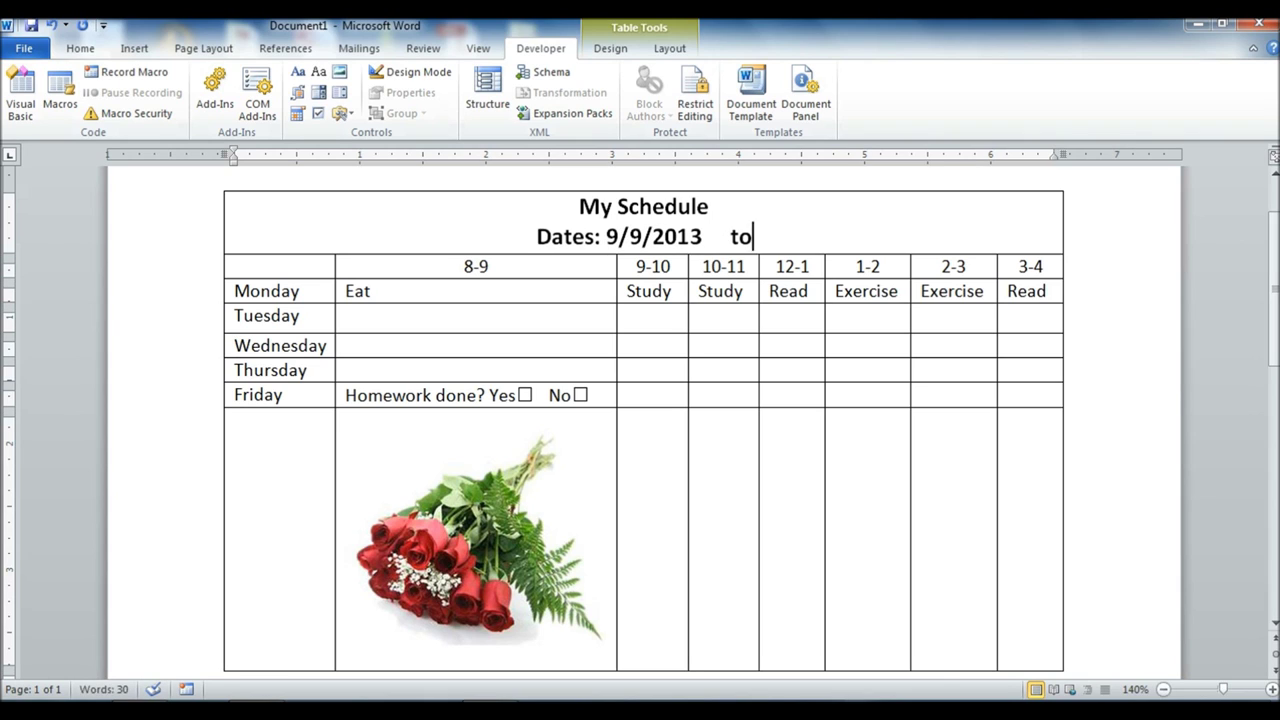
click(297, 114)
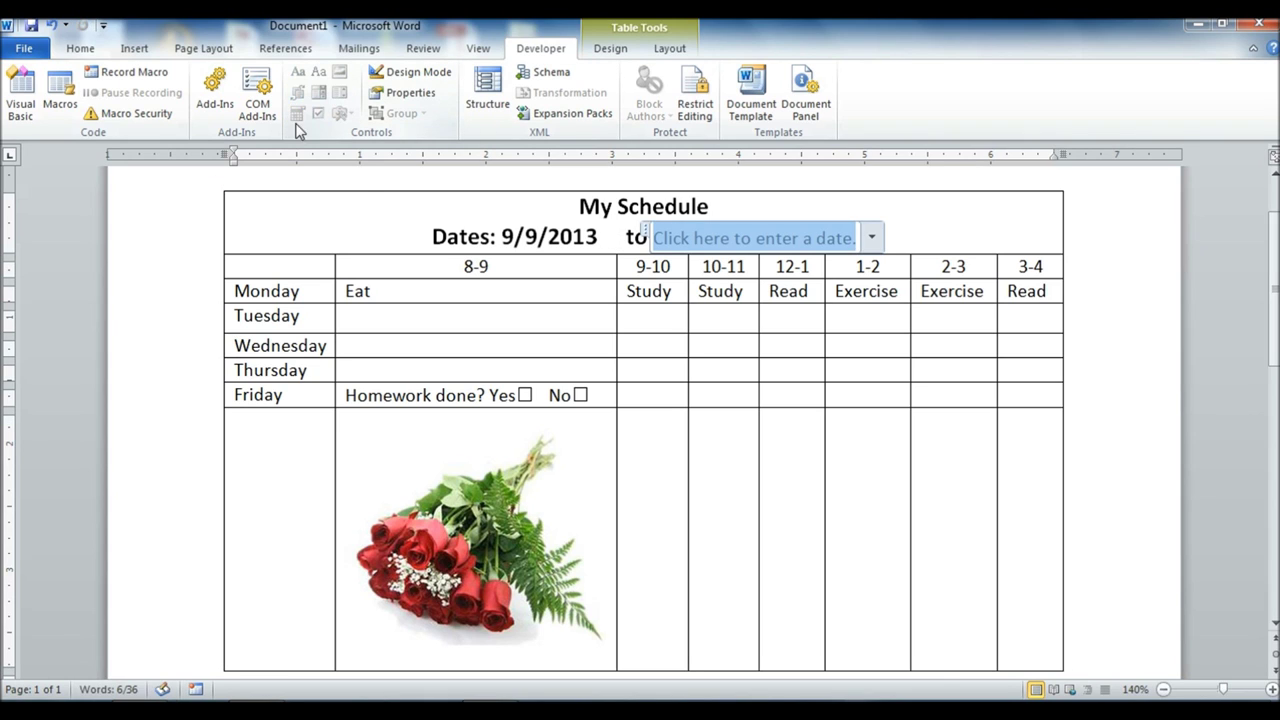
click(872, 238)
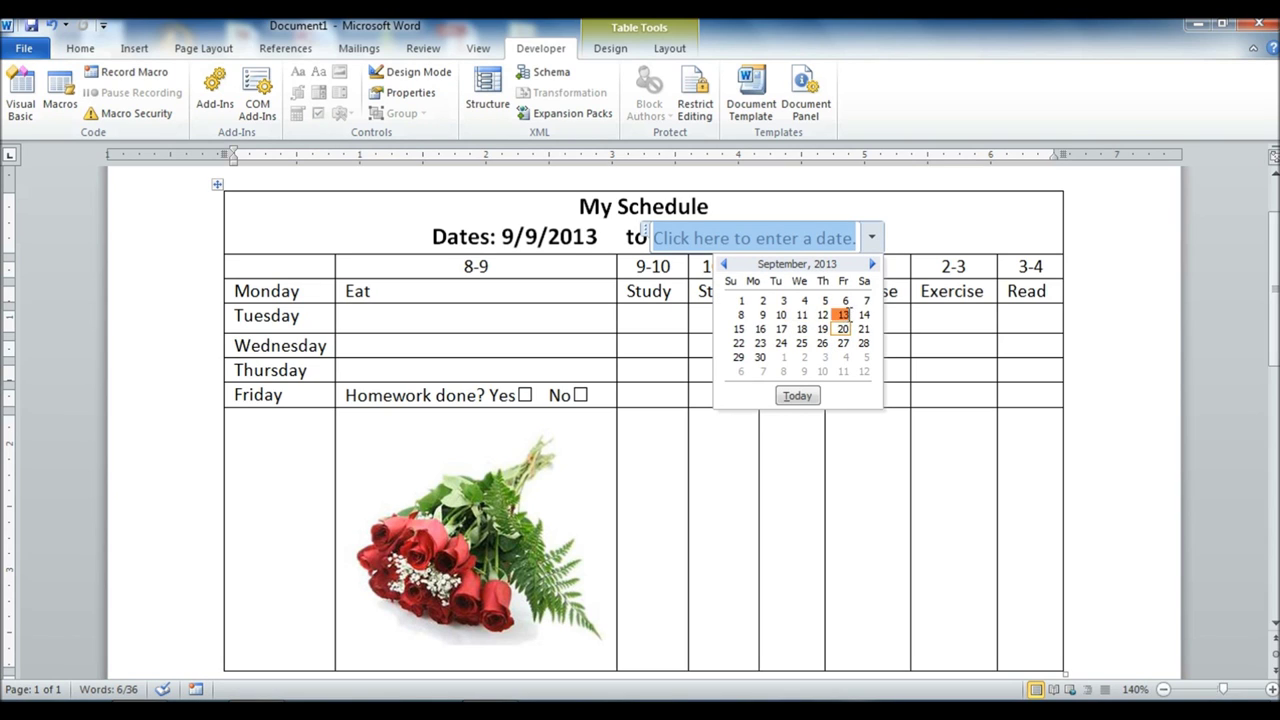
click(843, 314)
click(914, 208)
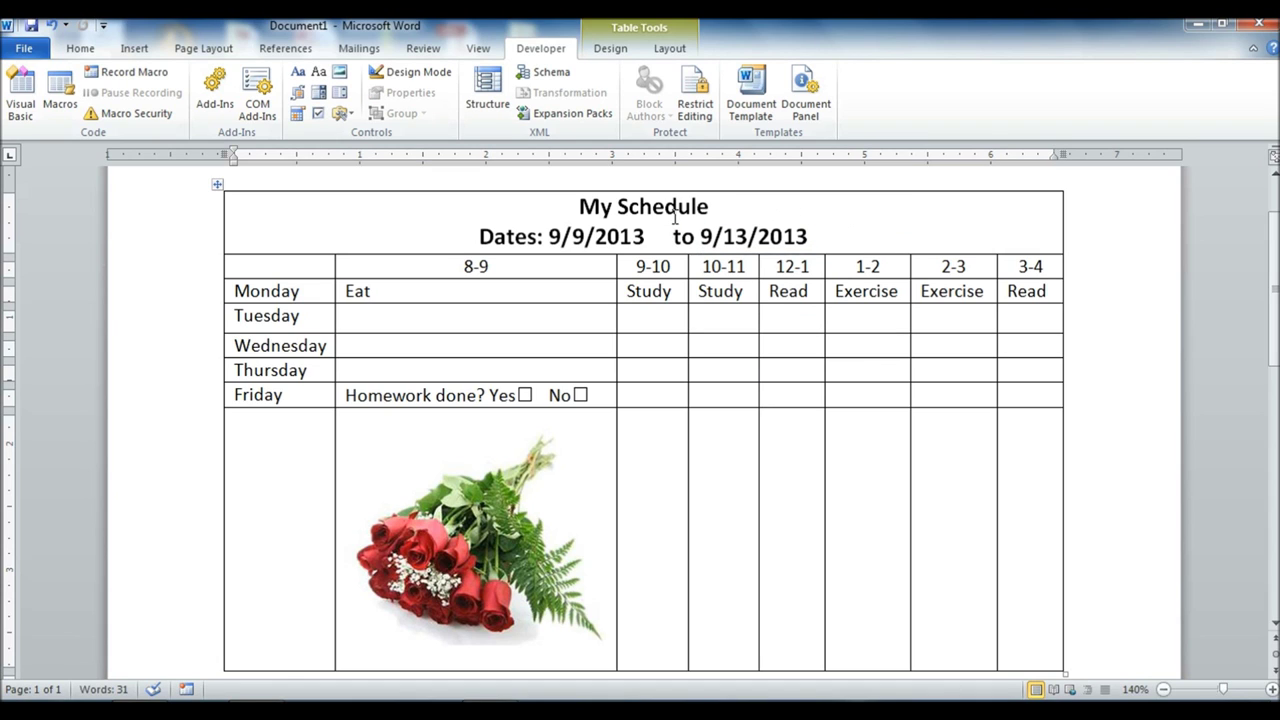
key(BackSpace)
key(BackSpace)
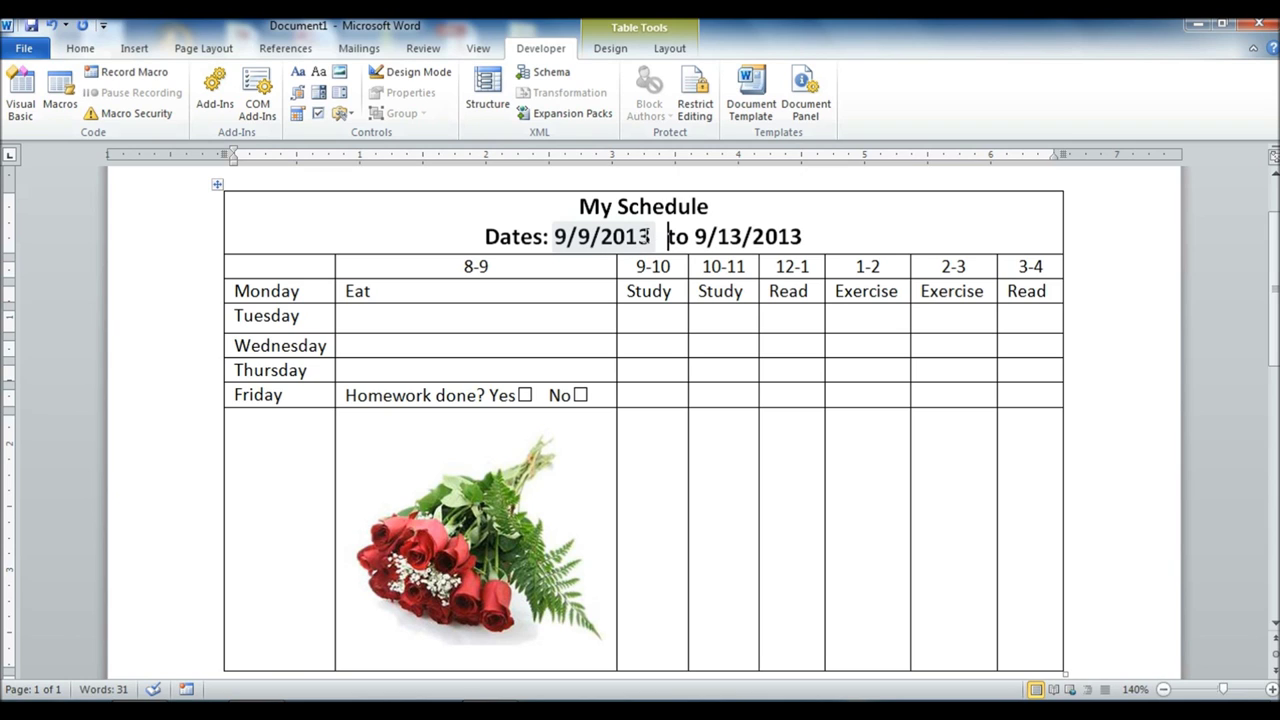
key(BackSpace)
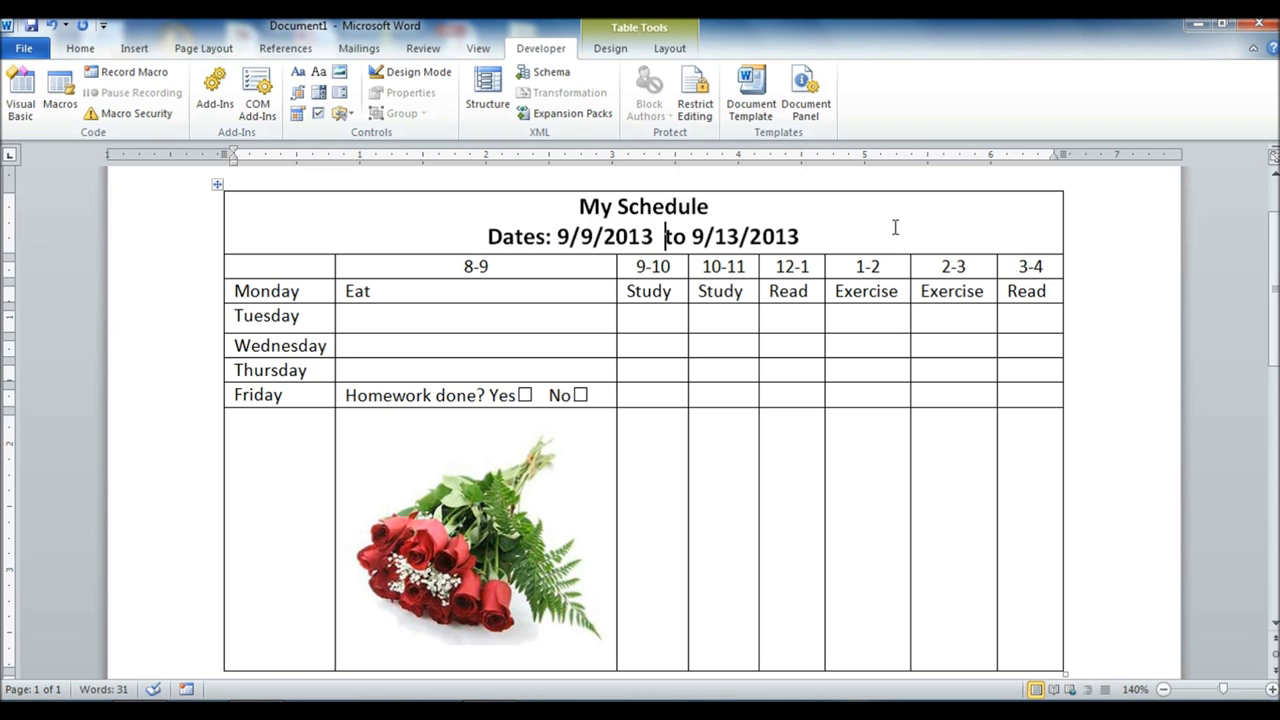
Scroll up and down through the finished schedule table to review it
click(712, 400)
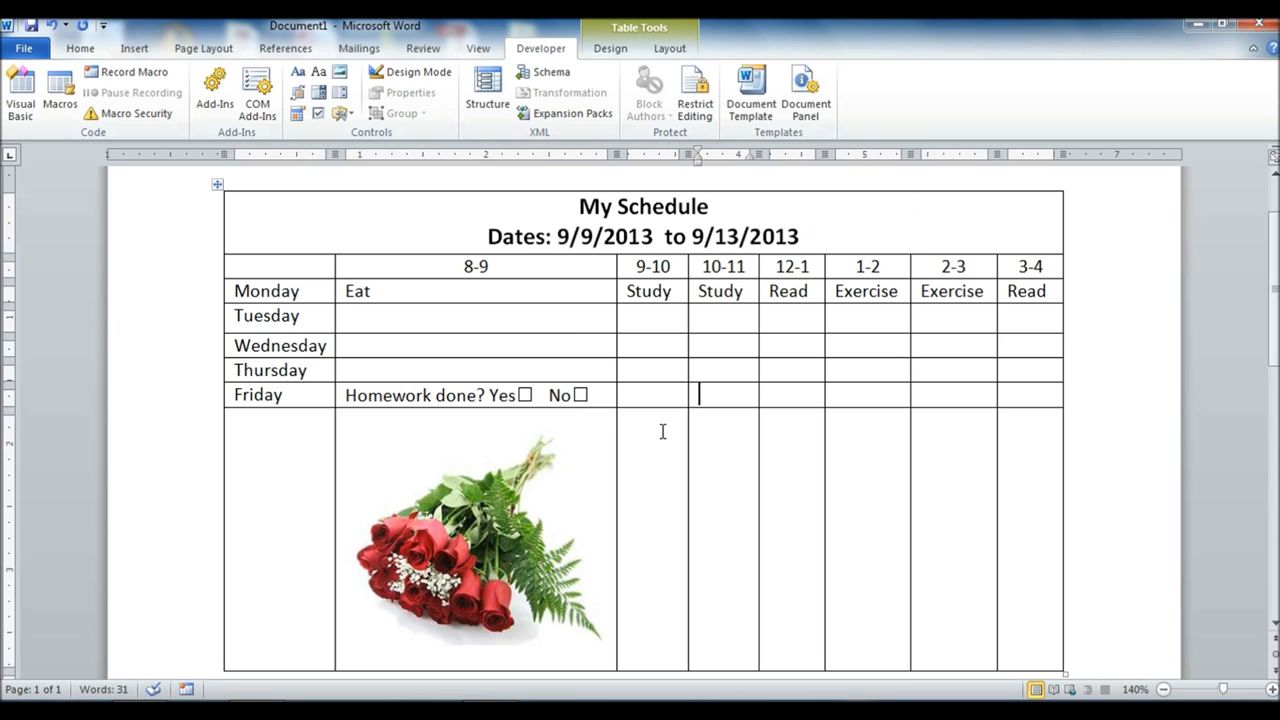
scroll(610, 420, down, 3)
scroll(566, 400, up, 3)
scroll(566, 408, down, 2)
scroll(557, 405, up, 1)
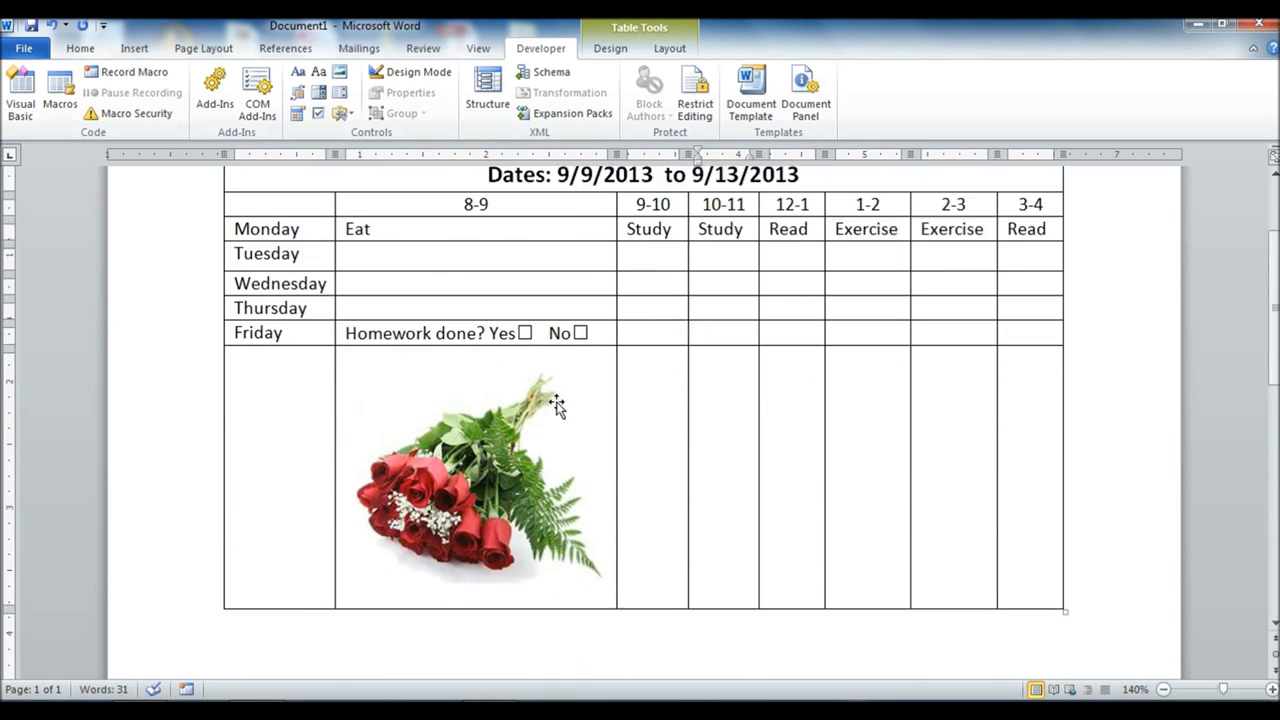
scroll(557, 405, up, 1)
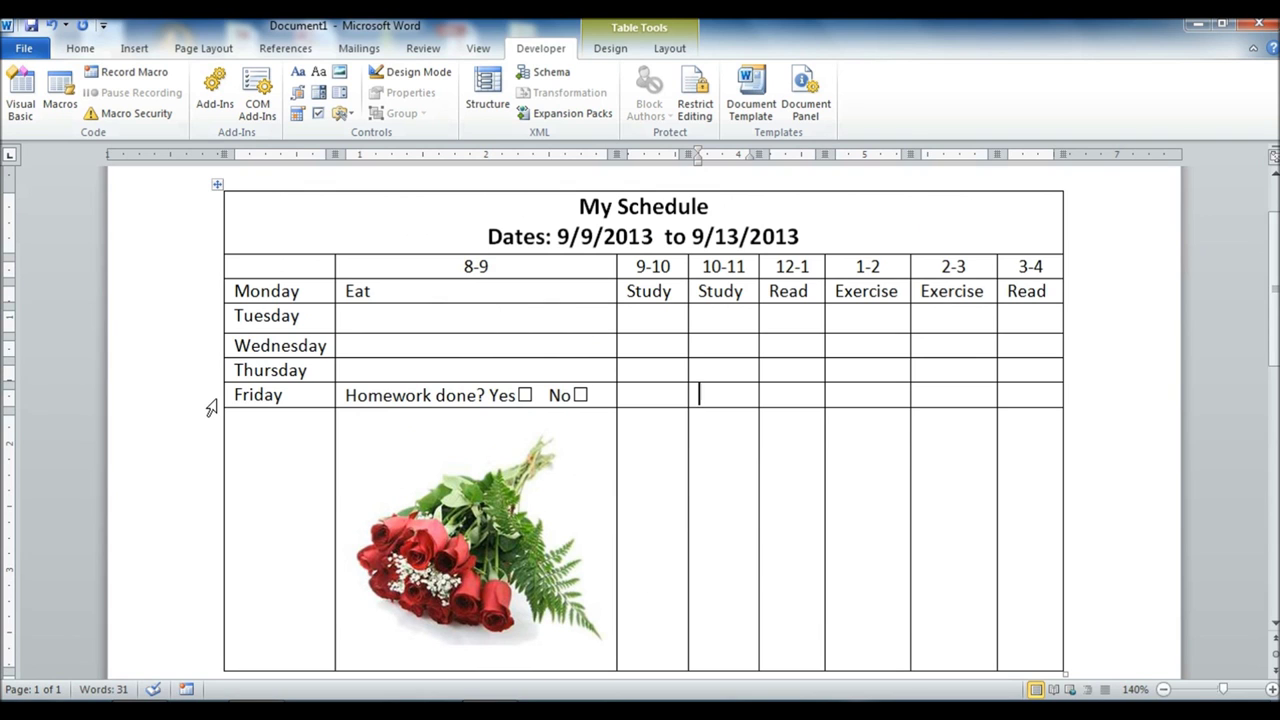
scroll(590, 450, down, 2)
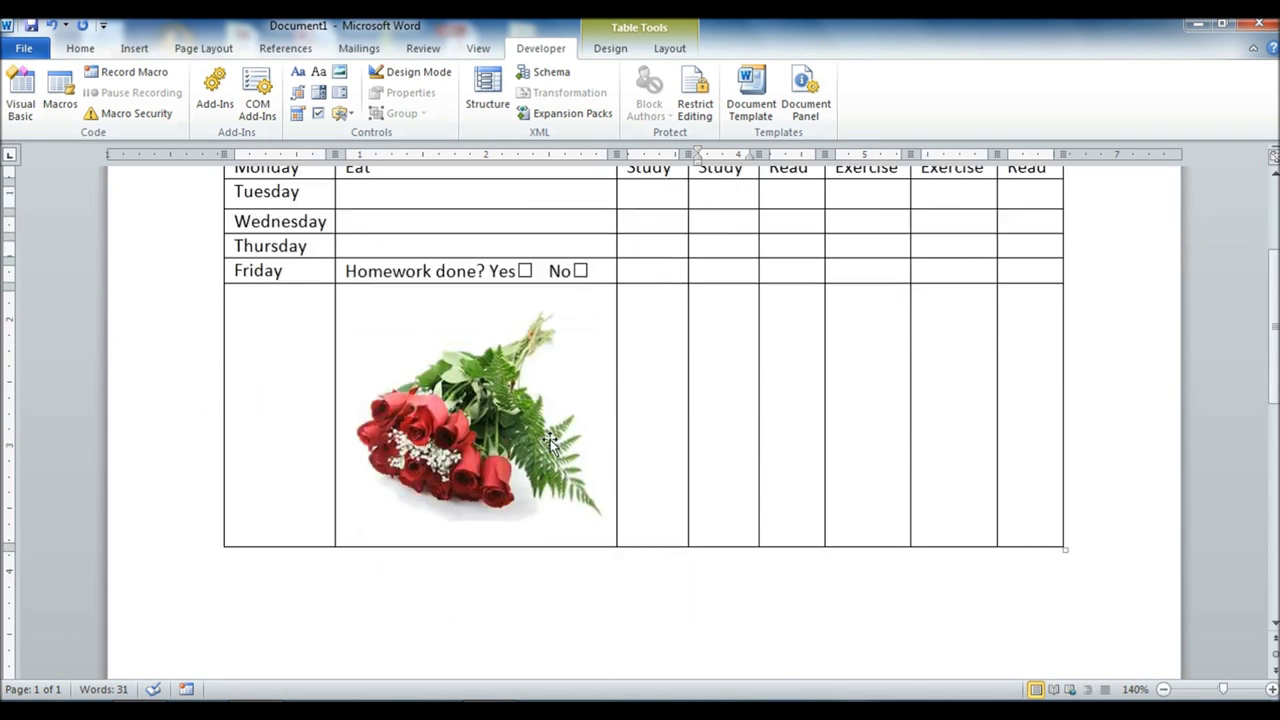
scroll(524, 435, up, 4)
scroll(524, 435, down, 5)
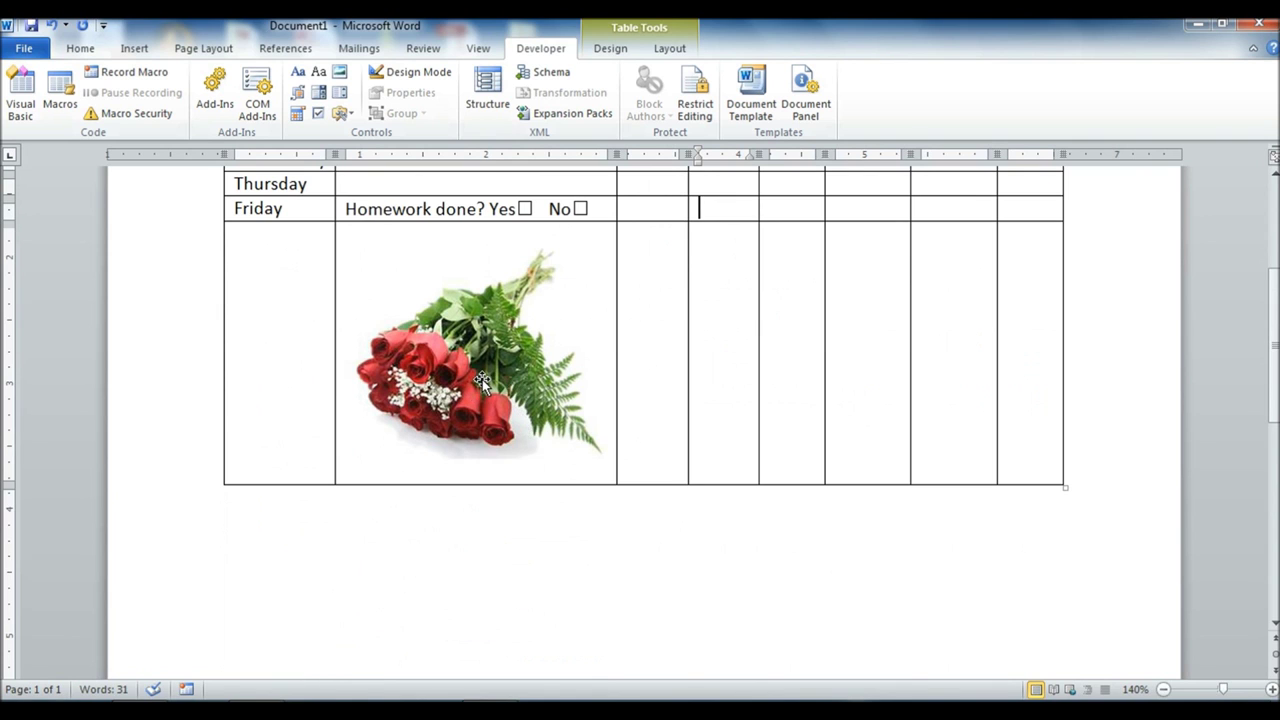
scroll(482, 379, up, 5)
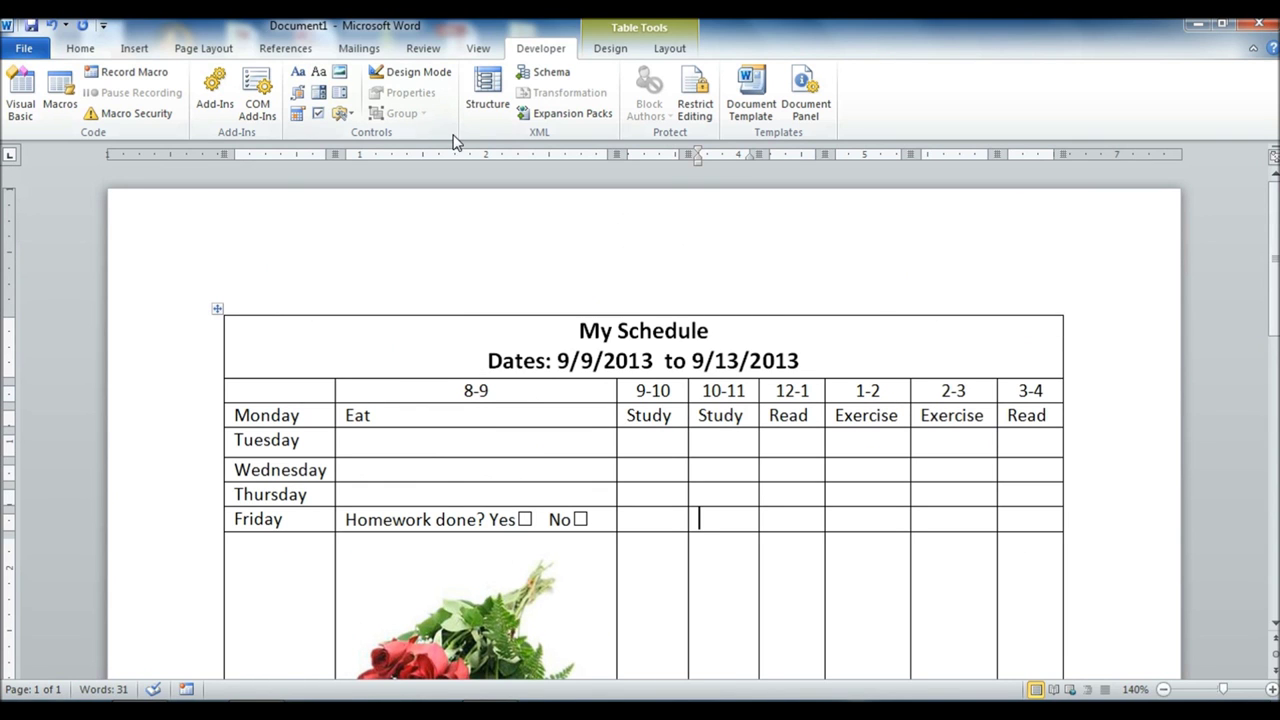
Leave the Developer commands and bring up the Insert ribbon
click(78, 49)
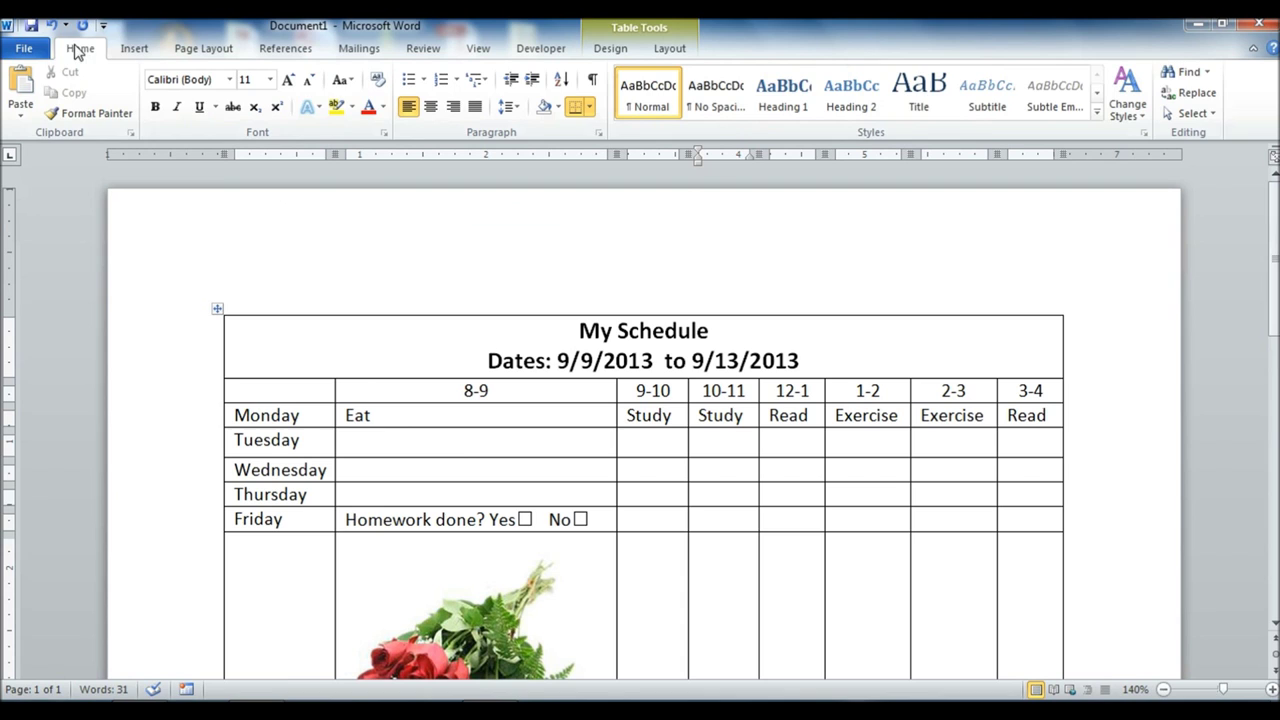
click(134, 48)
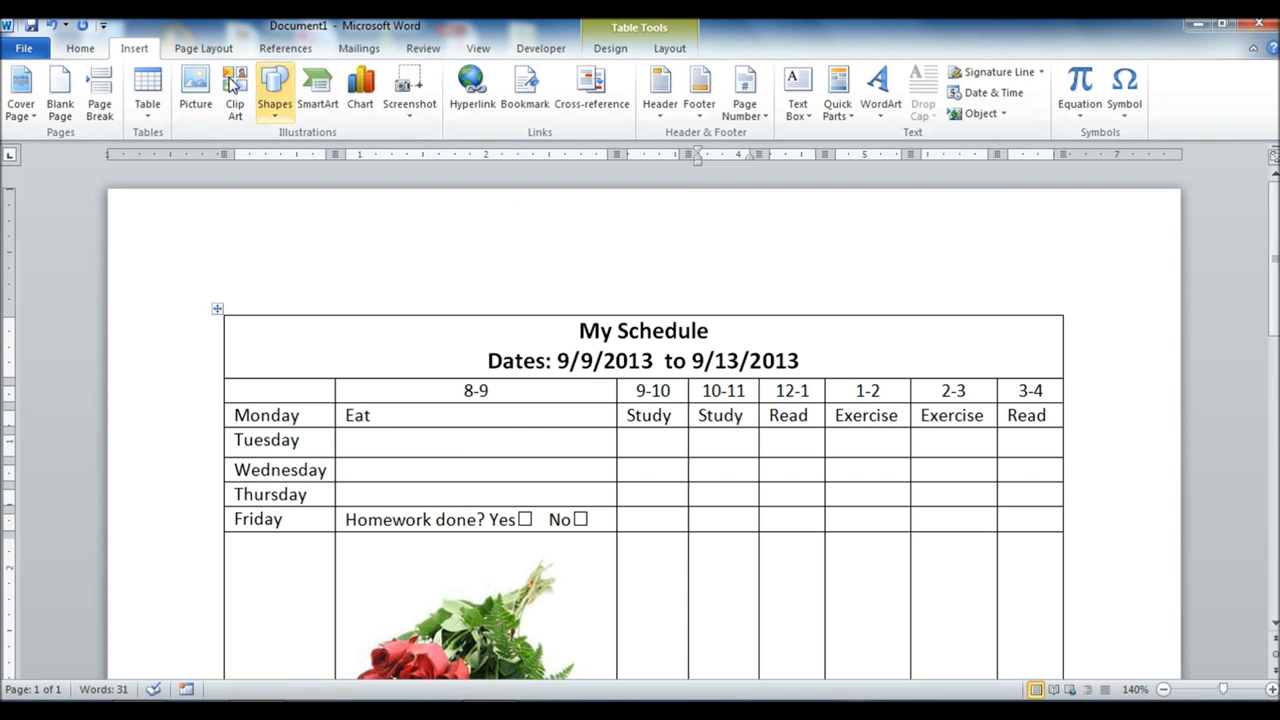
scroll(197, 88, down, 3)
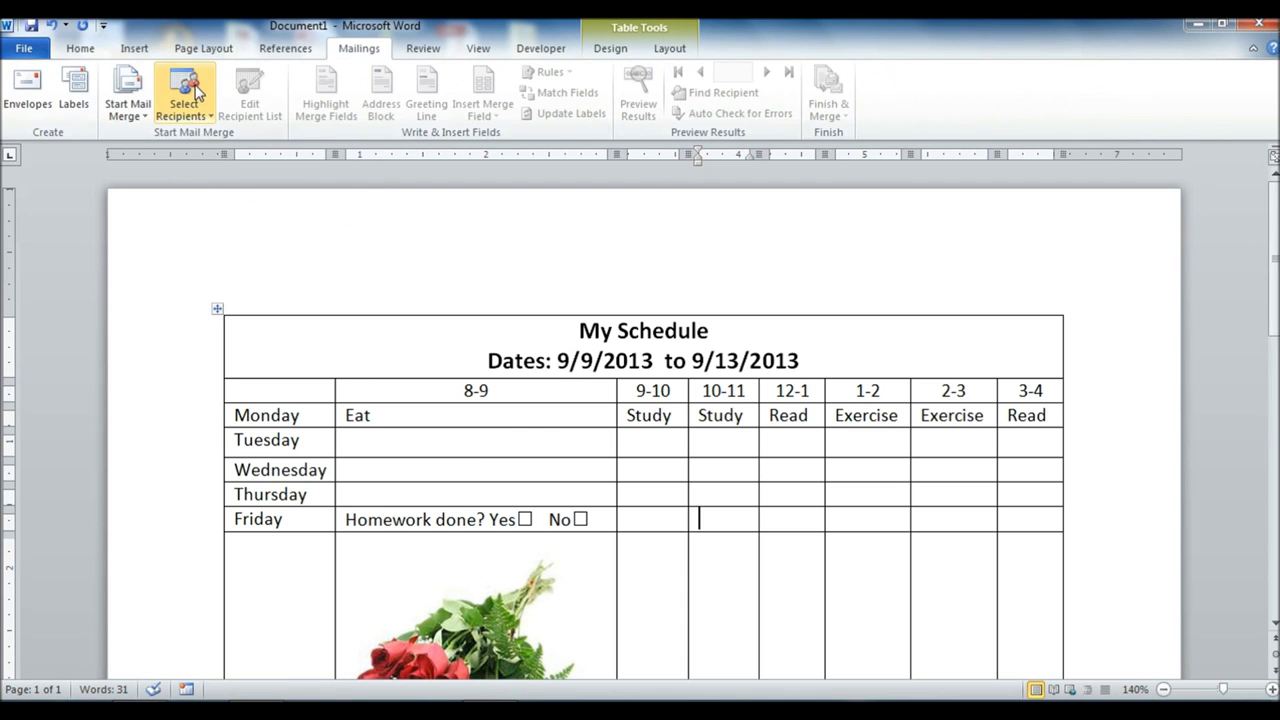
Search clip art for 'Sun' instead of 'Building' and insert the first sun image
scroll(197, 90, up, 3)
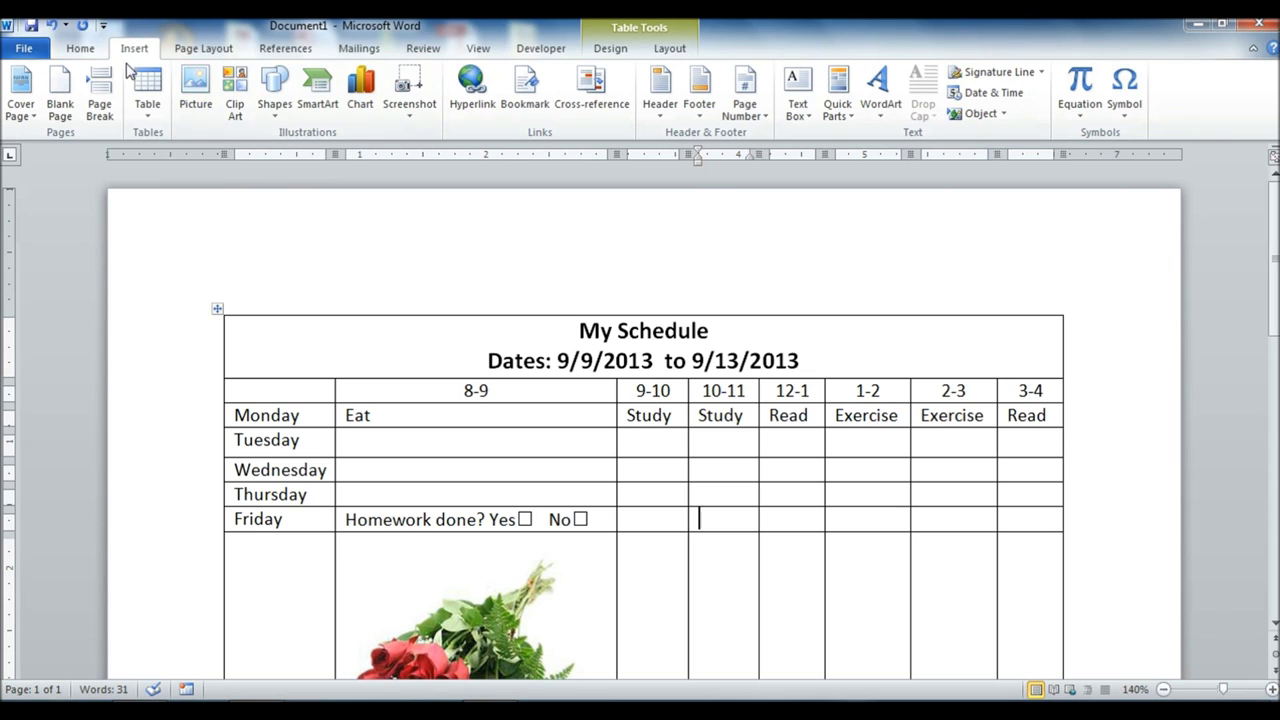
click(235, 96)
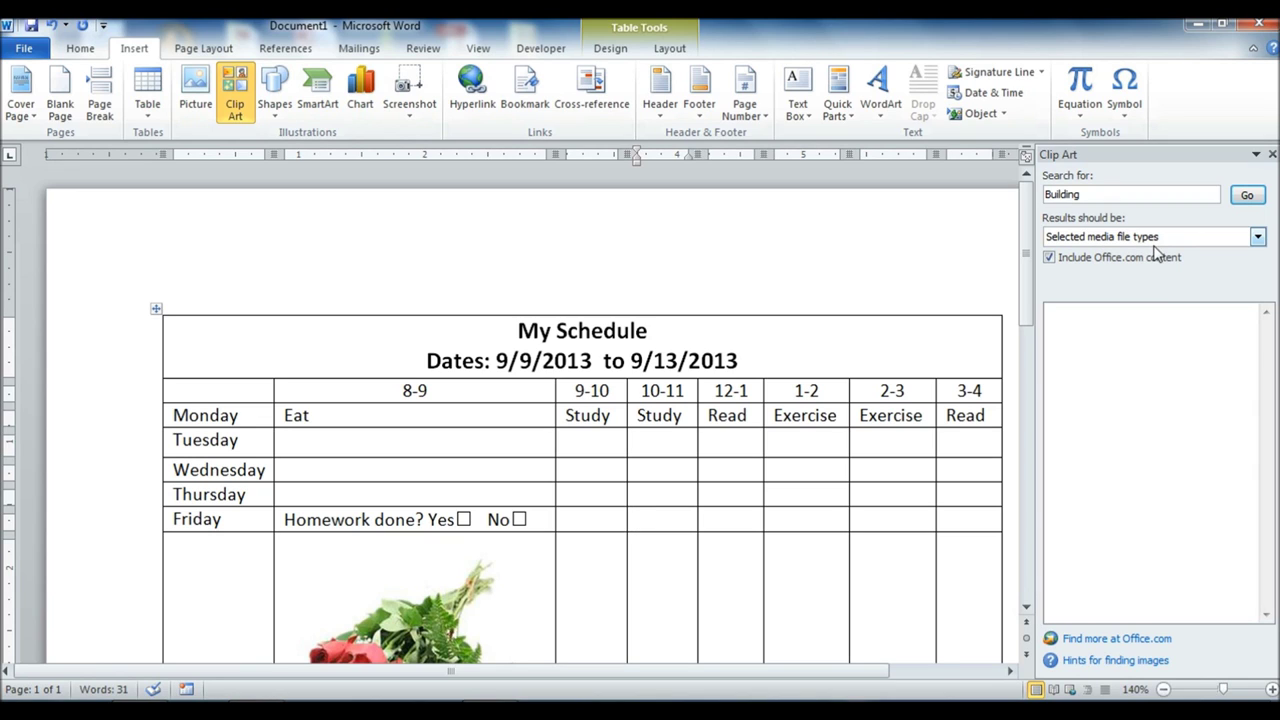
click(1091, 197)
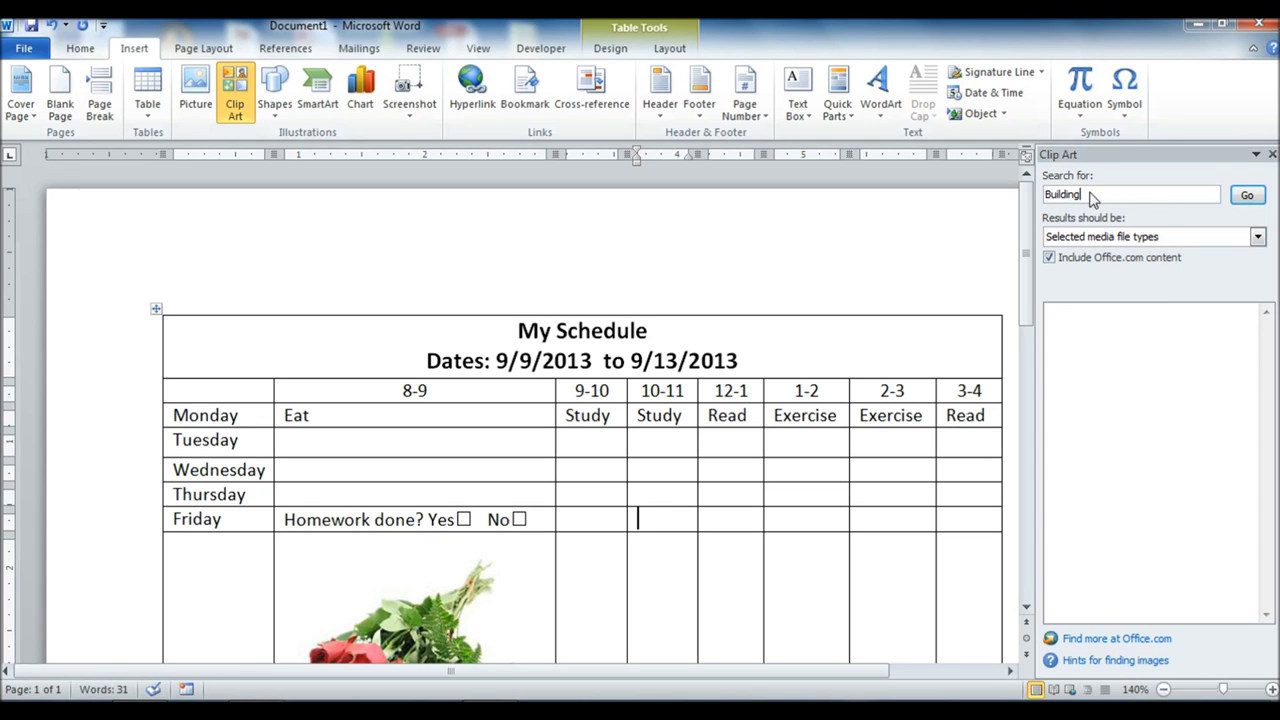
drag(1091, 194, 1039, 192)
text(Sun)
key(Return)
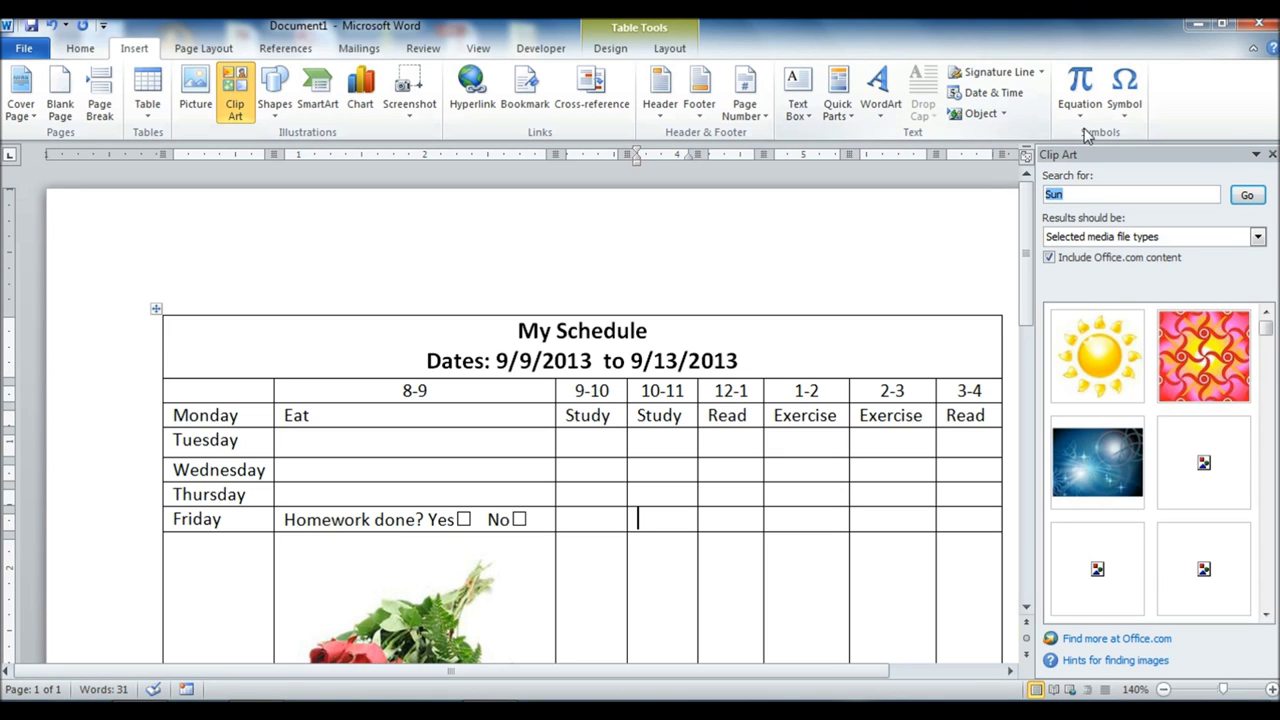
click(1088, 355)
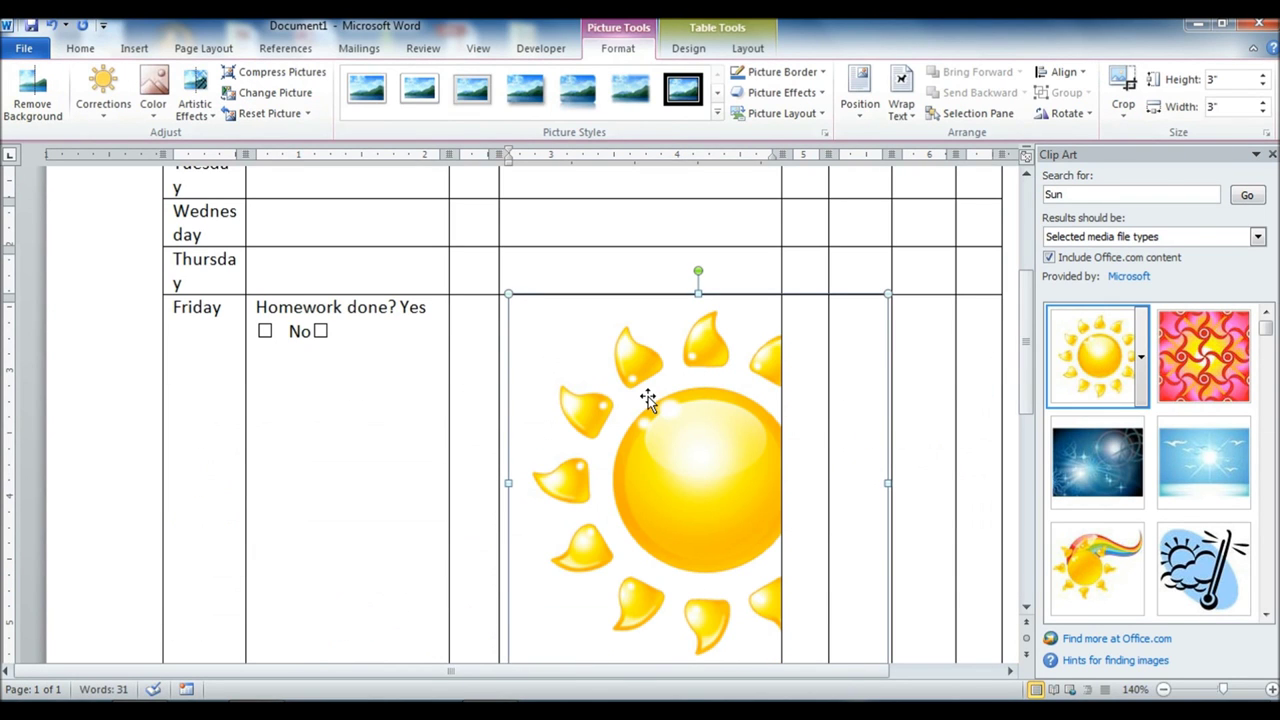
scroll(657, 330, down, 3)
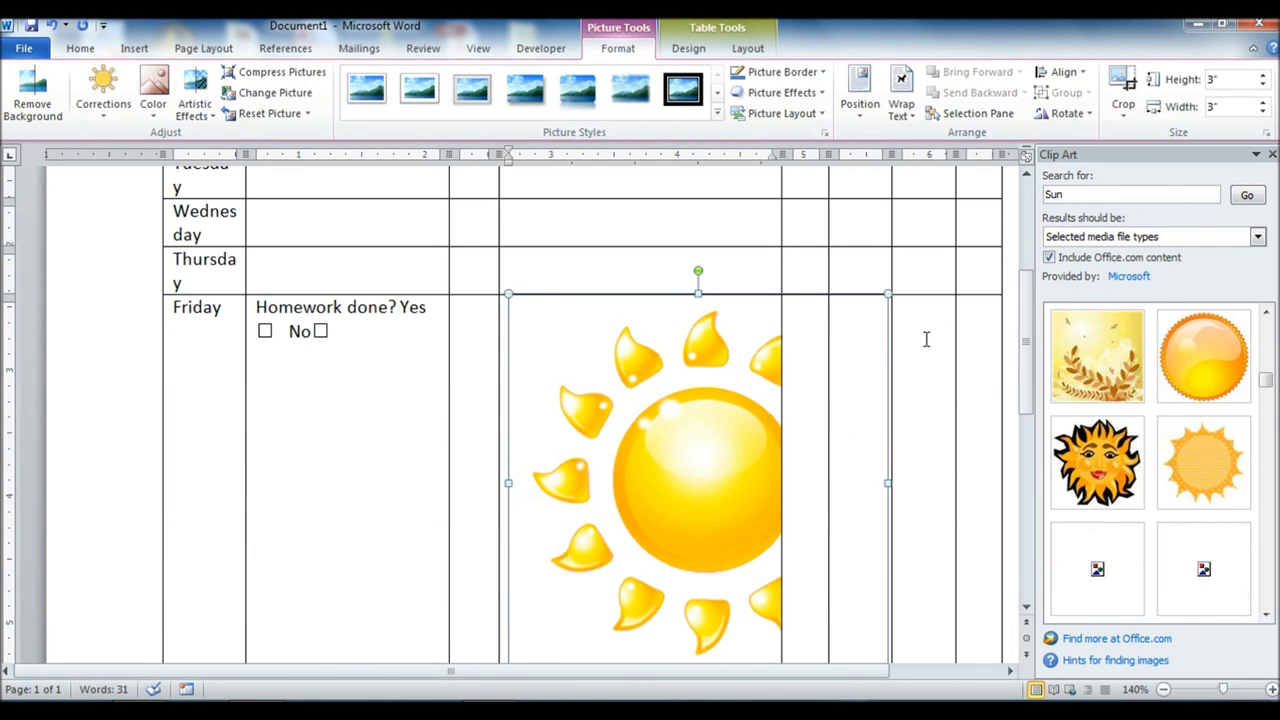
mouse_move(1027, 325)
mouse_down()
mouse_move(1040, 410)
mouse_move(1033, 345)
mouse_up()
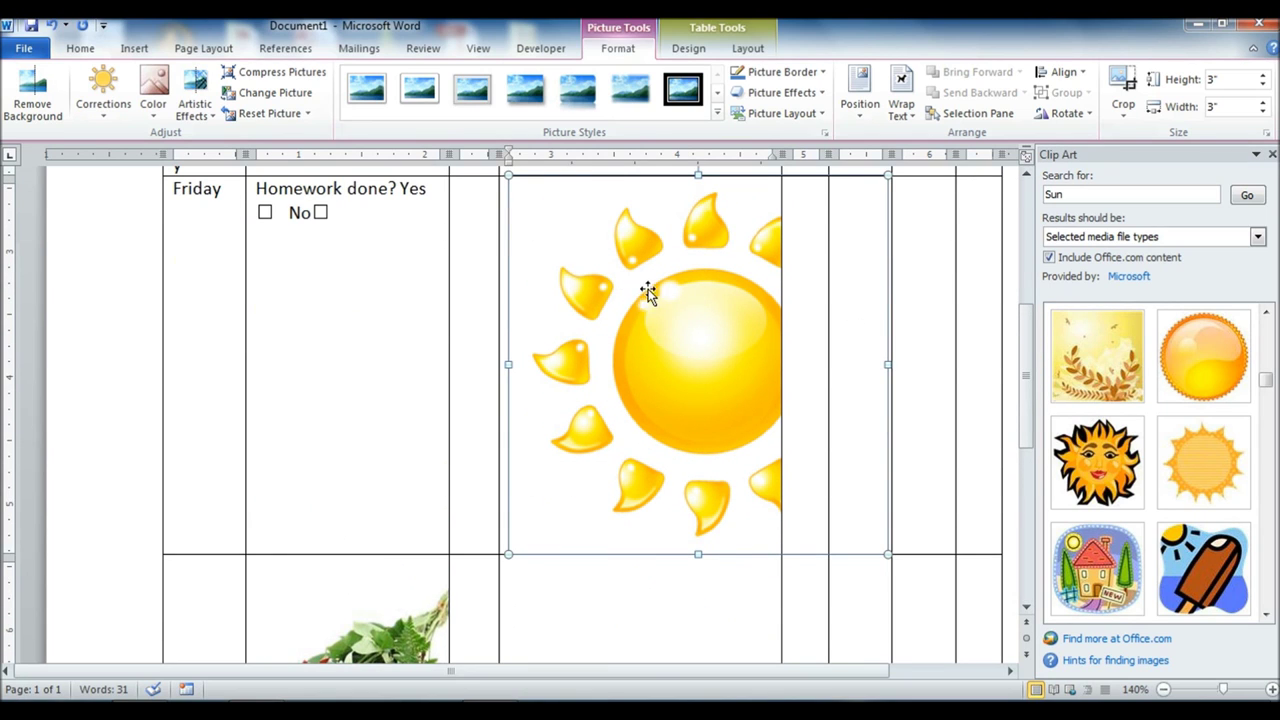
key(Delete)
click(371, 553)
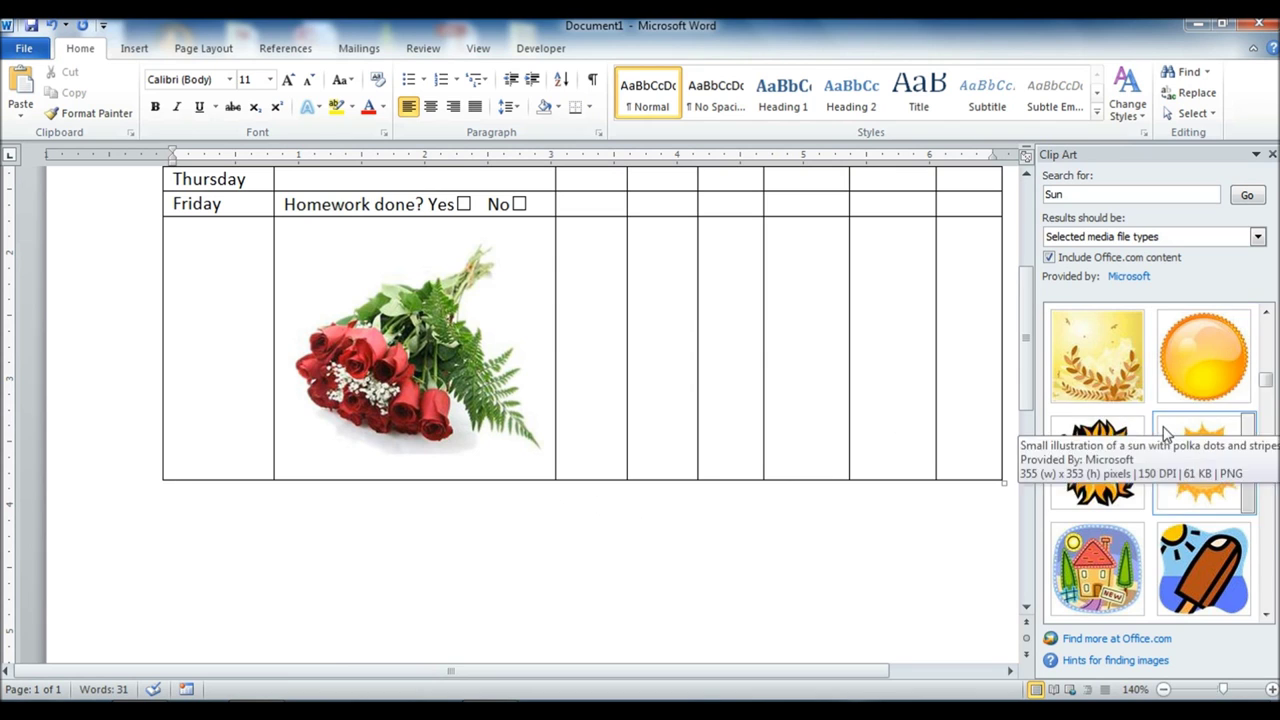
Insert the smiling-sun clip art below the schedule table
click(1107, 467)
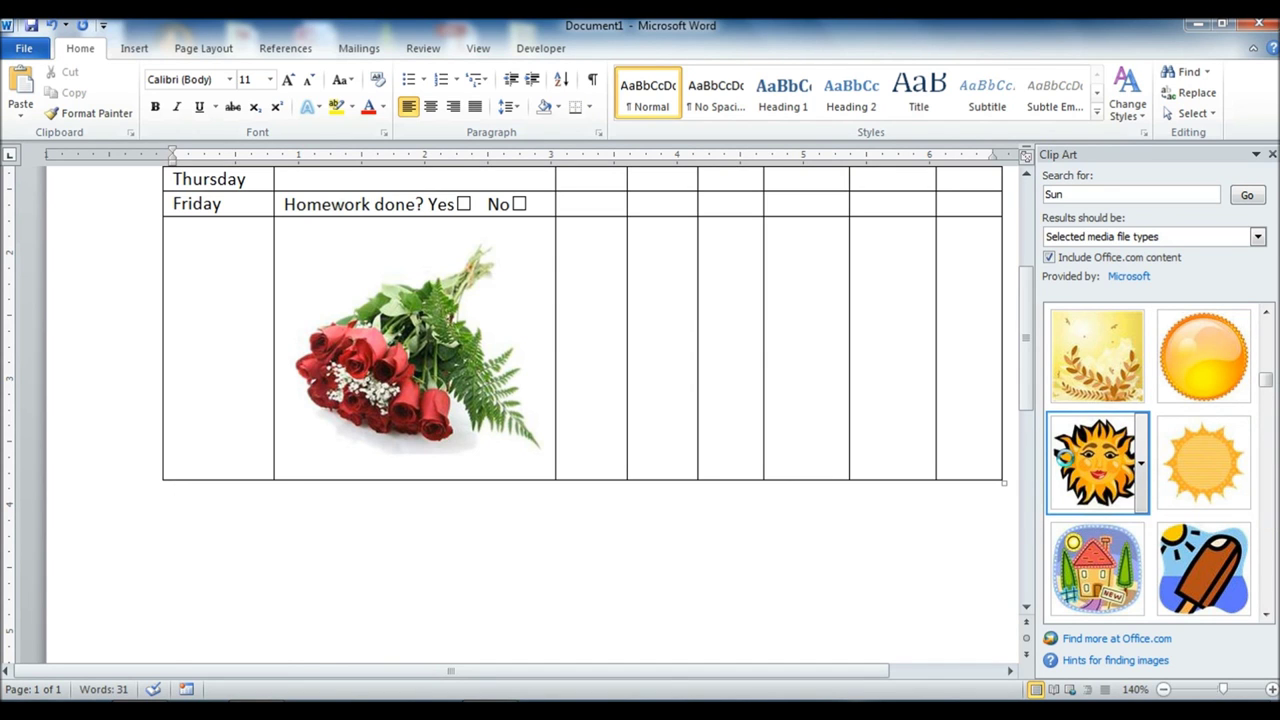
scroll(580, 515, down, 1)
scroll(585, 515, down, 2)
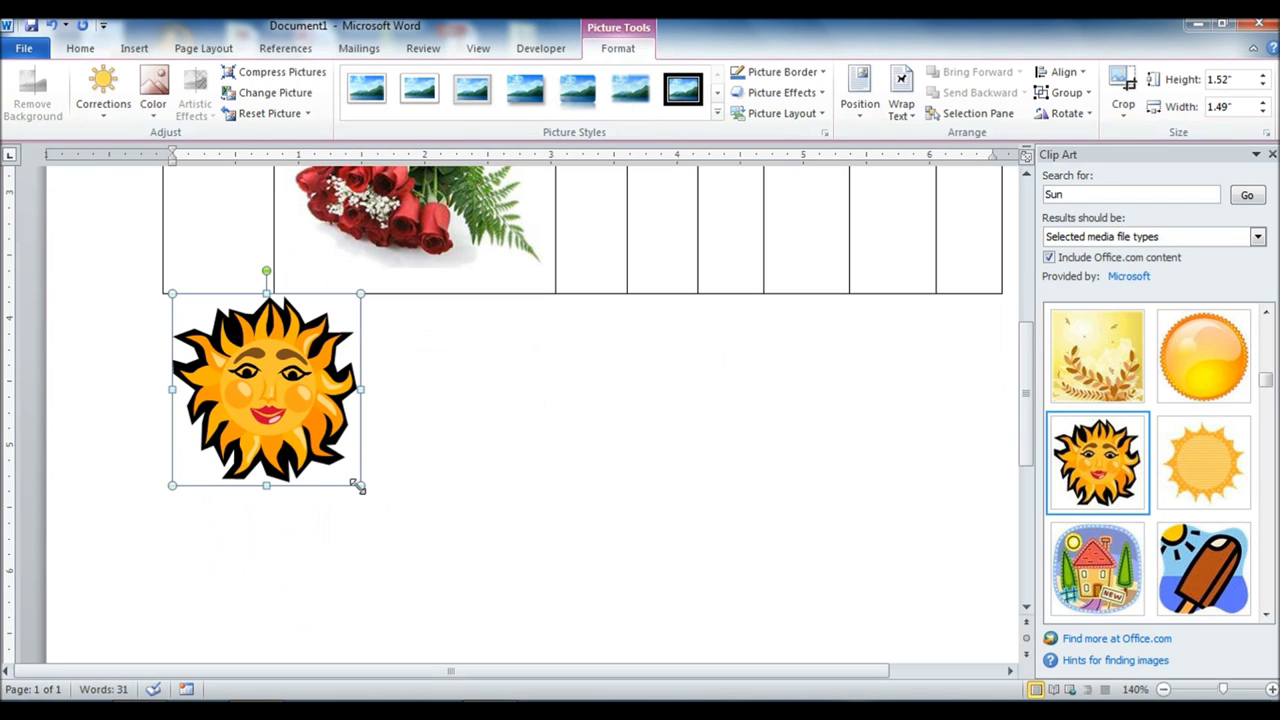
Enlarge the sun picture to about 4.63 by 4.54 inches
drag(361, 485, 740, 561)
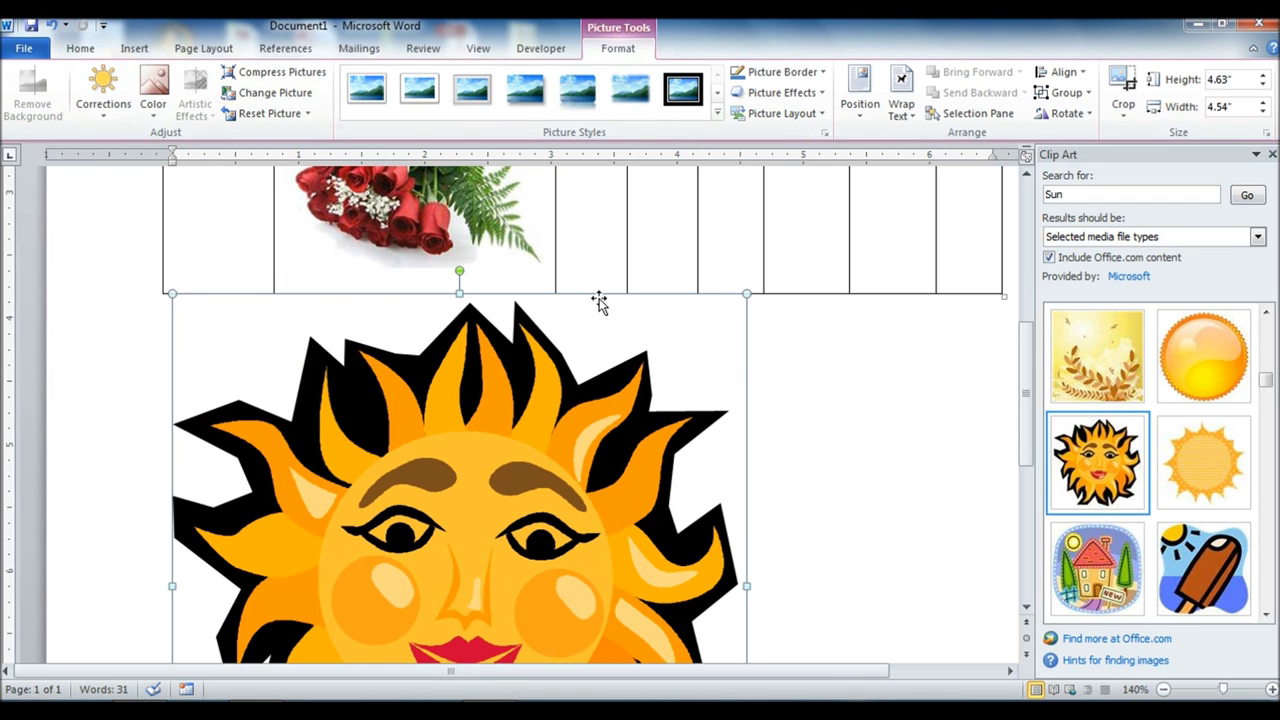
scroll(773, 392, down, 6)
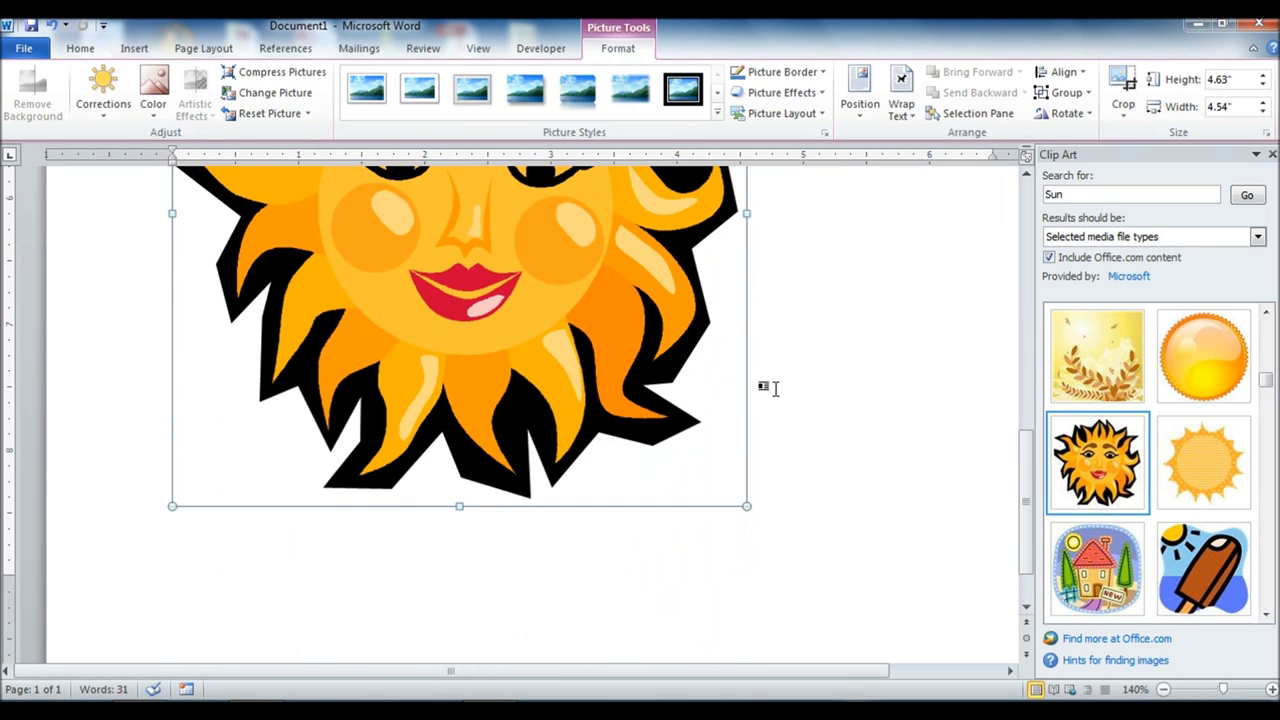
scroll(775, 387, up, 7)
scroll(775, 387, up, 7)
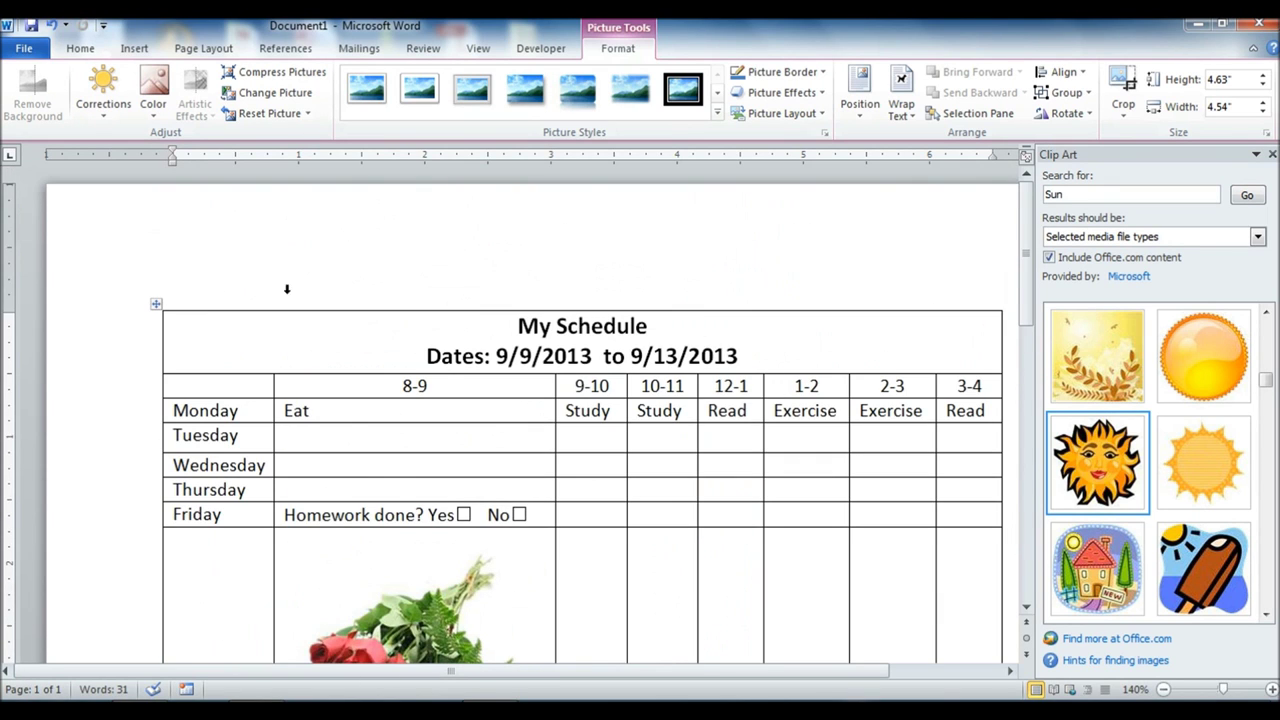
scroll(474, 363, down, 6)
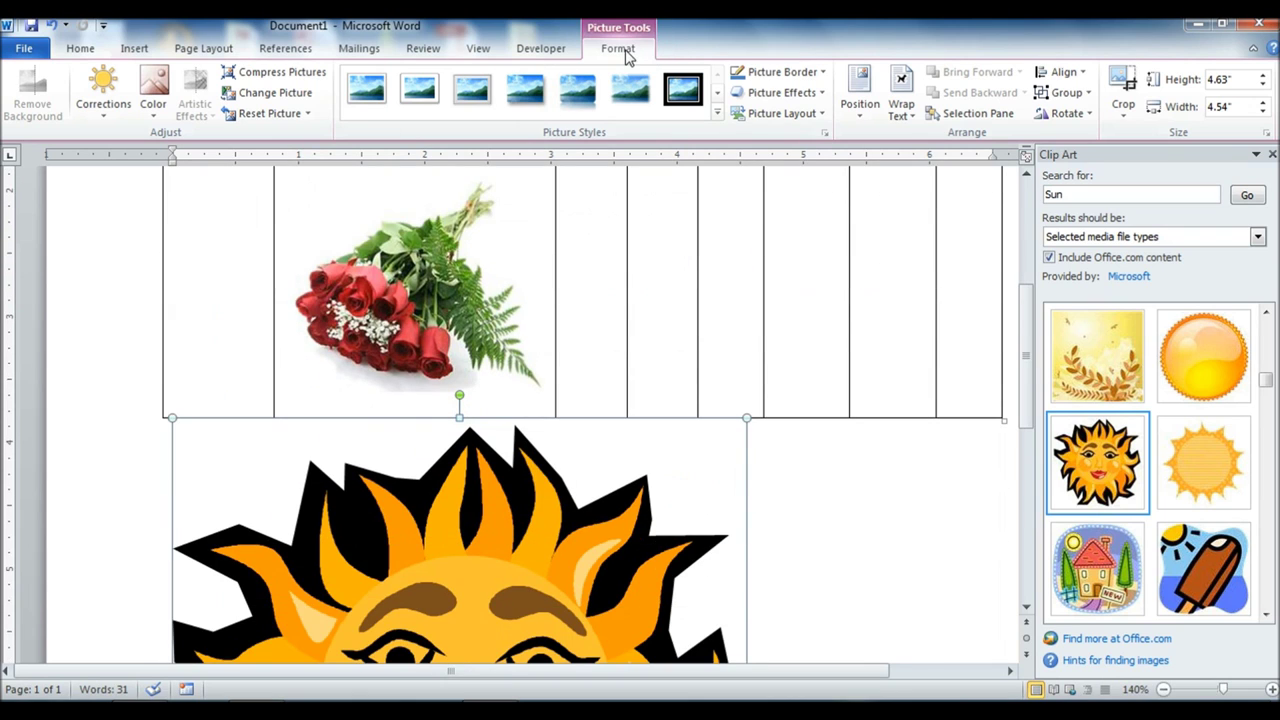
scroll(571, 294, down, 4)
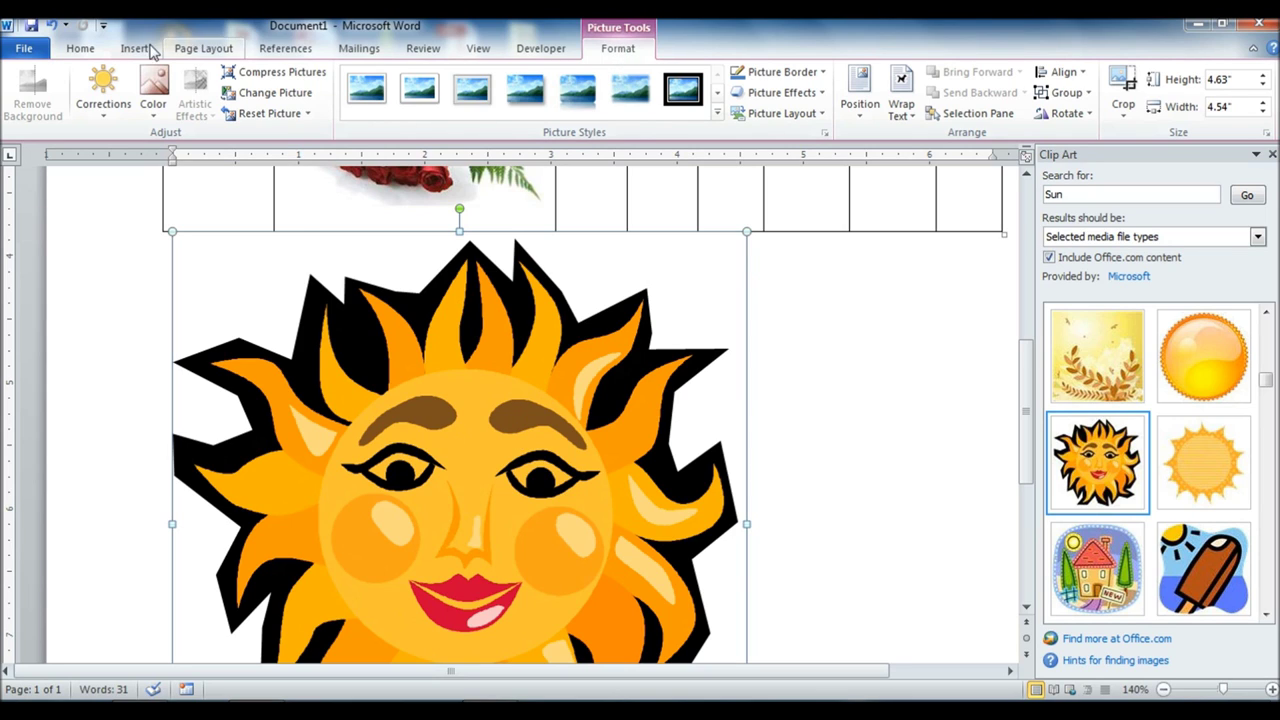
Recolor the sun clip art to 'Tan, Background color 2 Light' so it looks washed out
click(154, 110)
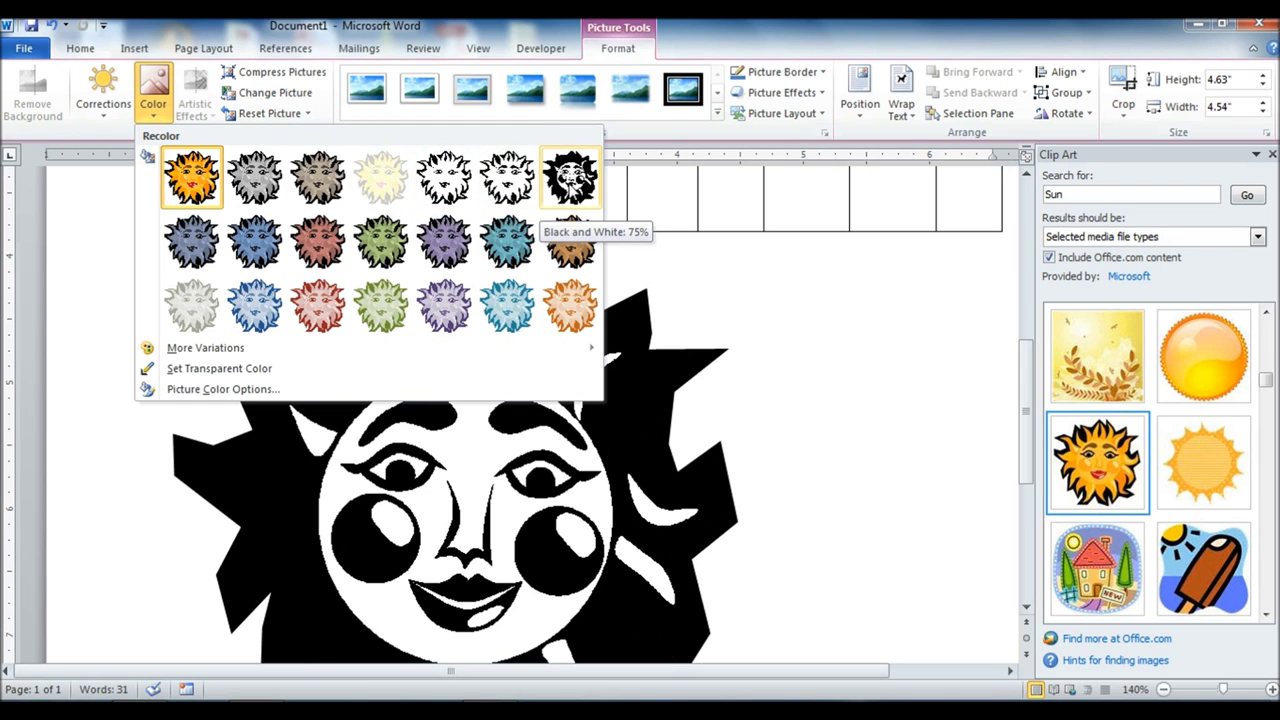
click(183, 322)
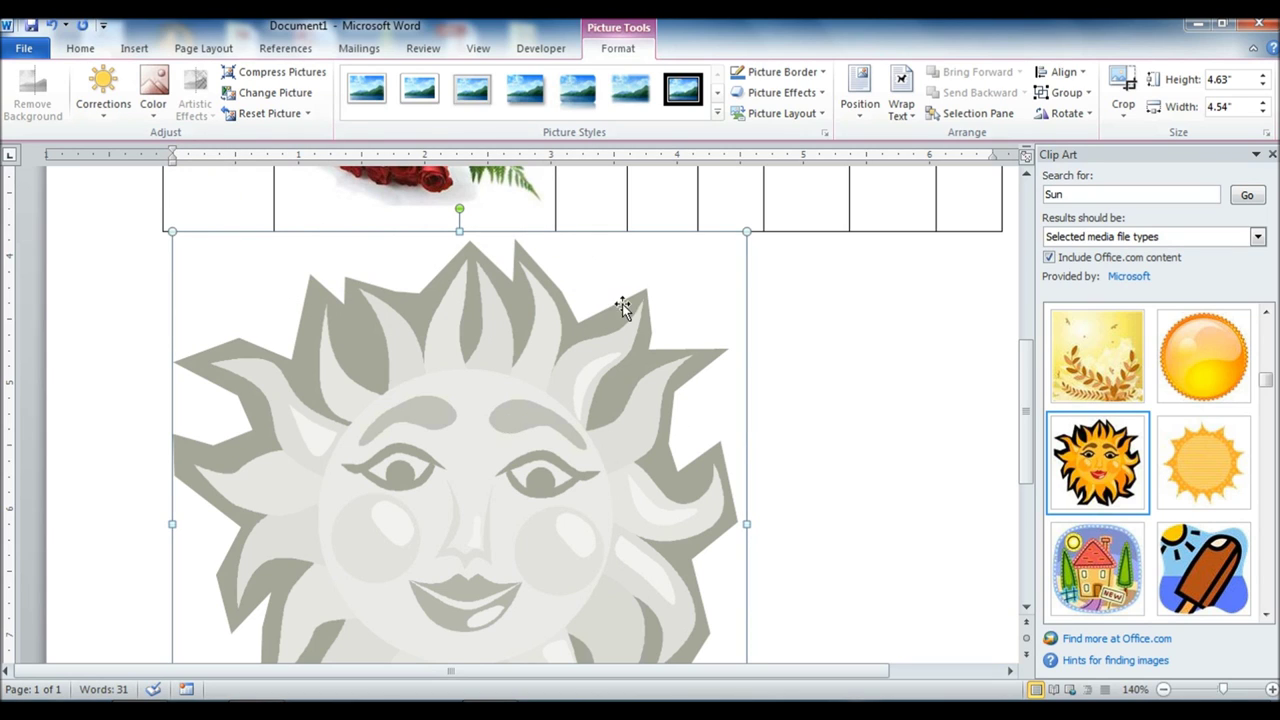
scroll(768, 290, up, 5)
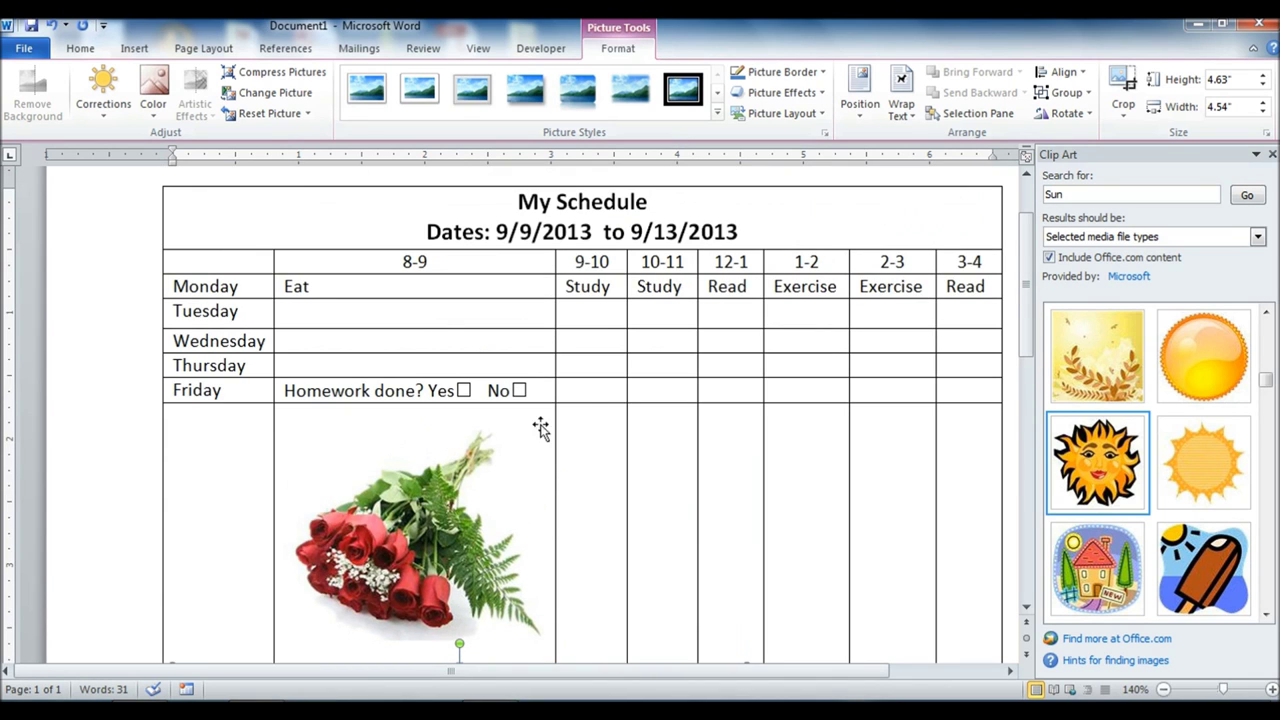
scroll(628, 390, down, 5)
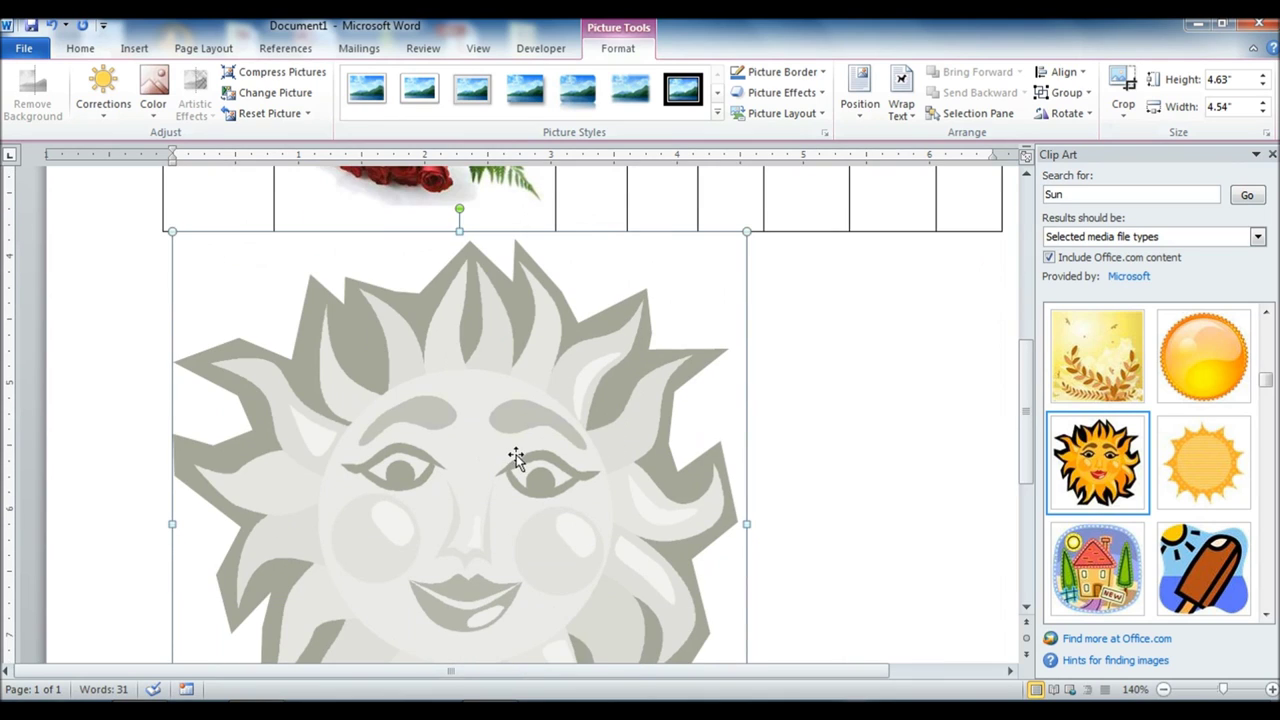
drag(510, 453, 646, 300)
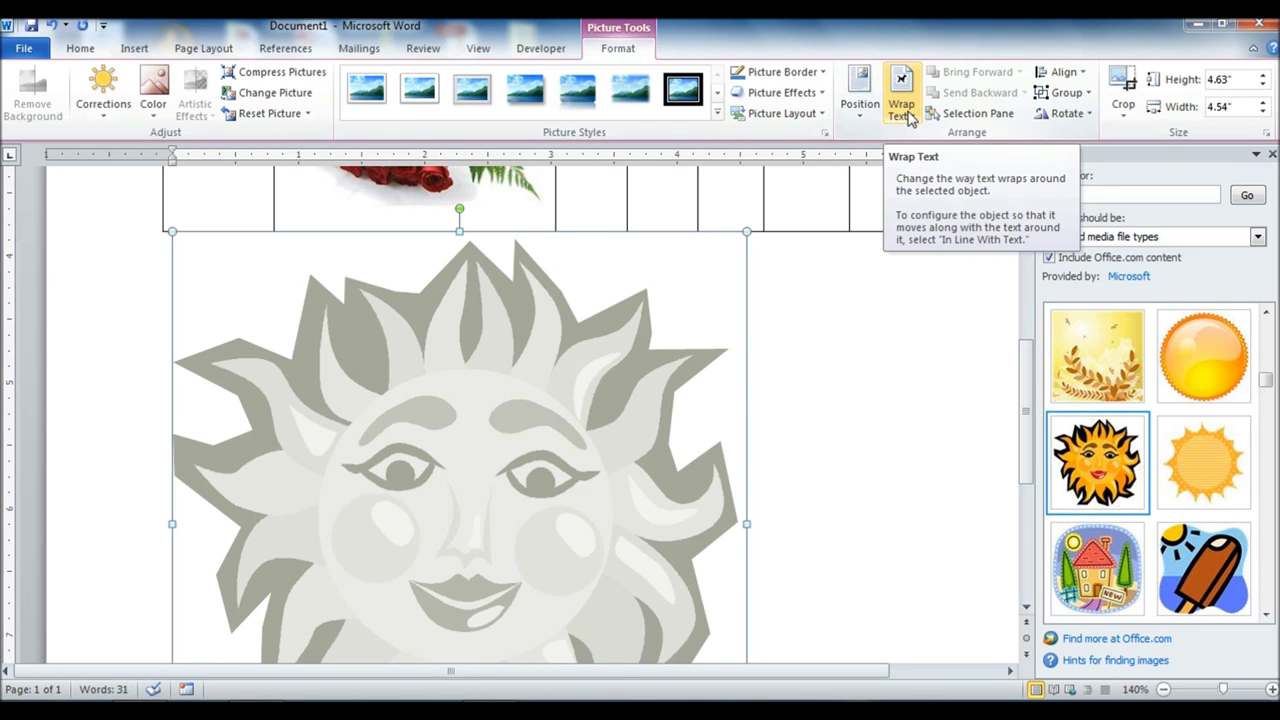
Set the sun picture's wrapping to Behind Text and move it up toward the table
click(910, 118)
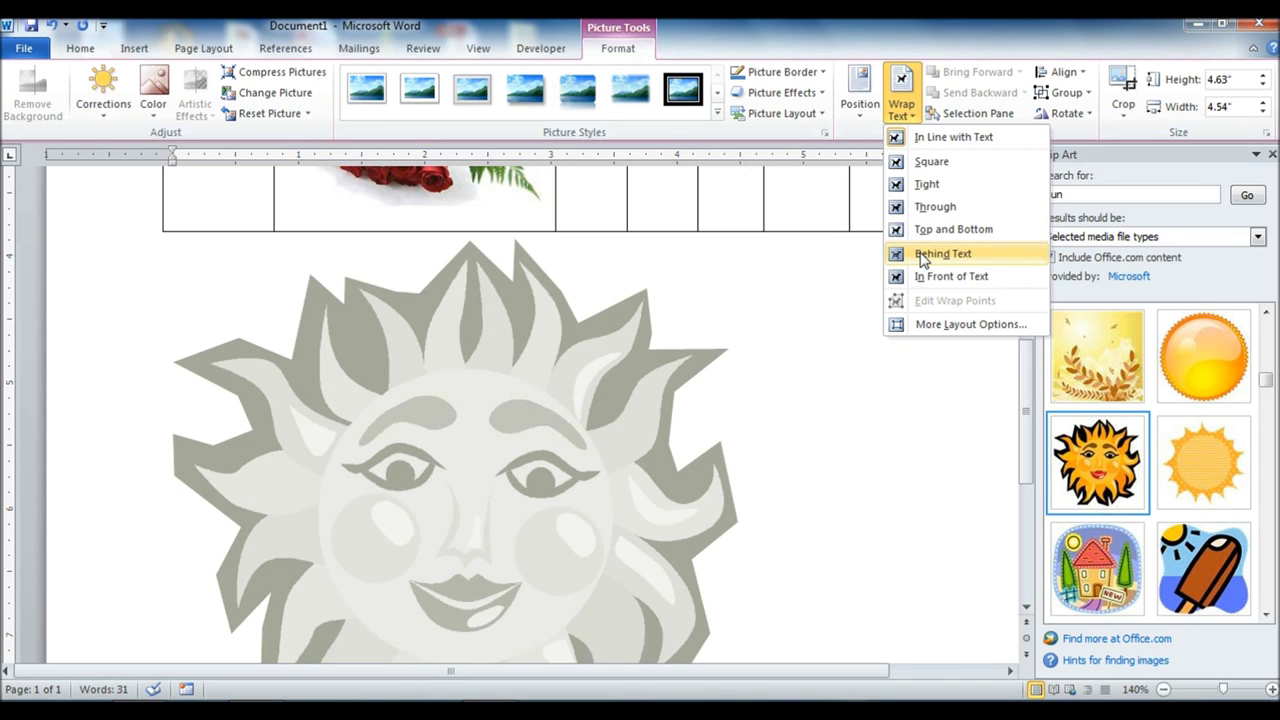
click(940, 254)
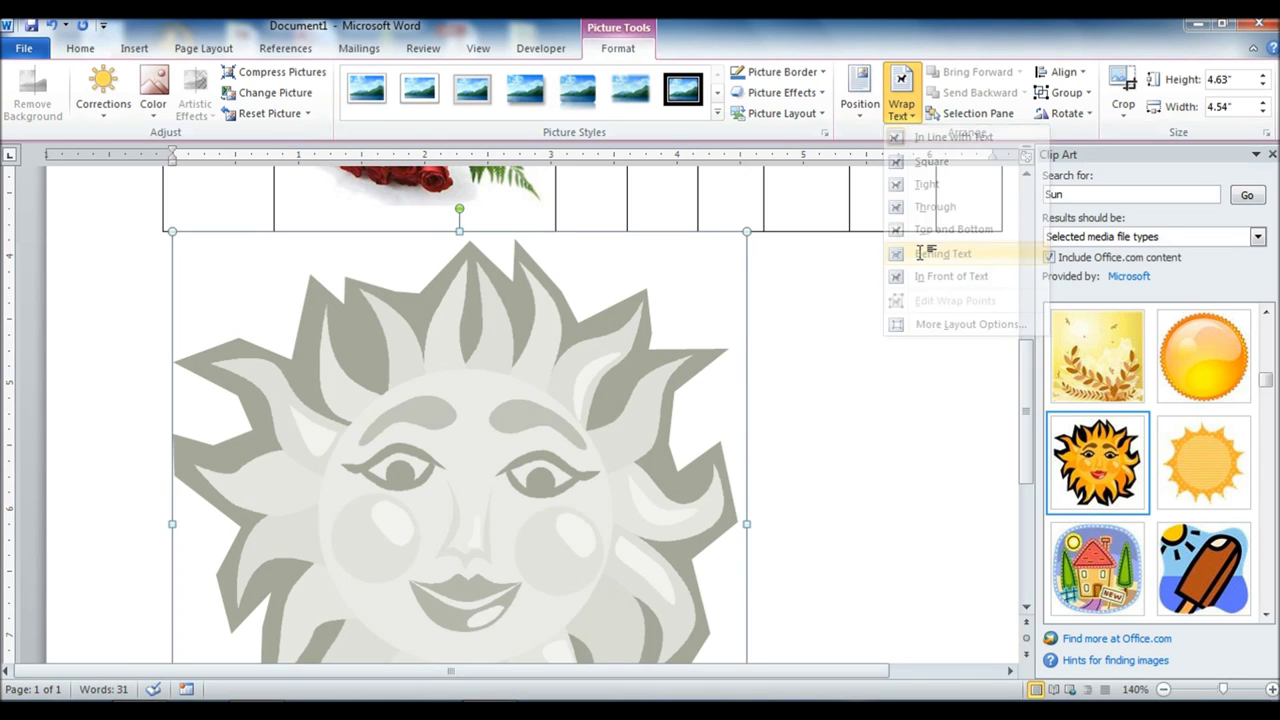
drag(508, 466, 752, 90)
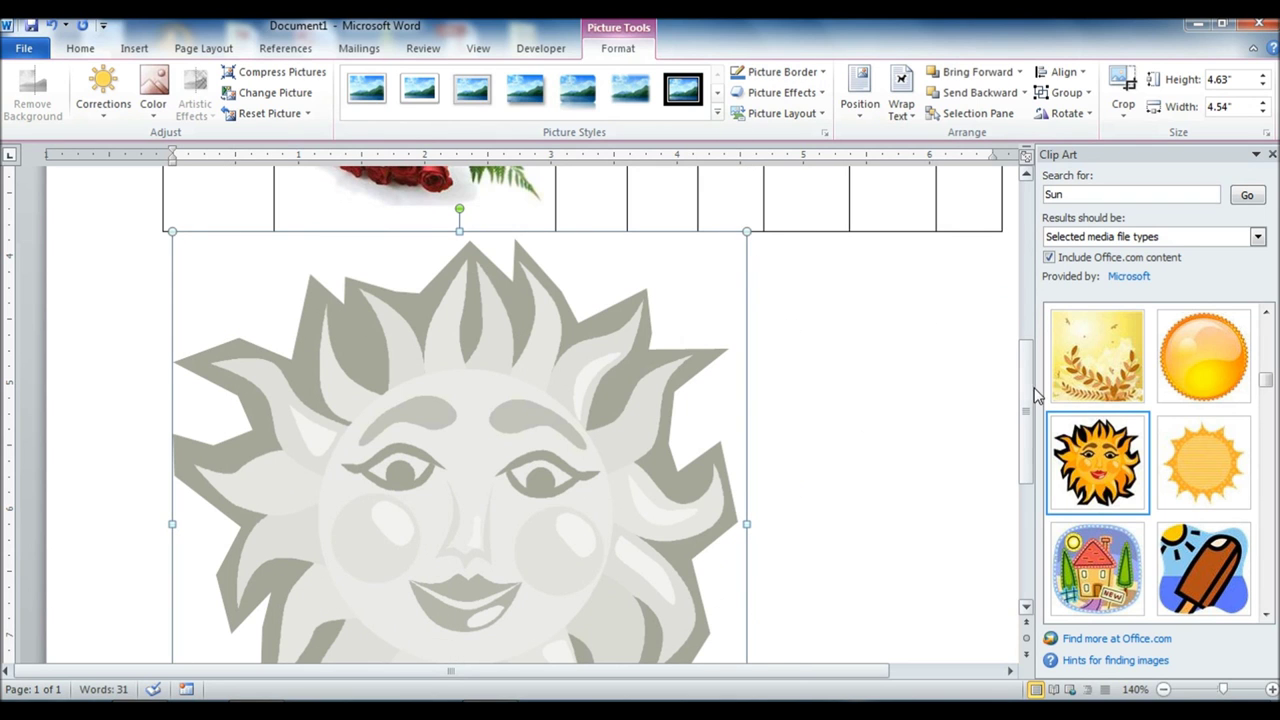
drag(1030, 400, 1068, 256)
scroll(1068, 256, down, 4)
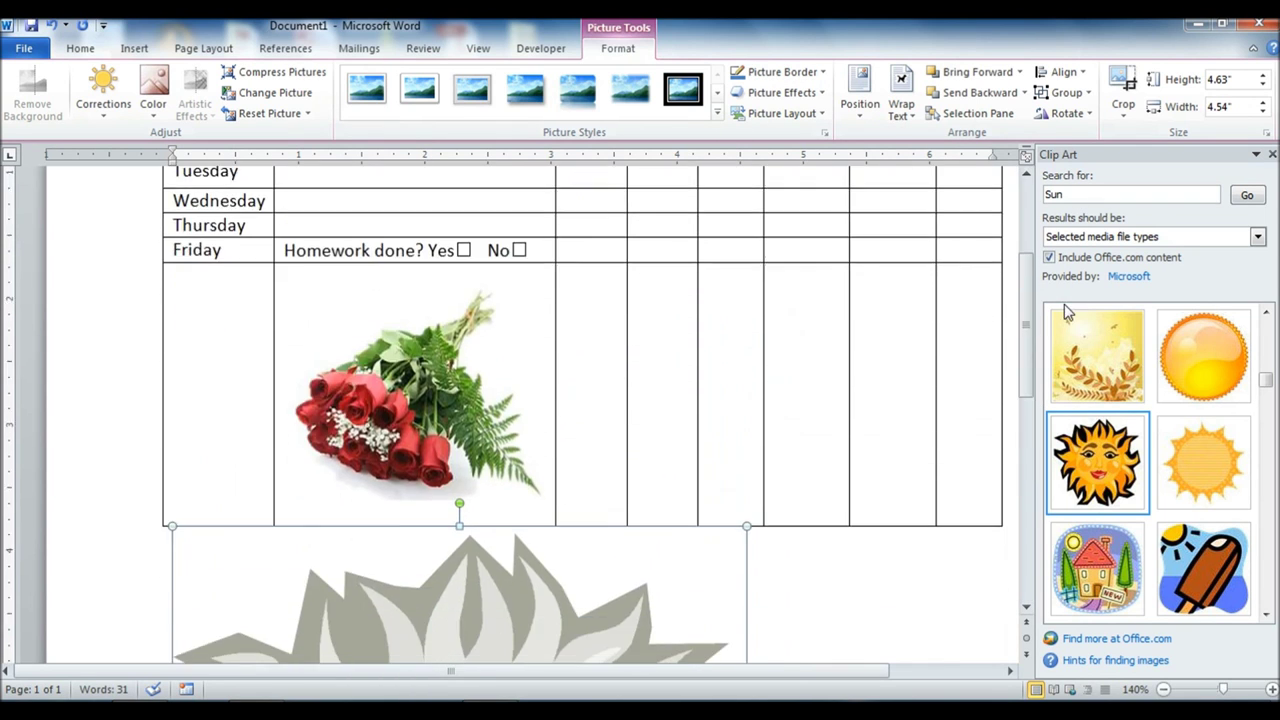
drag(500, 570, 755, 133)
Send the sun picture to the back from its shortcut menu
right_click(542, 605)
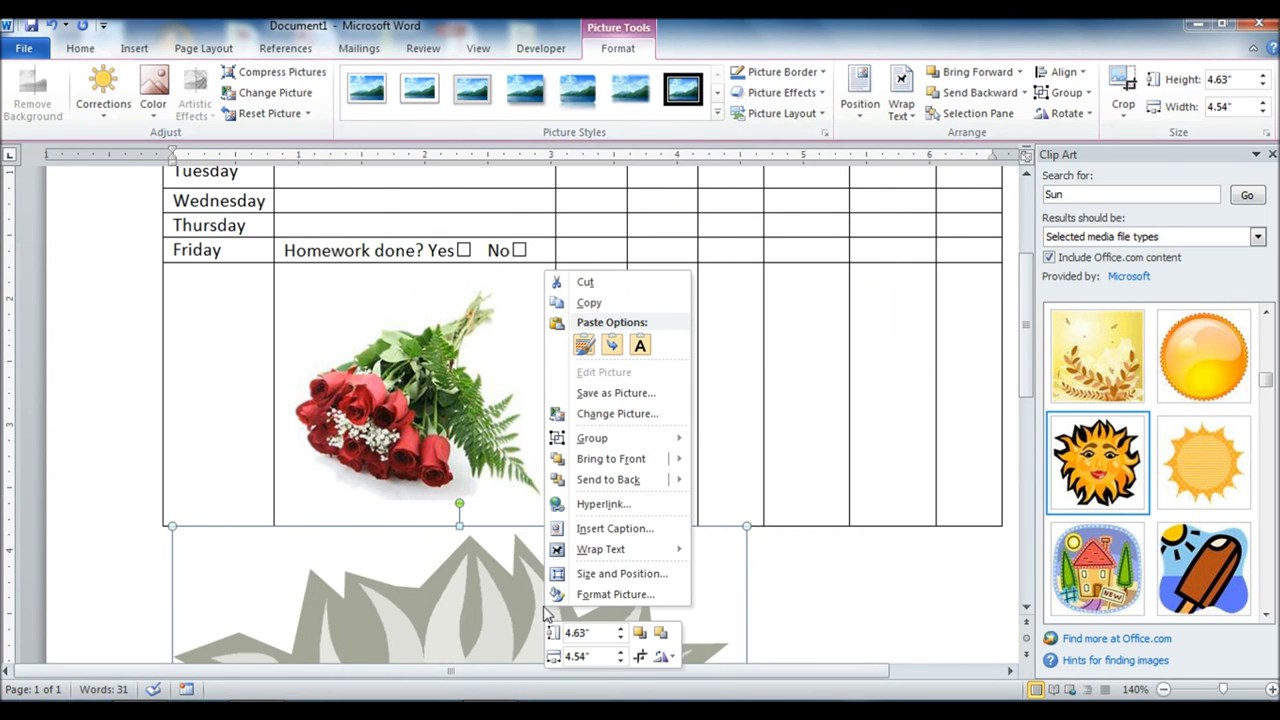
mouse_move(643, 484)
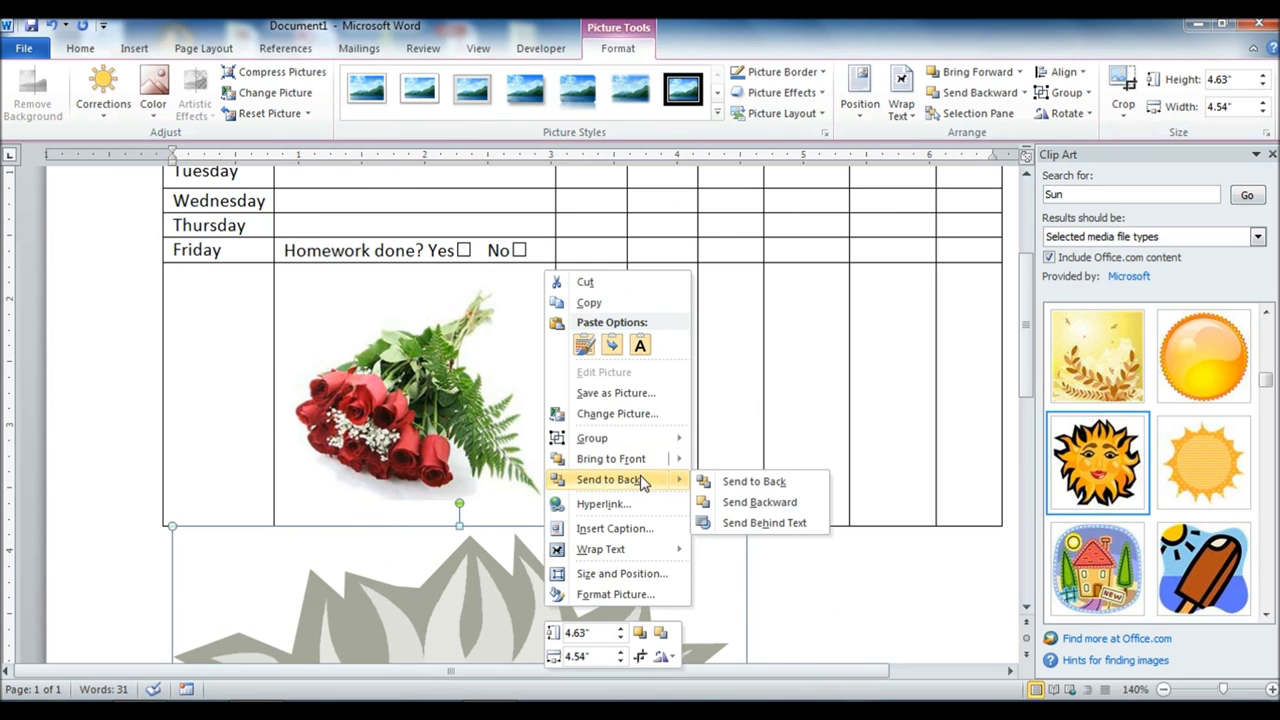
click(745, 482)
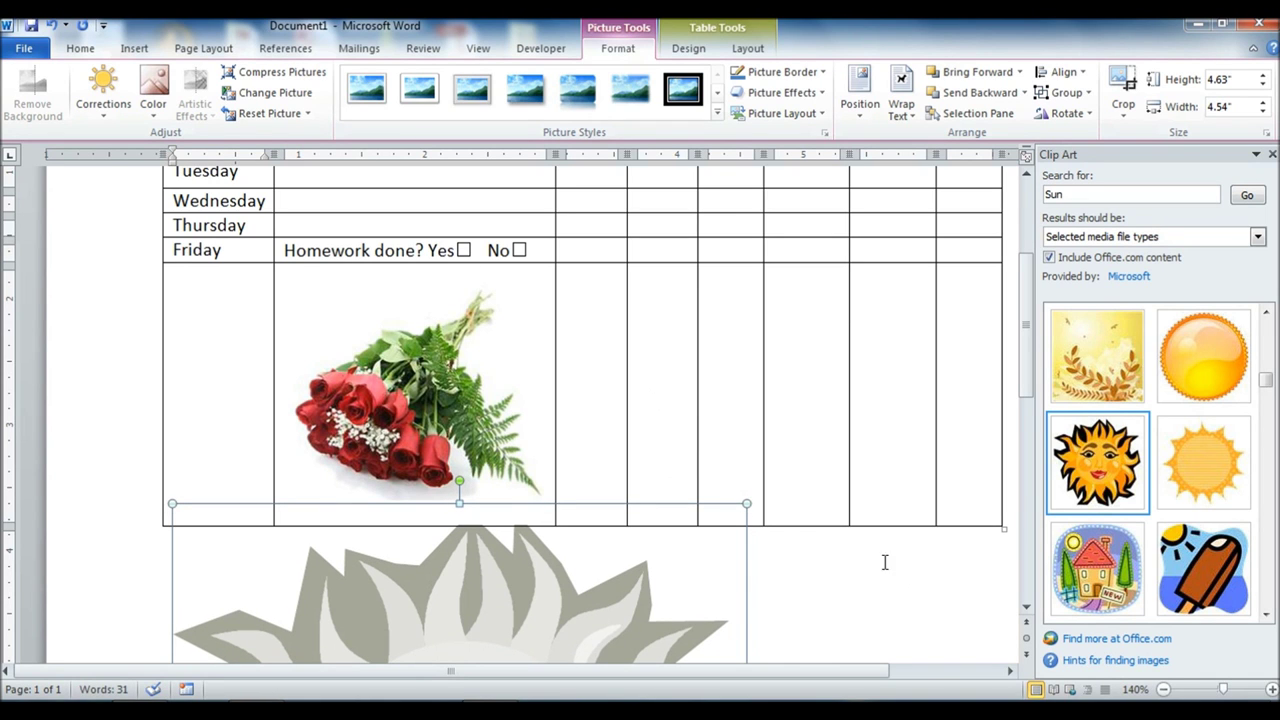
Reposition the faded sun and enlarge it to about 6.6 by 6.47 inches
scroll(926, 591, down, 5)
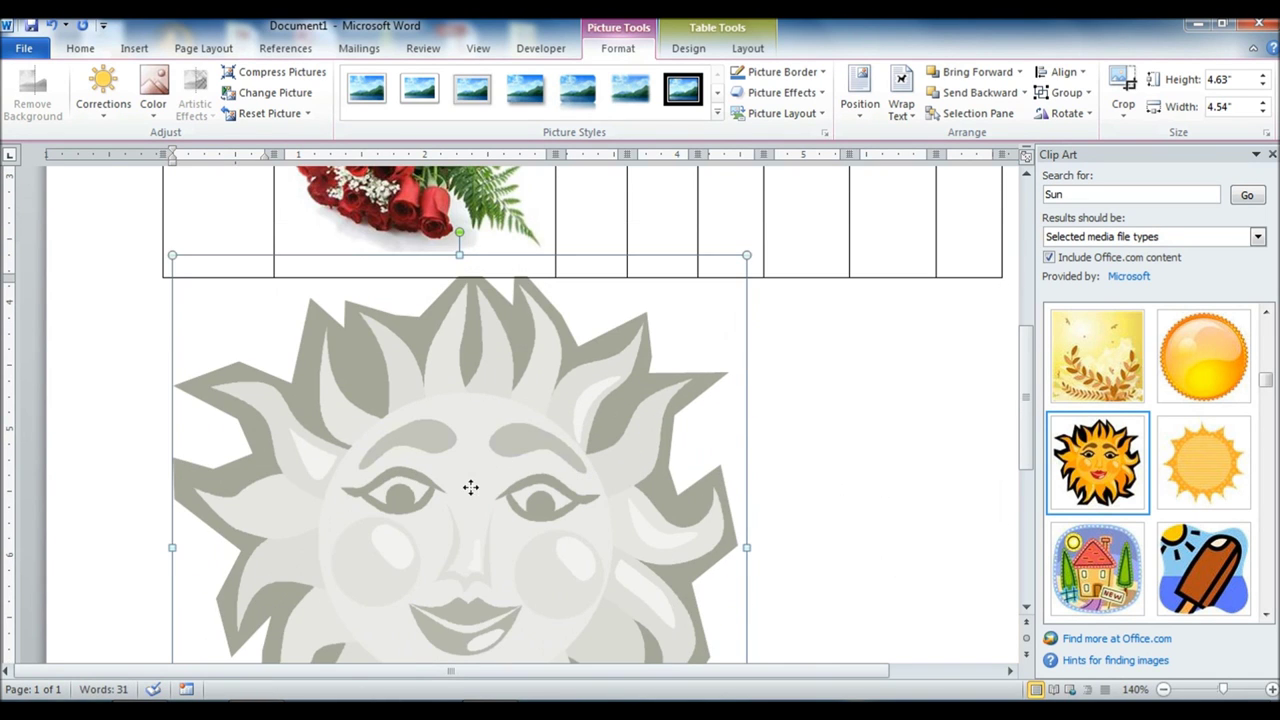
drag(471, 486, 645, 170)
scroll(791, 383, down, 5)
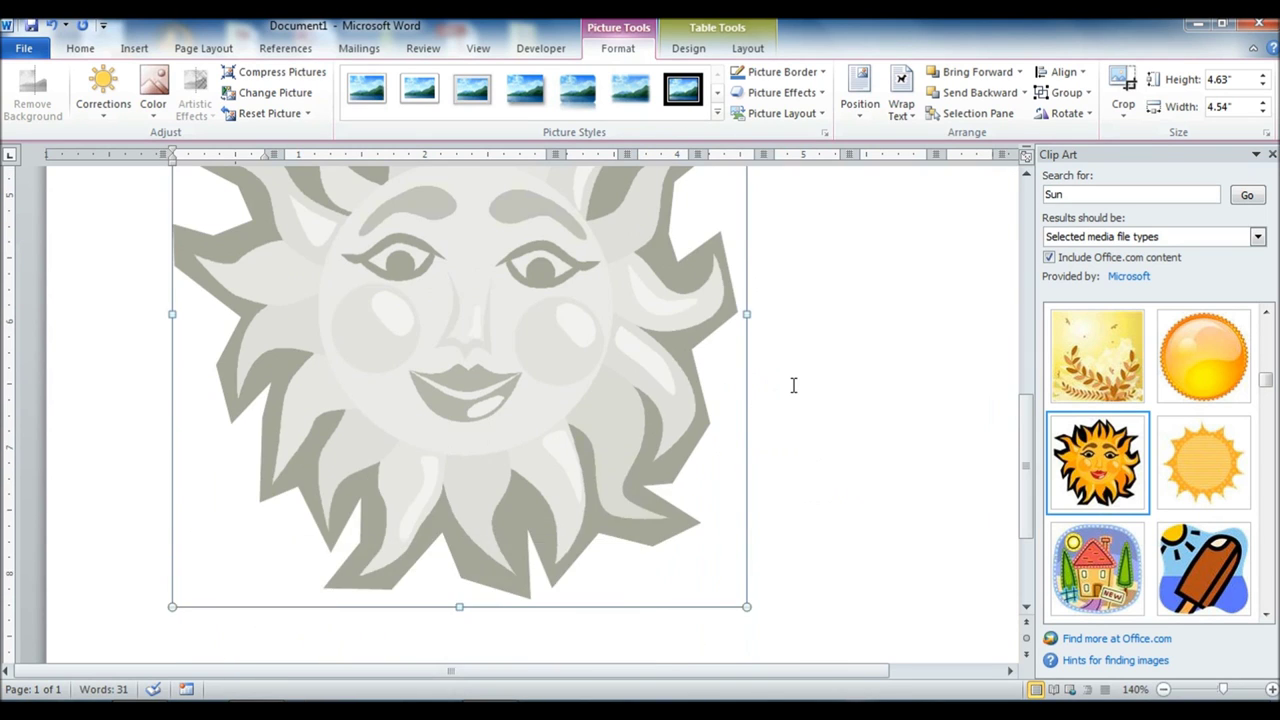
scroll(793, 385, up, 2)
scroll(773, 393, up, 2)
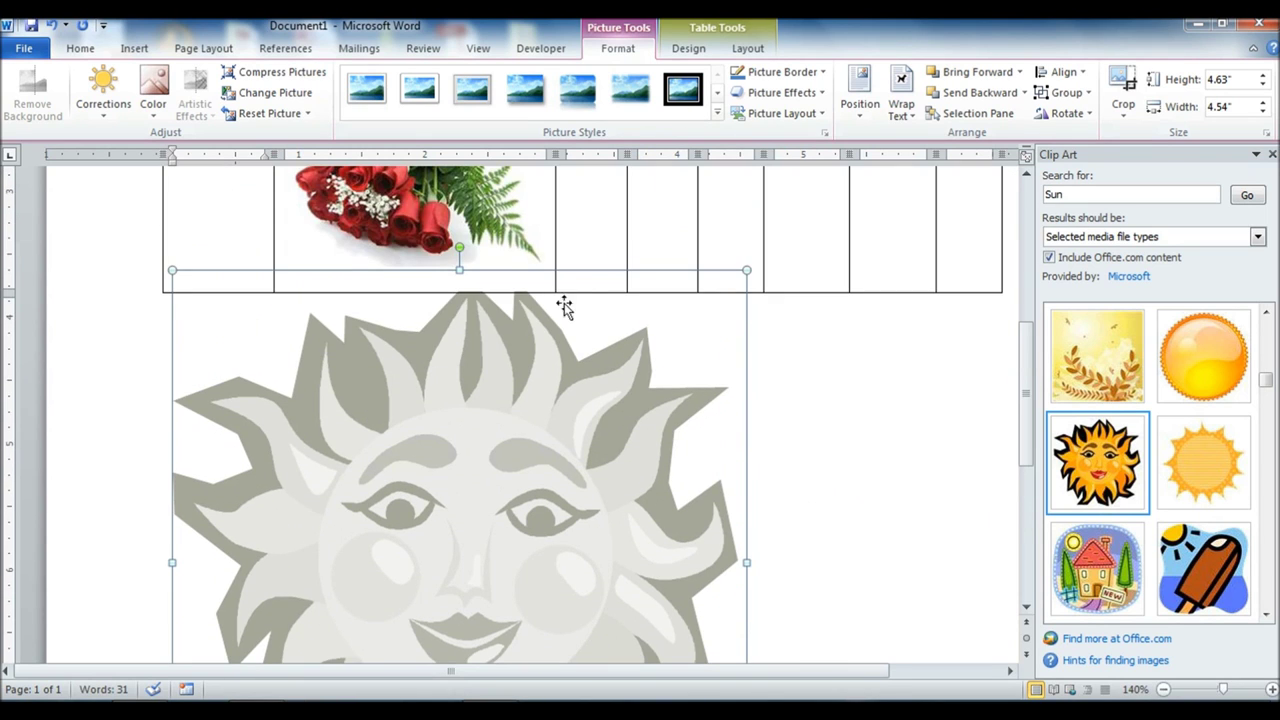
drag(833, 143, 871, 163)
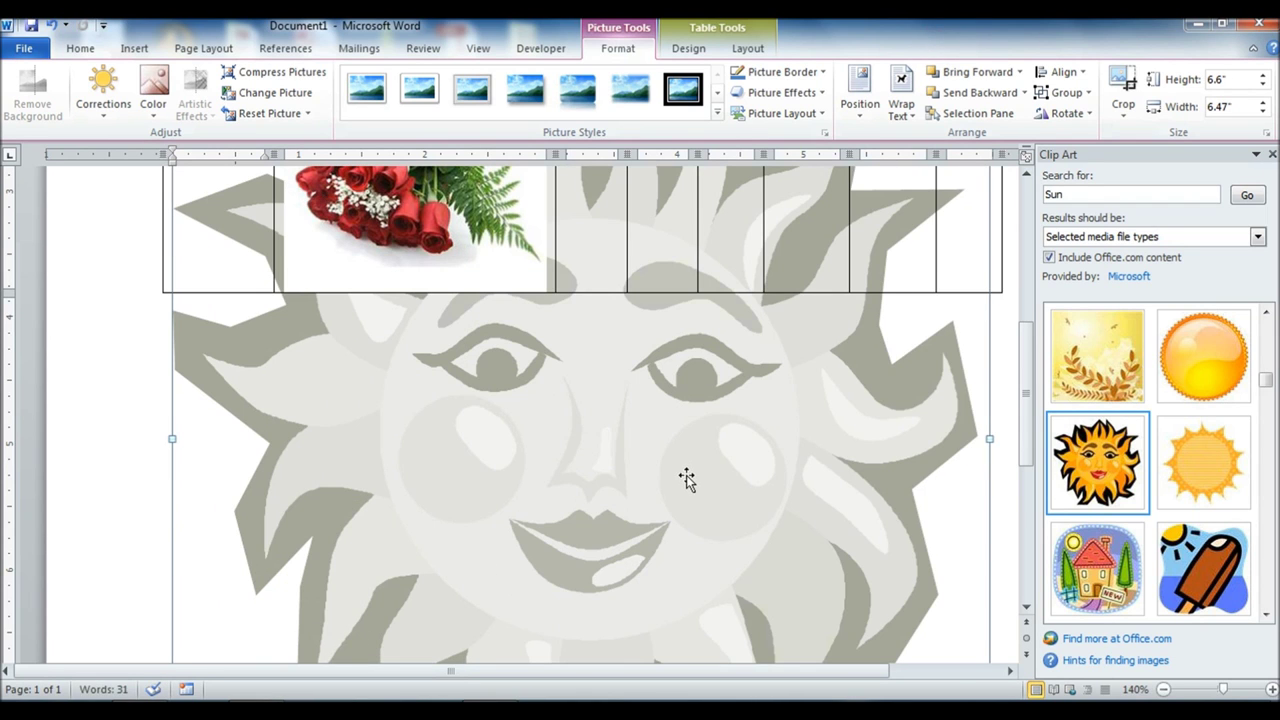
Stretch the sun upward so it covers the schedule table
scroll(690, 475, up, 2)
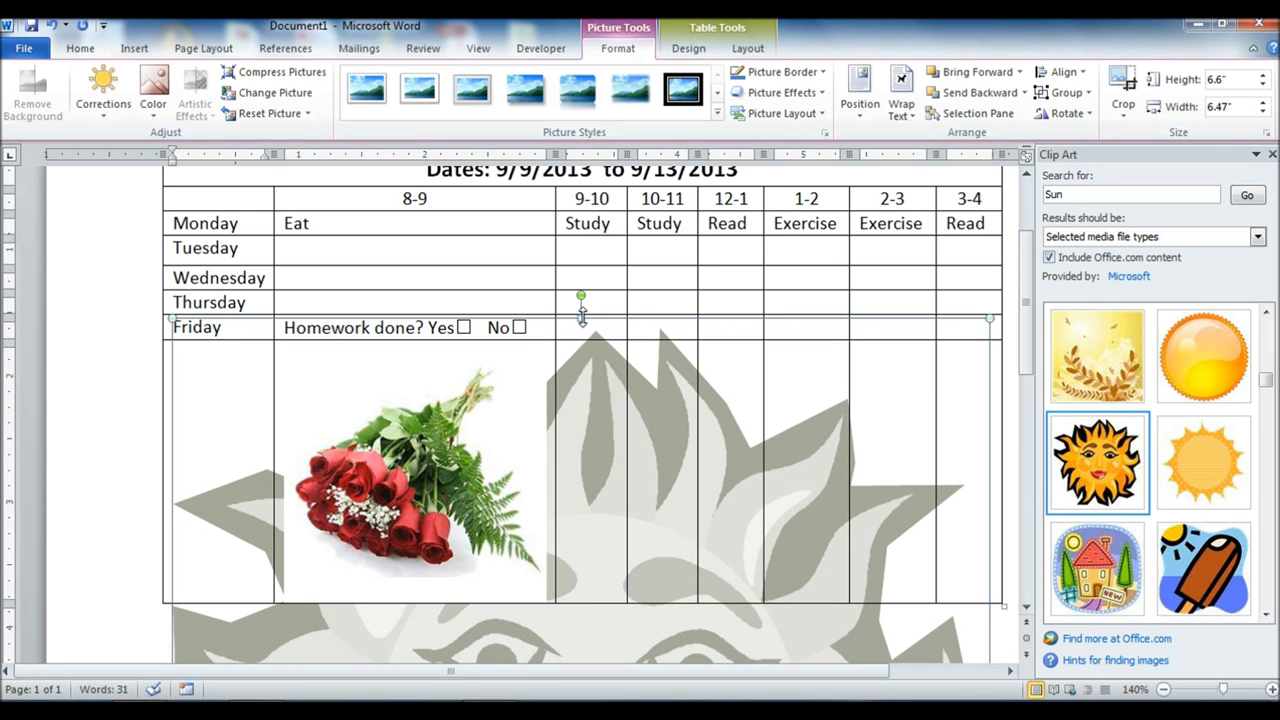
drag(581, 316, 609, 235)
scroll(654, 457, down, 3)
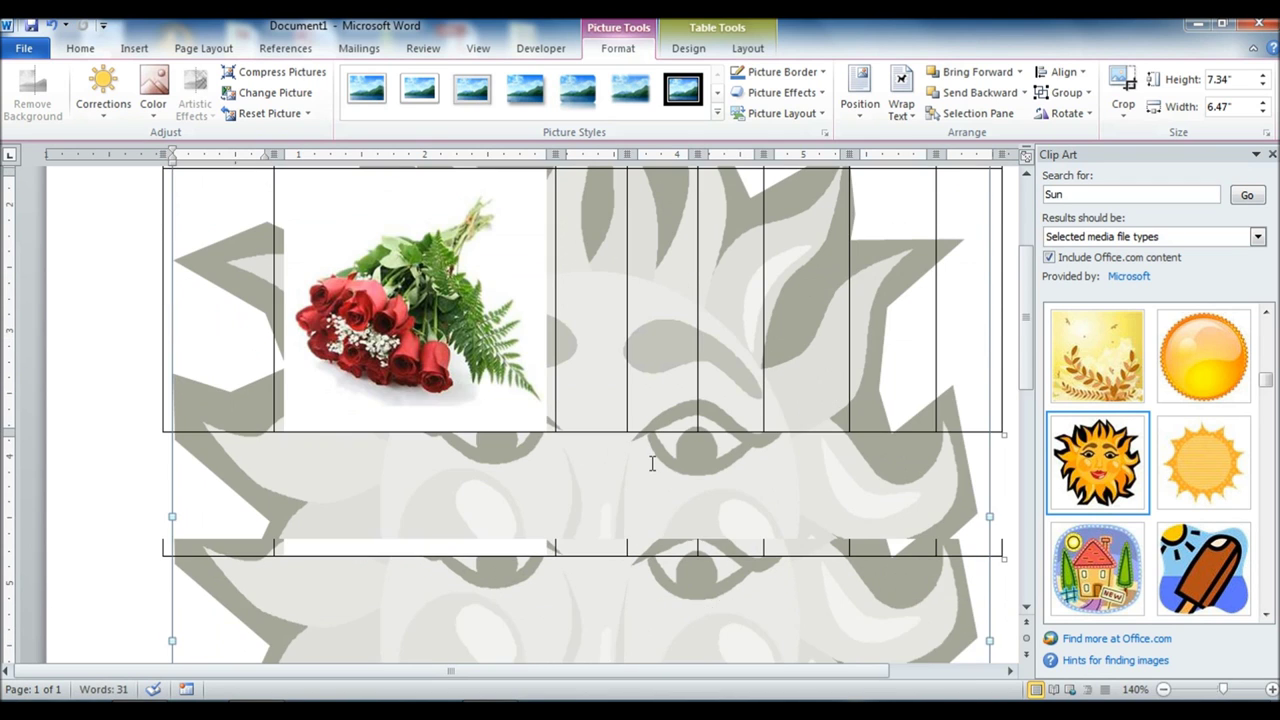
scroll(651, 457, up, 3)
scroll(652, 463, up, 1)
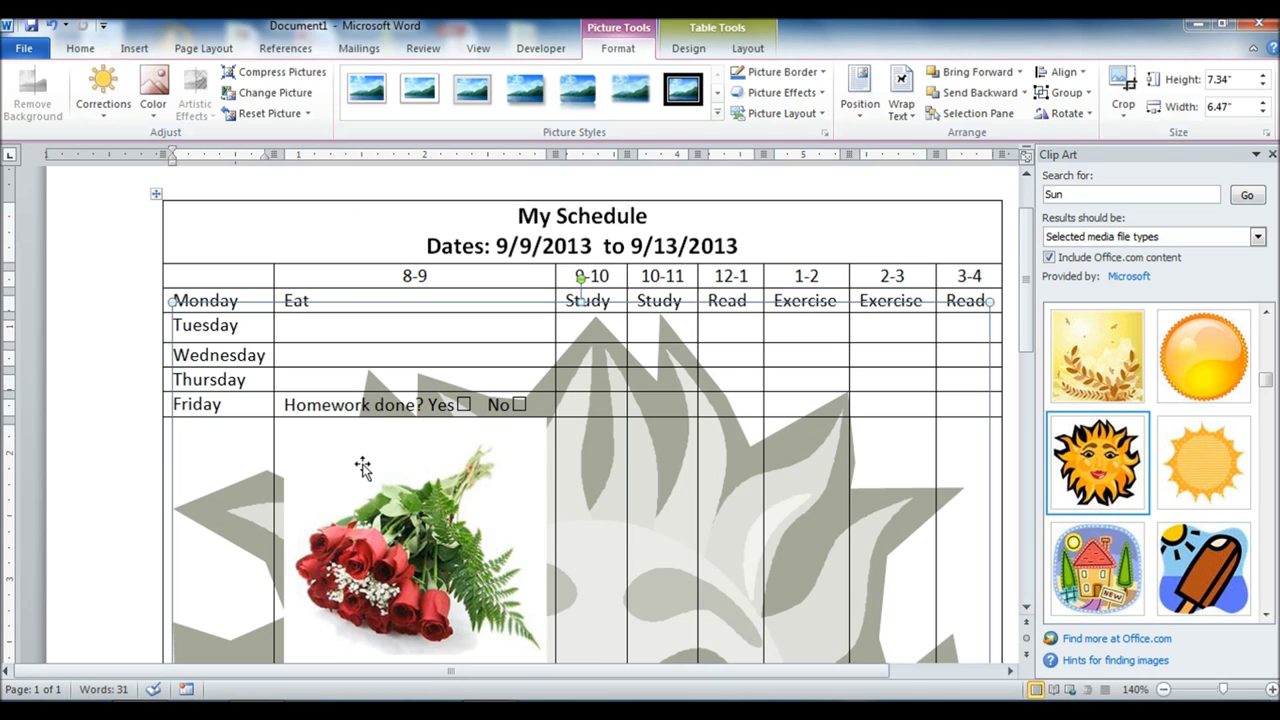
scroll(134, 480, down, 3)
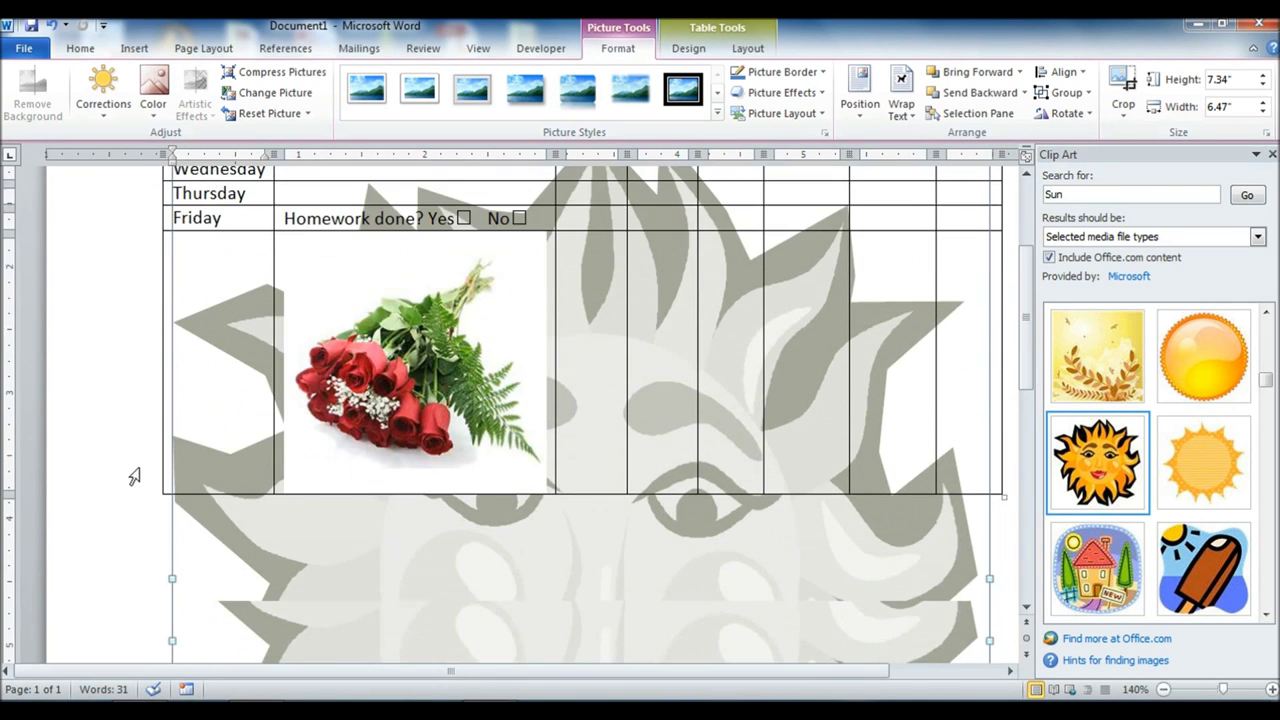
scroll(134, 478, up, 5)
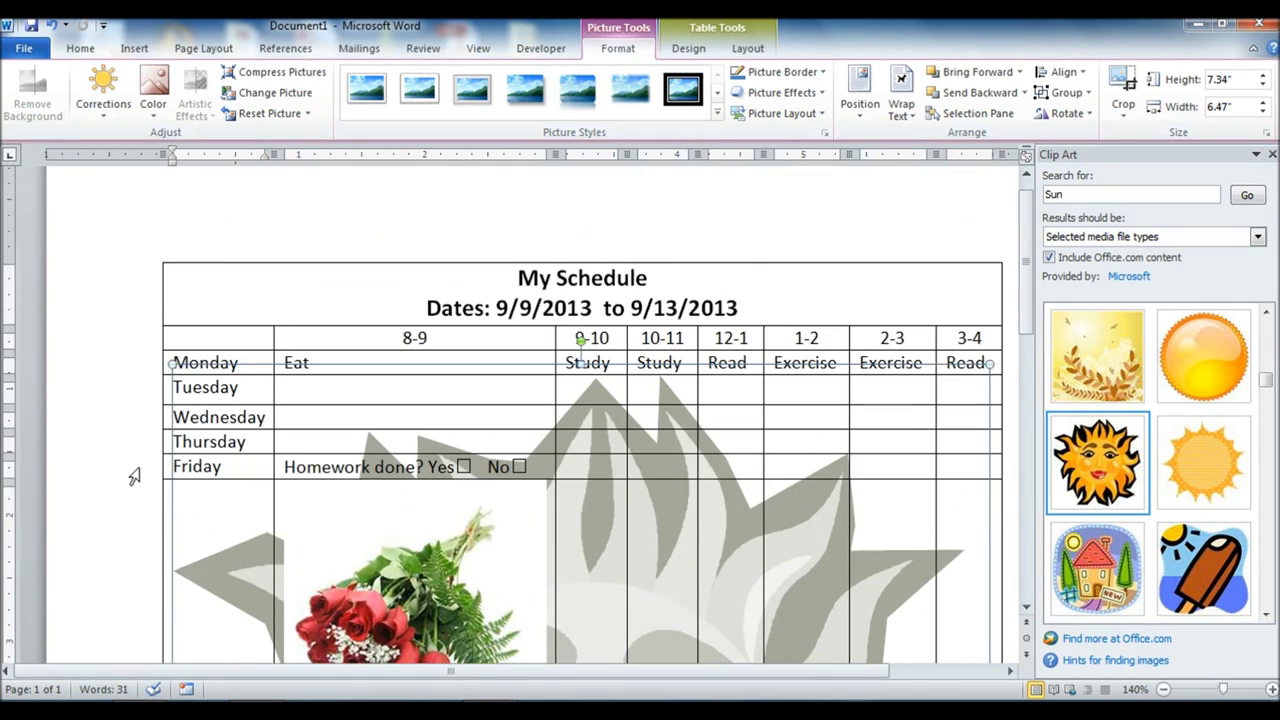
scroll(134, 478, down, 1)
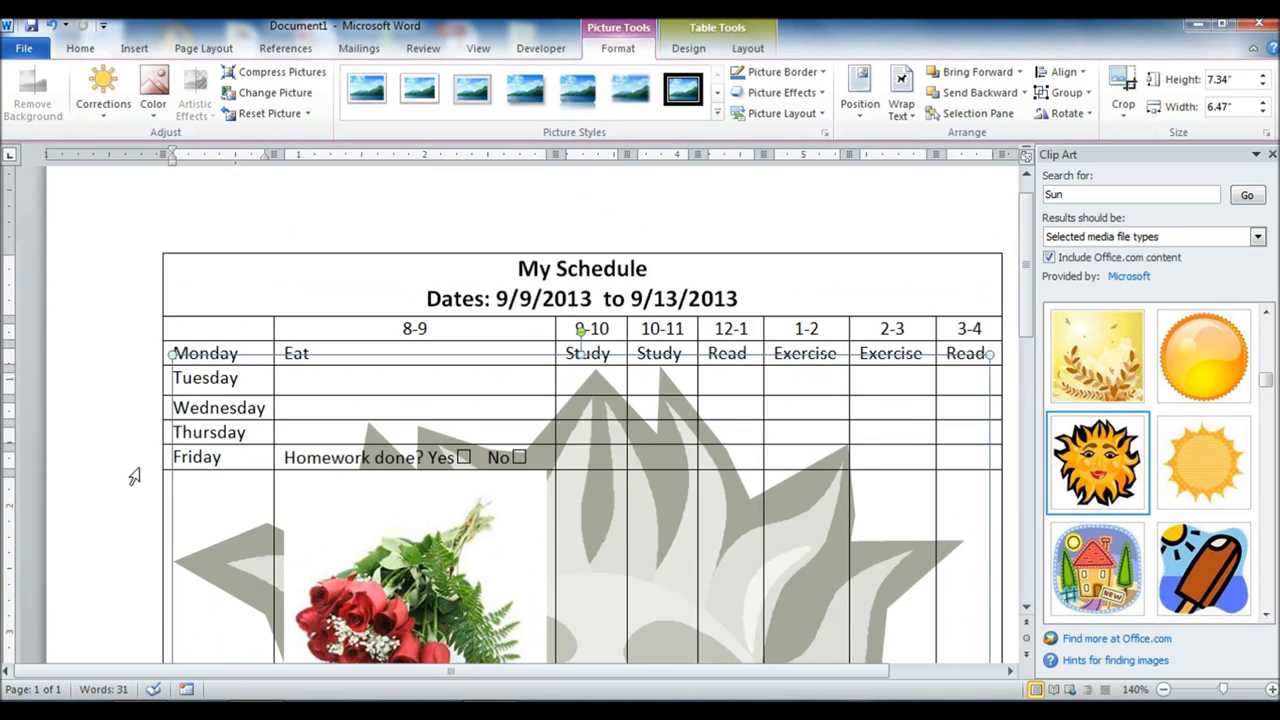
scroll(134, 478, up, 1)
scroll(134, 478, down, 12)
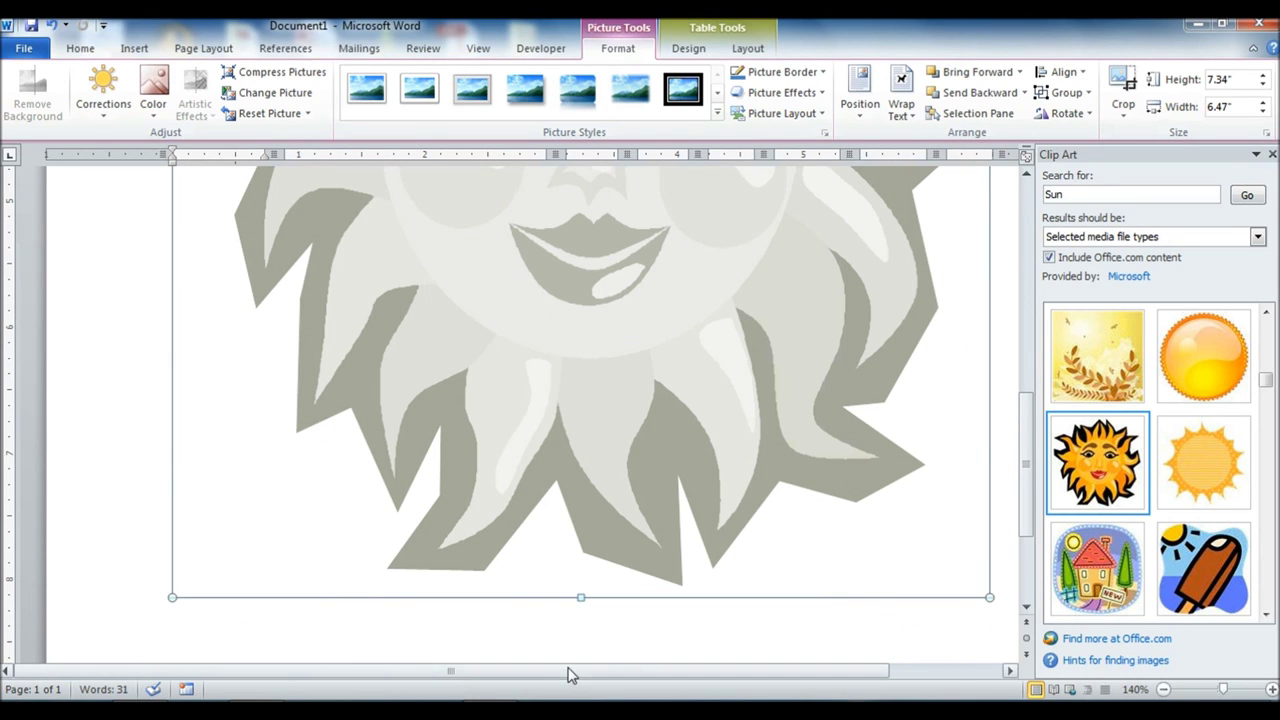
scroll(568, 675, up, 5)
scroll(568, 675, up, 5)
scroll(568, 675, up, 3)
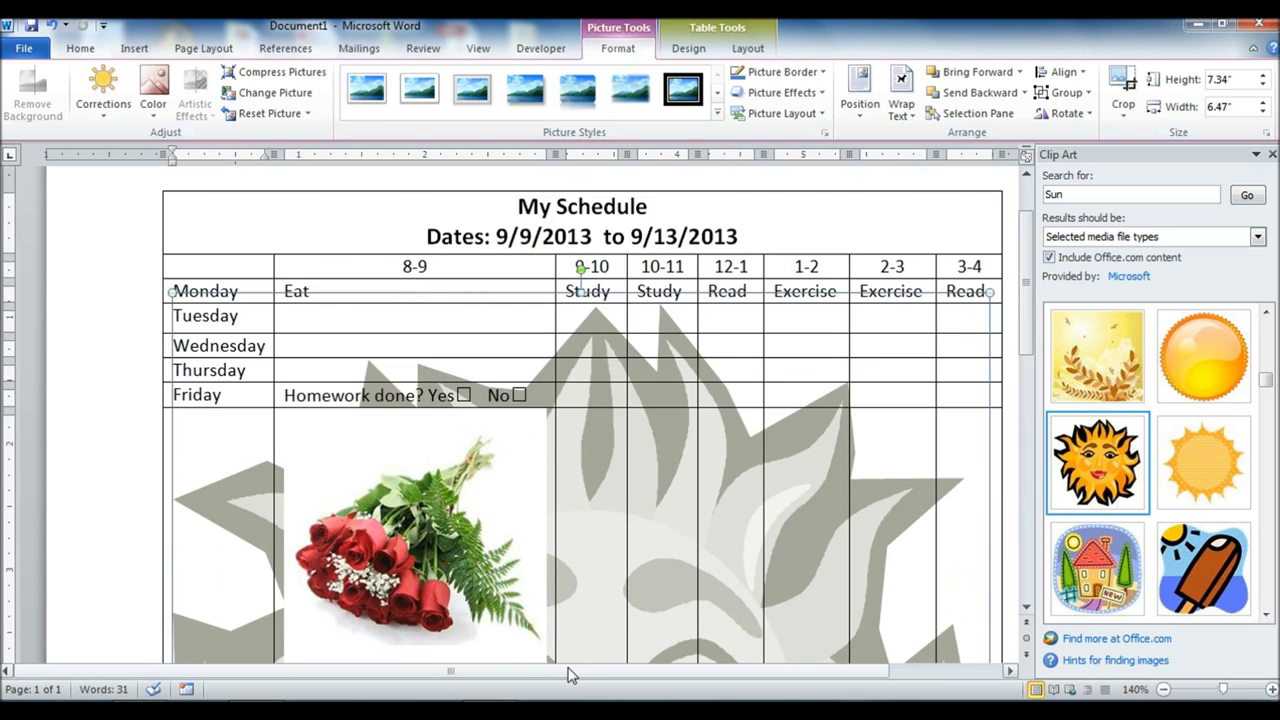